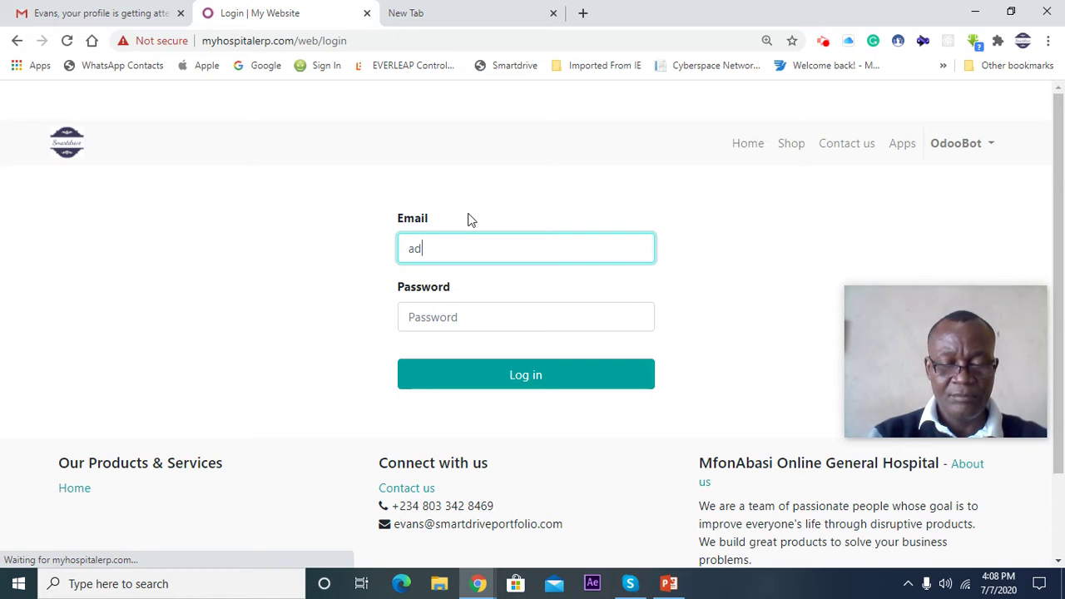
- Log in to Odoo as the administrator with the admin password, with page zoom at 125%
left_click(476, 315)
type("ad")
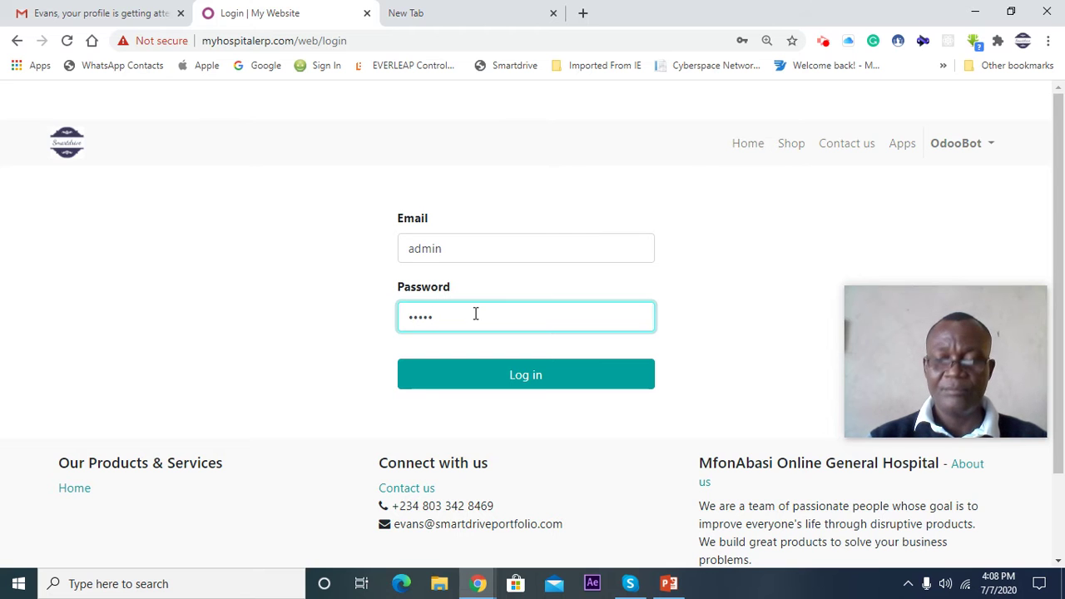
key("ctrl+minus")
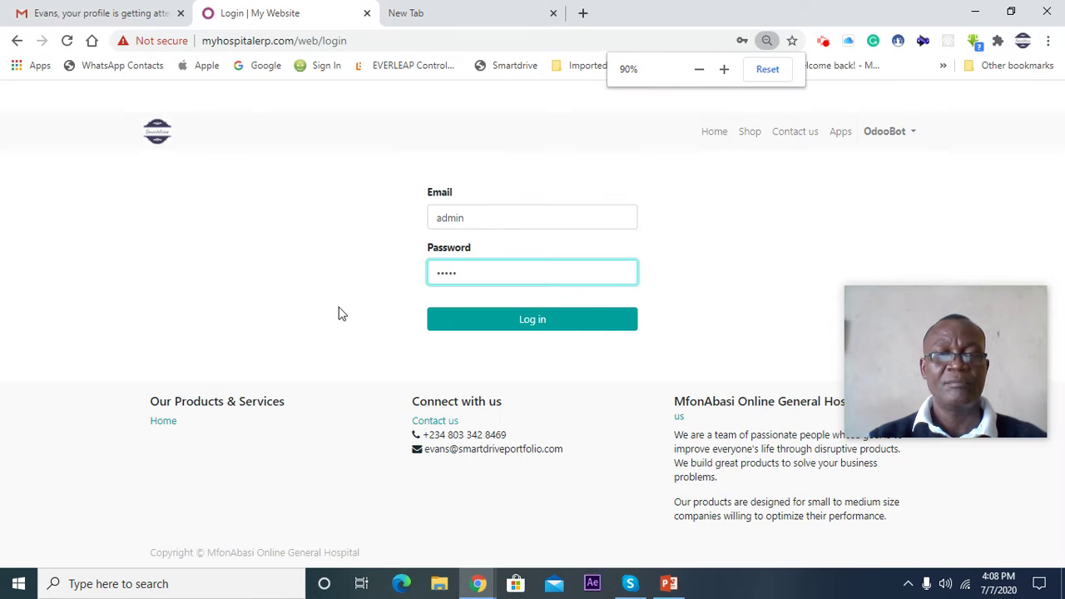
key("ctrl+plus")
key("ctrl+plus")
key("ctrl+plus")
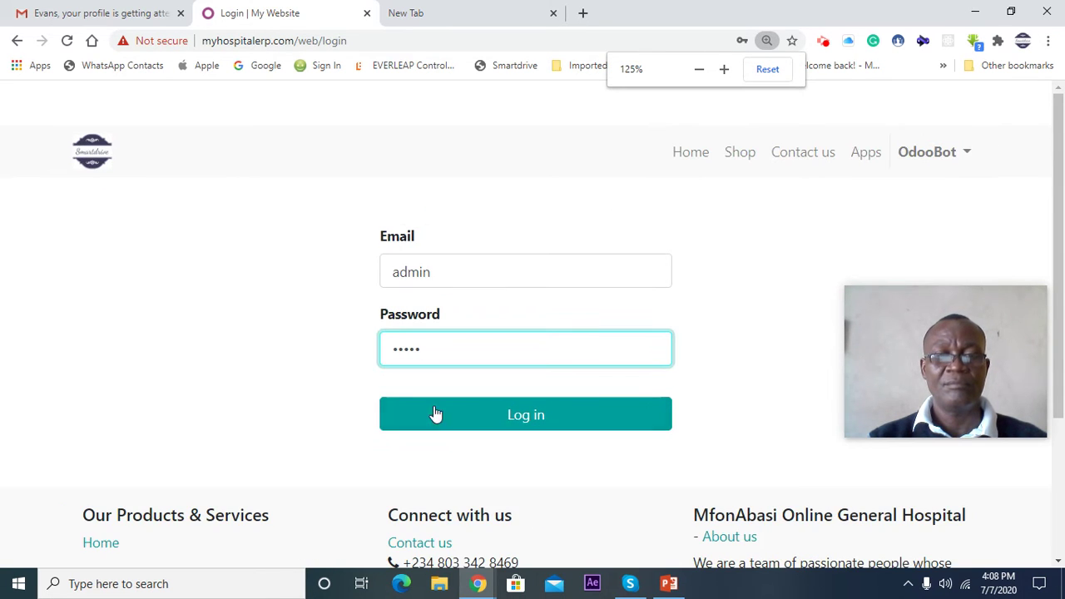
left_click(504, 416)
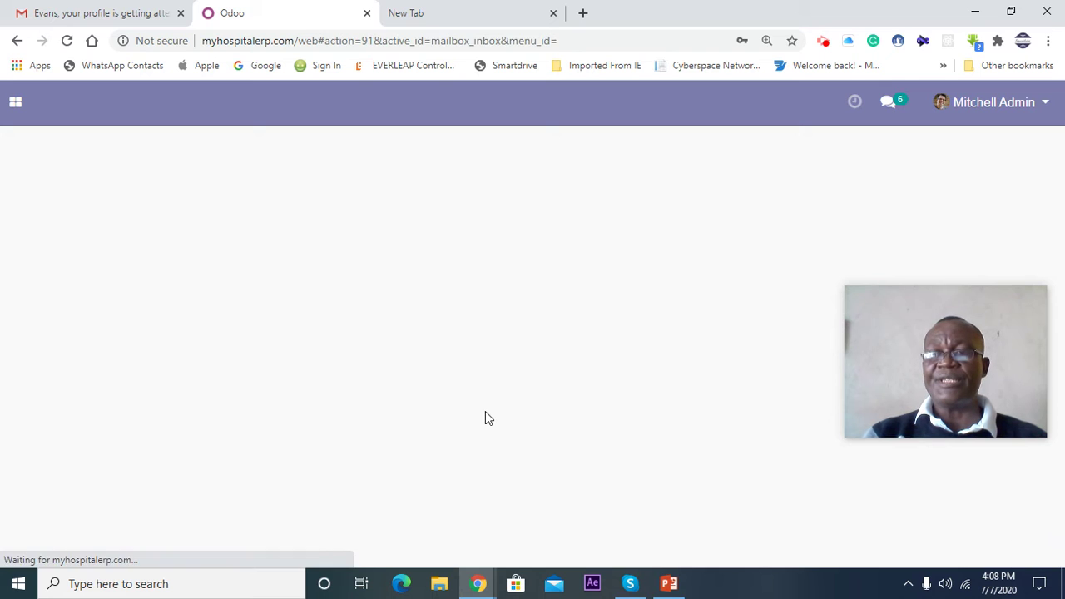
- Open the HMS app from the apps menu and scroll through the 31 patient cards
left_click(16, 104)
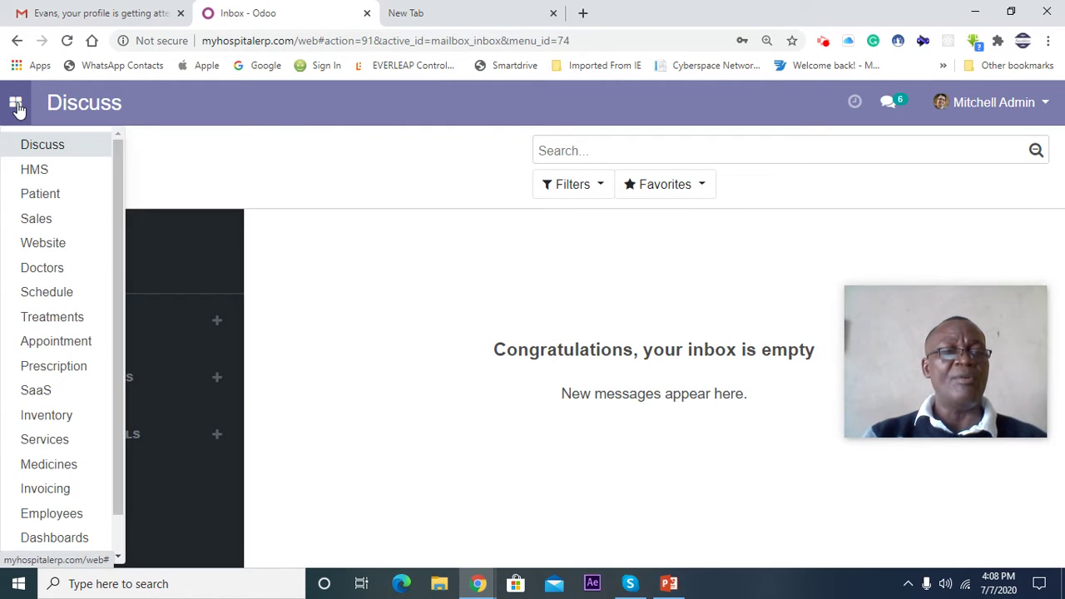
left_click(28, 170)
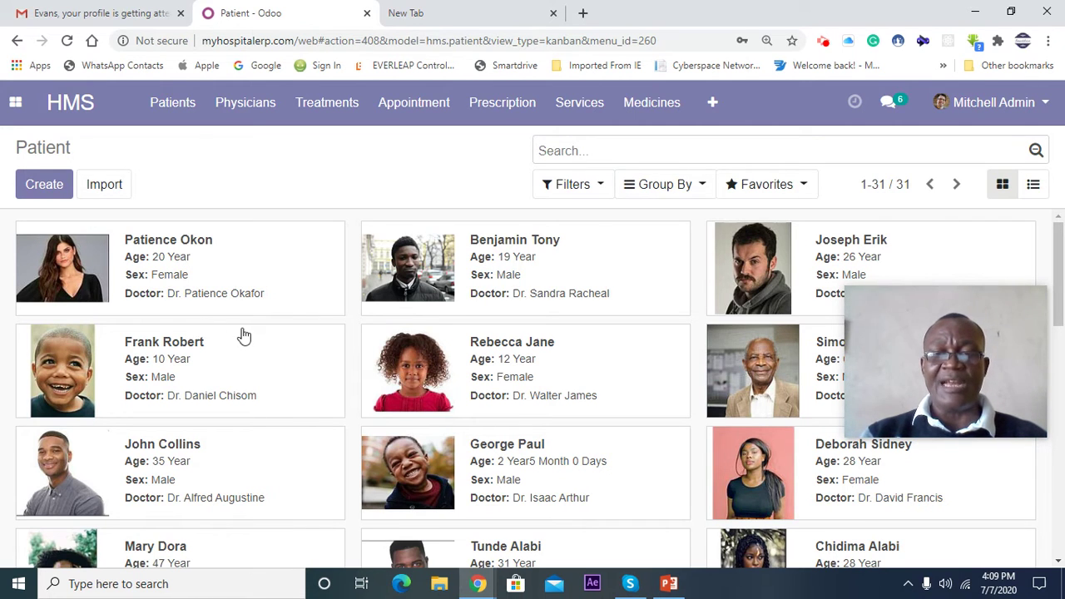
scroll(243, 336, "down", 8)
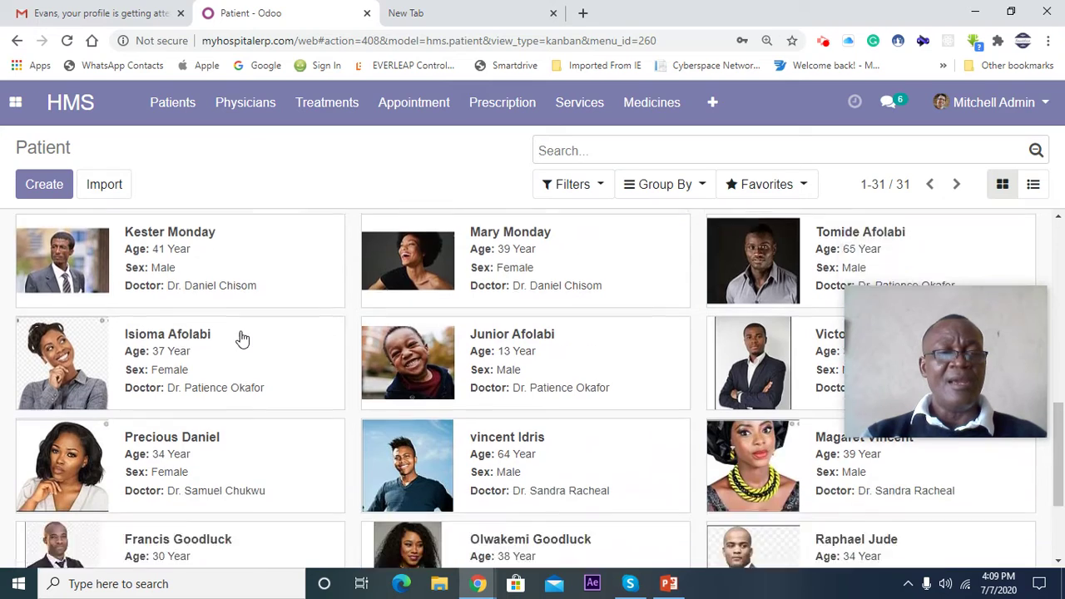
scroll(242, 337, "down", 2)
scroll(242, 337, "up", 2)
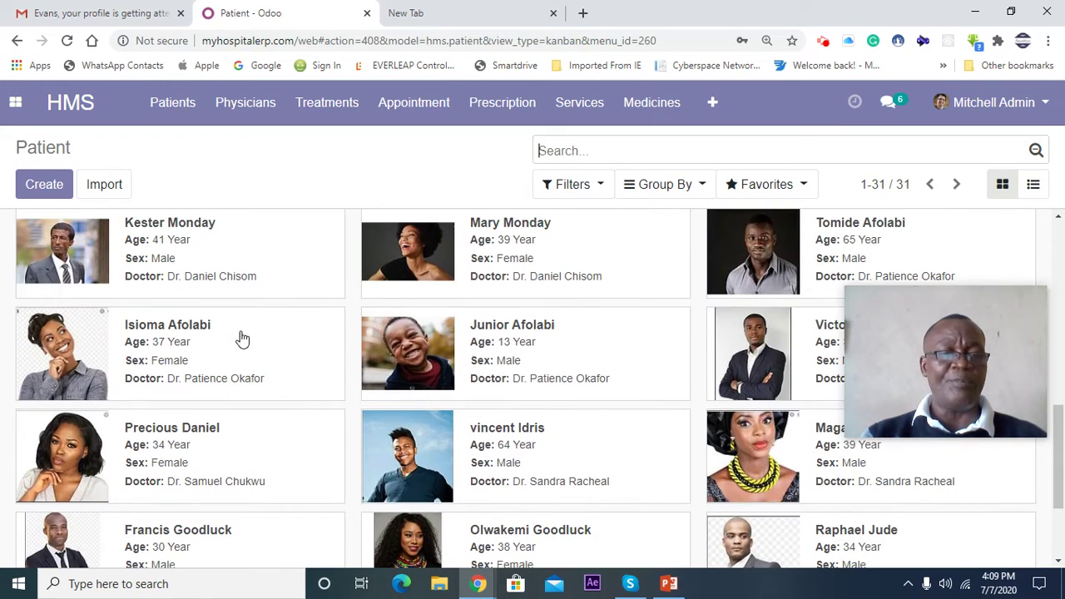
scroll(241, 337, "up", 2)
scroll(243, 337, "up", 3)
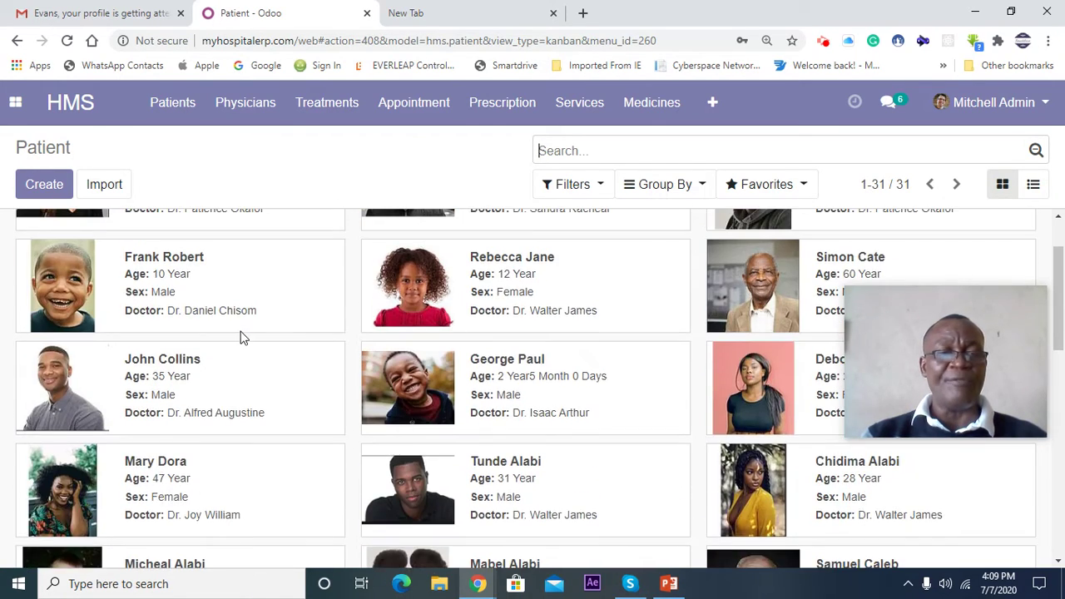
scroll(242, 338, "up", 1)
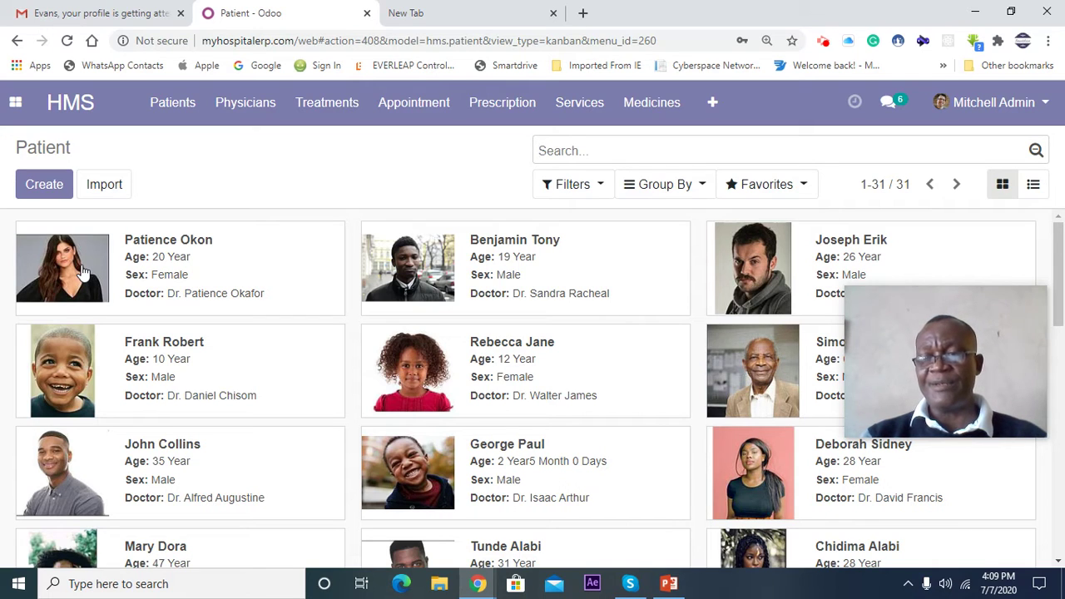
left_click(39, 190)
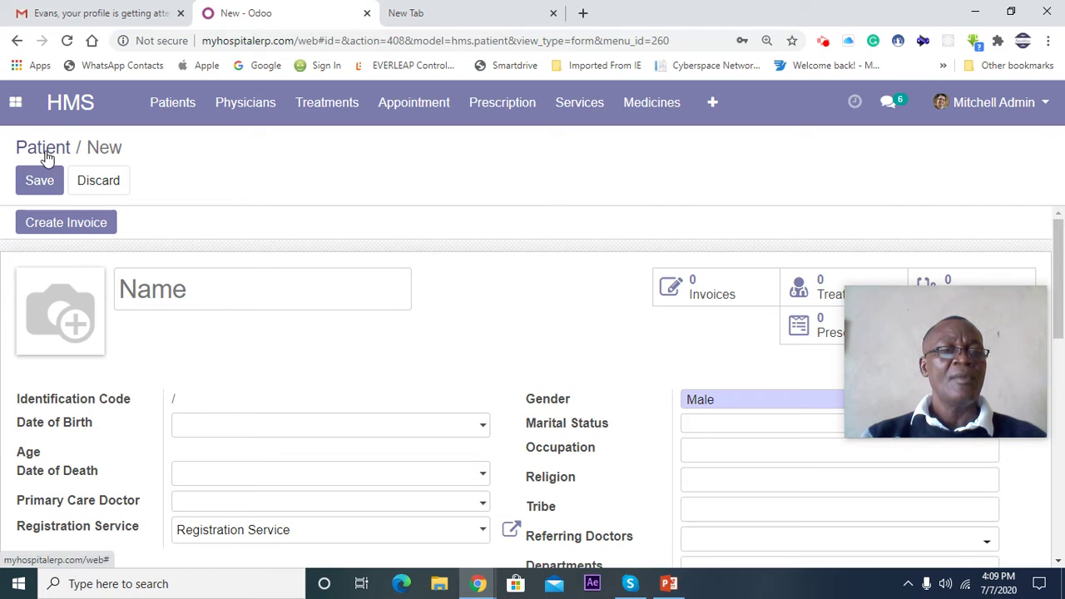
left_click(45, 155)
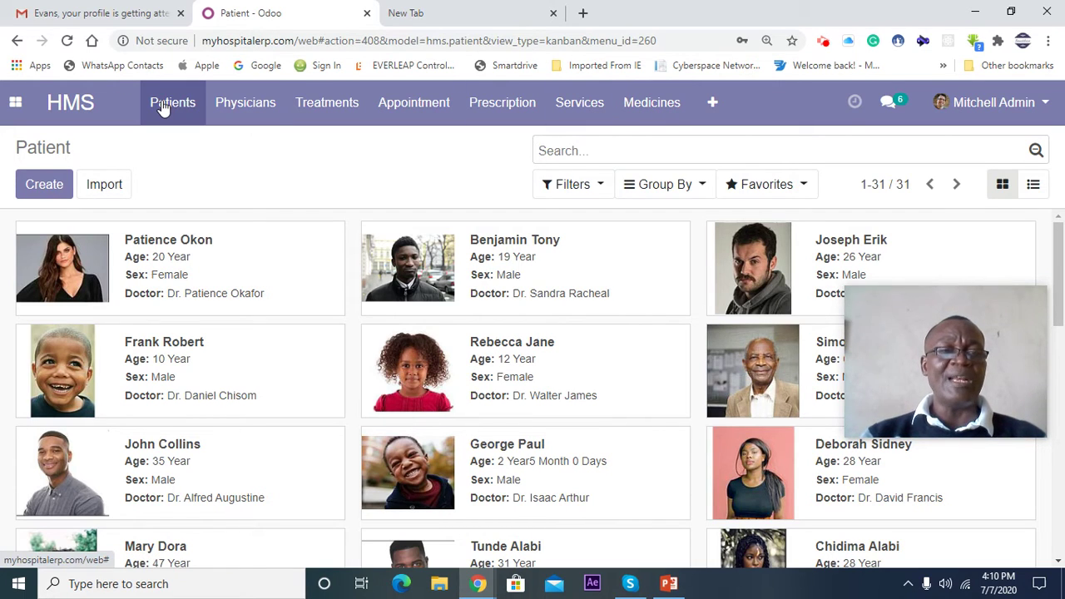
- Create a new patient record and scroll through the blank form's fields
left_click(48, 198)
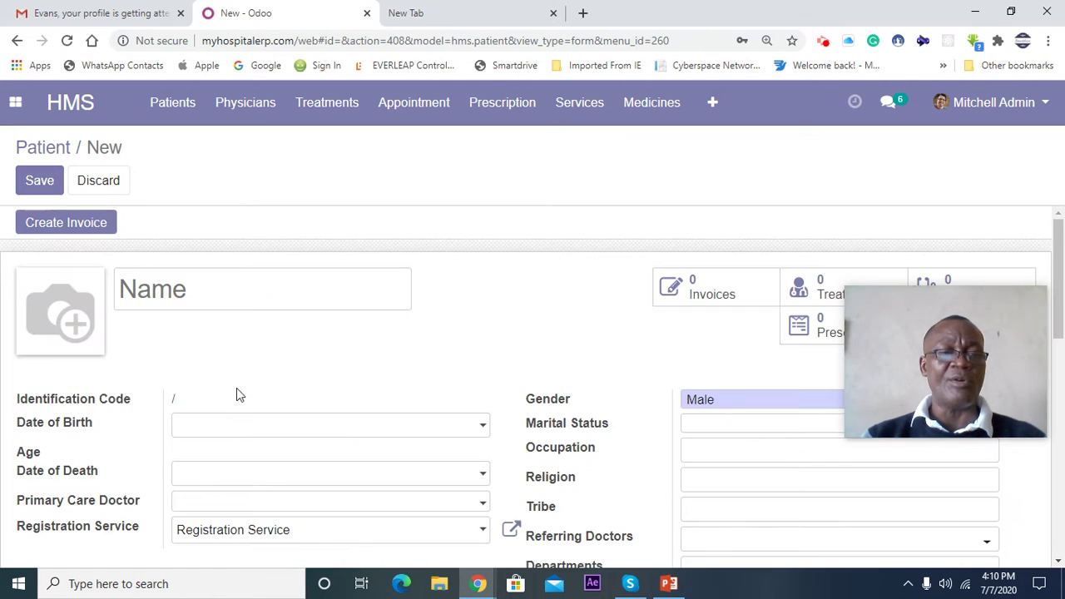
scroll(237, 366, "down", 3)
scroll(236, 359, "up", 3)
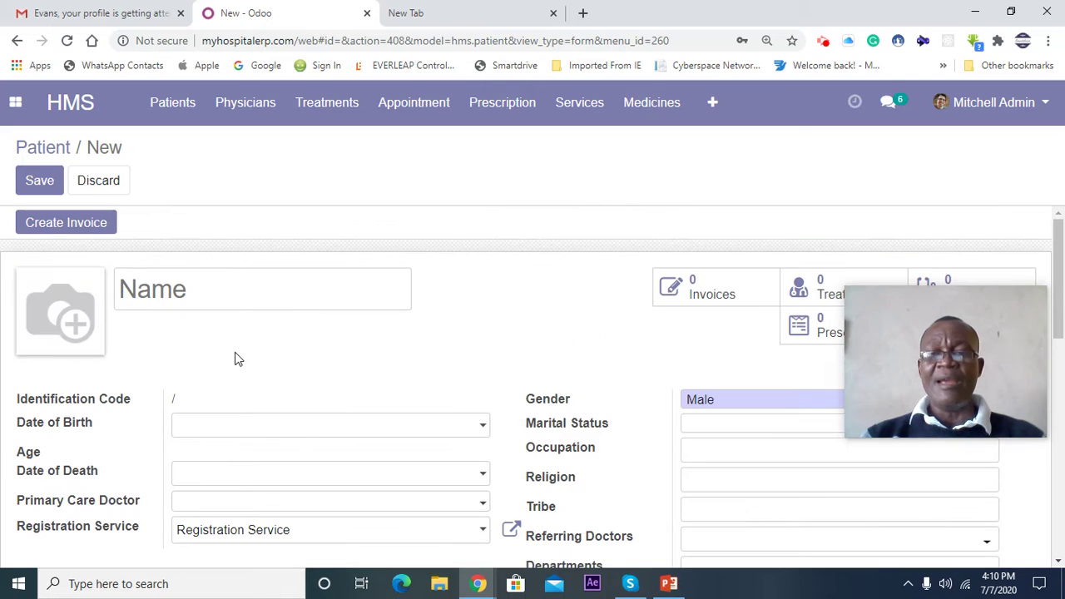
left_click_drag(897, 350, 830, 100)
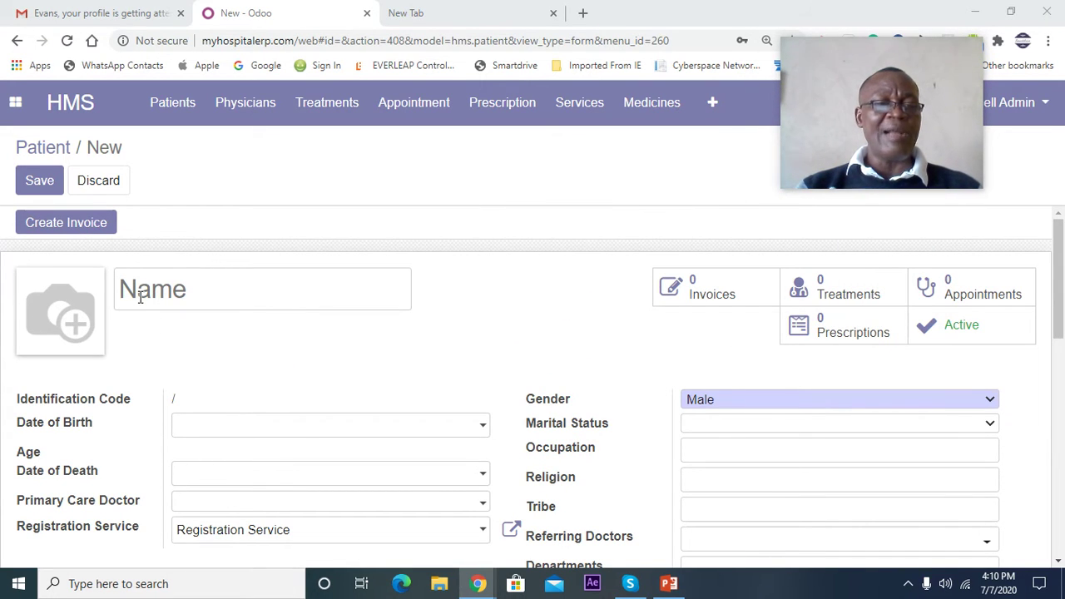
scroll(214, 325, "down", 2)
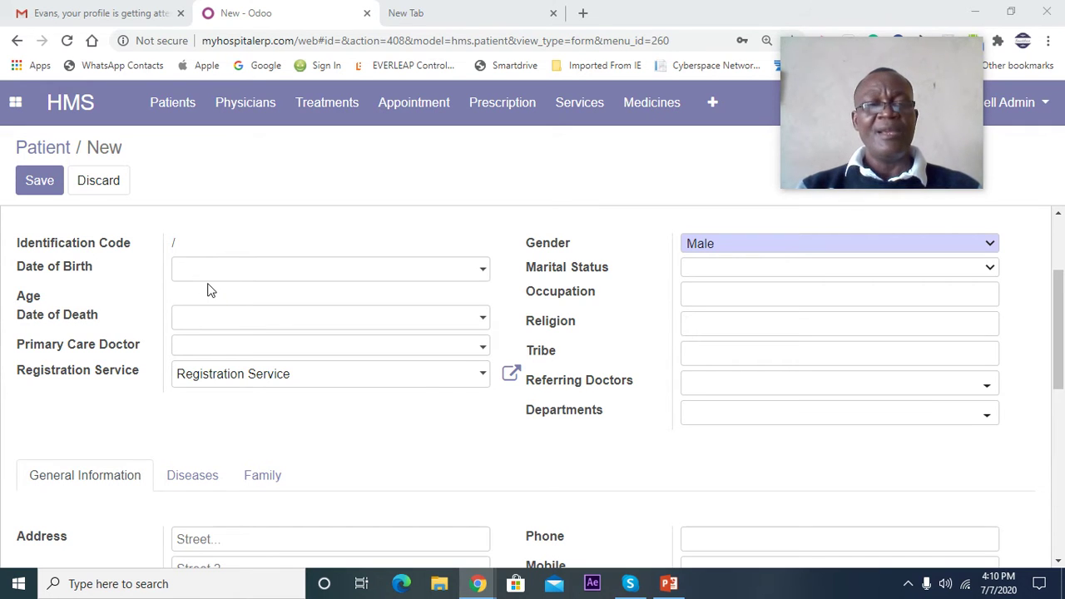
scroll(209, 289, "up", 2)
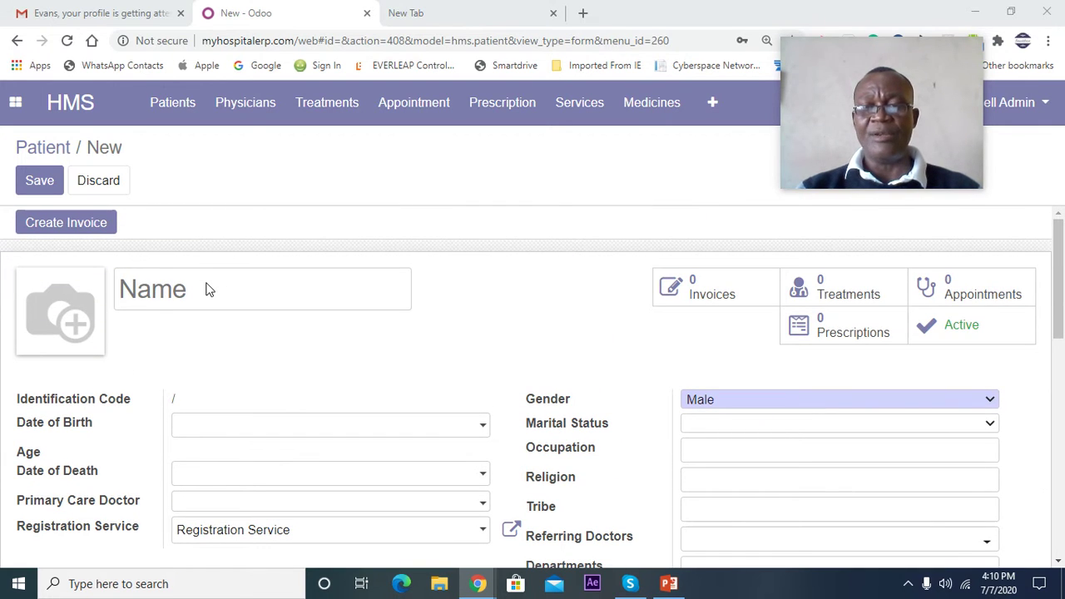
scroll(159, 364, "down", 2)
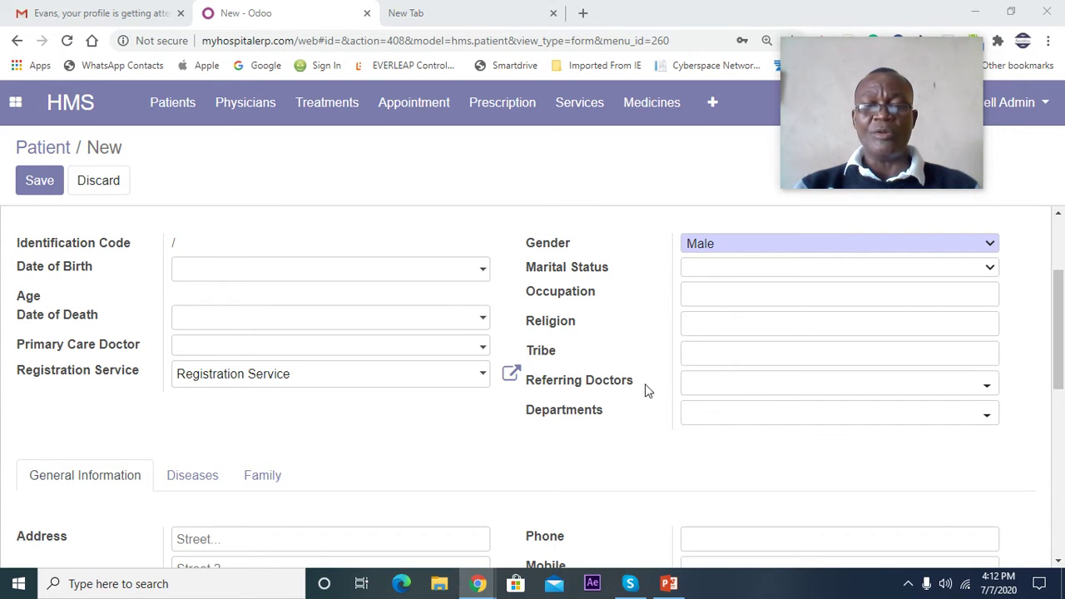
scroll(264, 424, "down", 3)
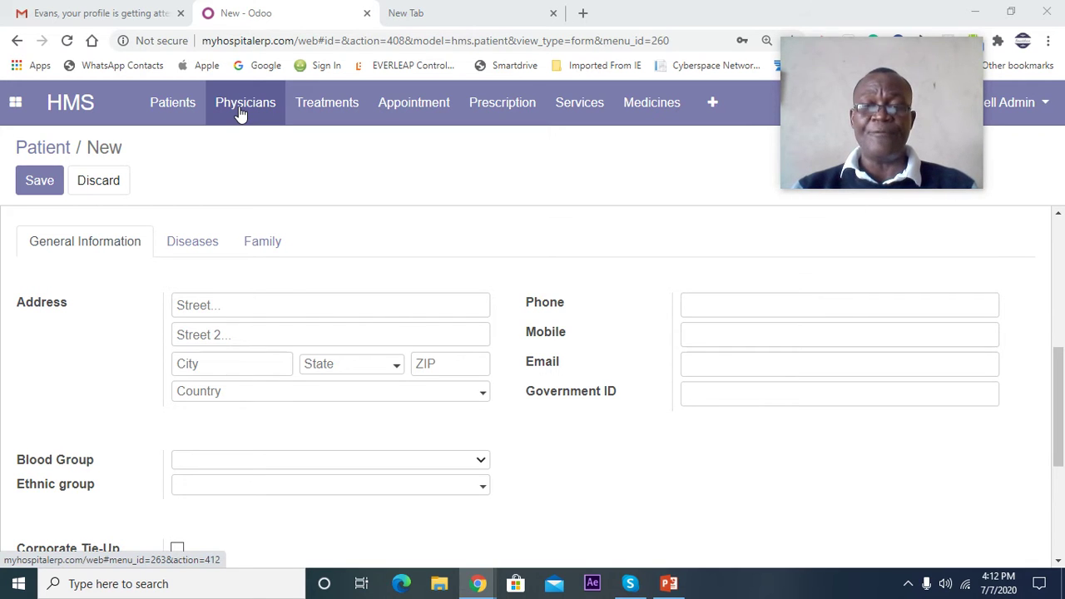
- Dismiss the phone number suggestions on the new patient form and scroll down
left_click(737, 303)
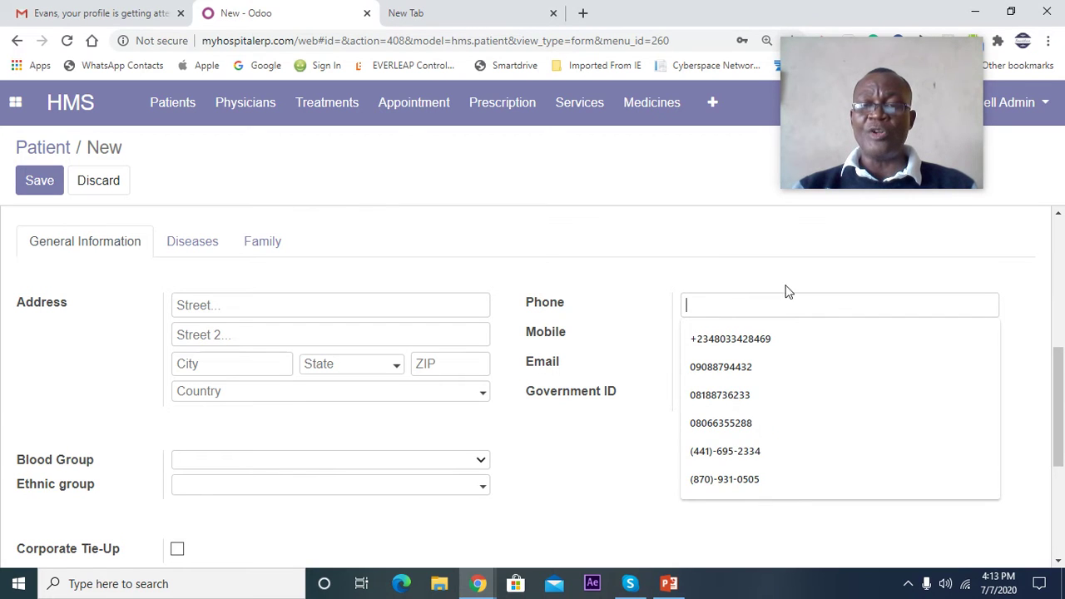
left_click(758, 271)
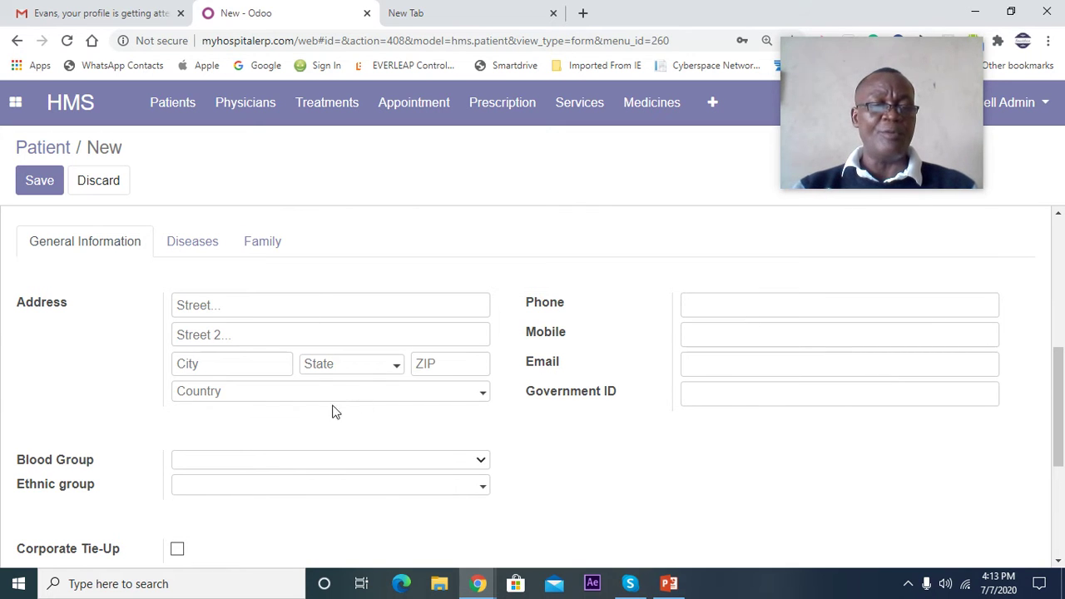
scroll(334, 411, "down", 2)
scroll(337, 388, "up", 1)
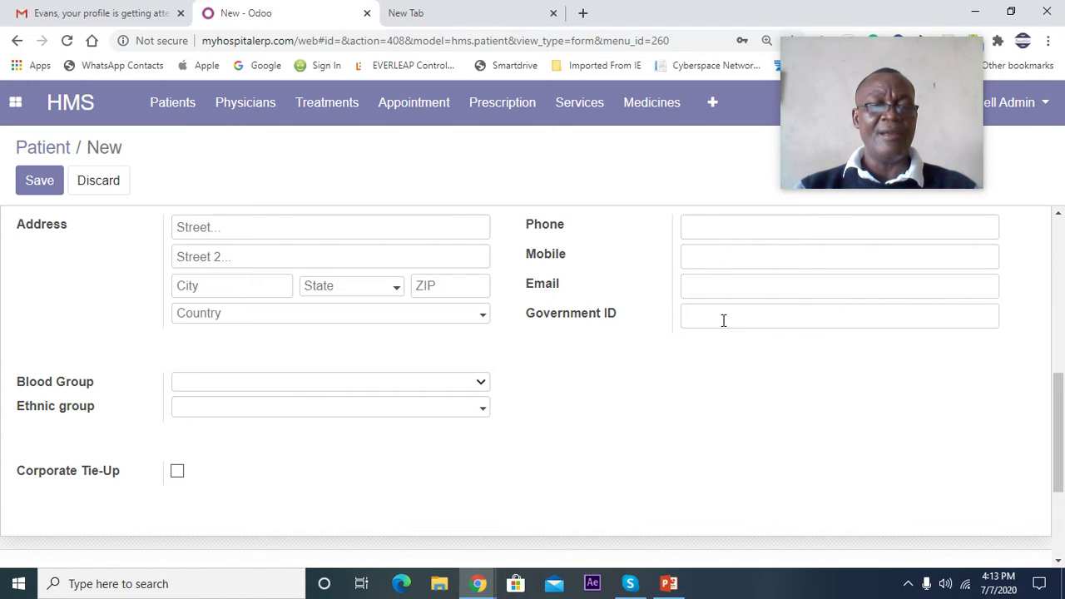
scroll(278, 381, "down", 1)
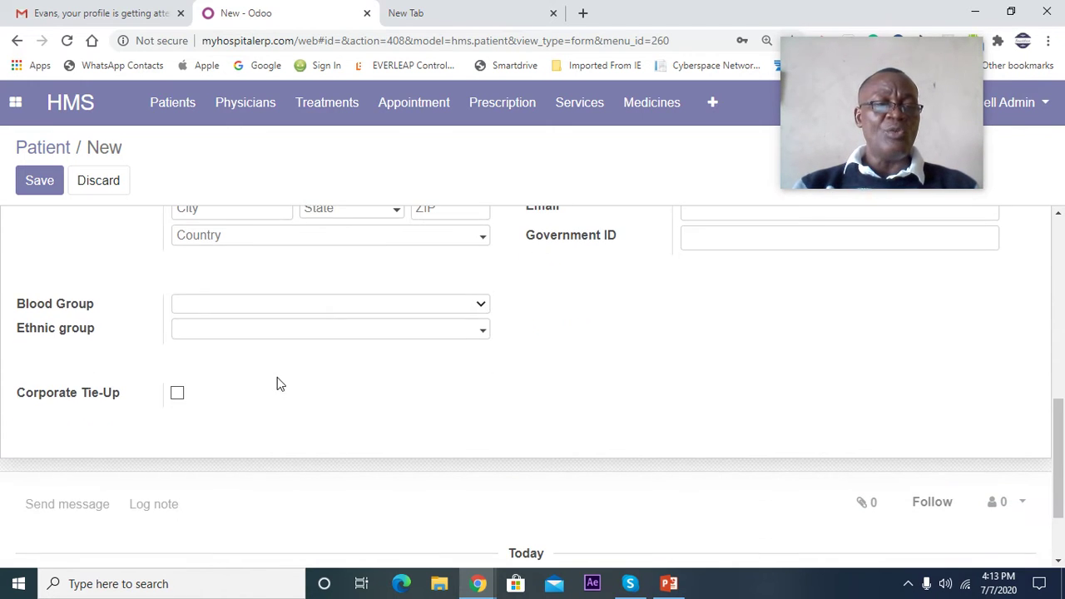
- View the blood group choices at 125% zoom and close them without choosing
left_click(480, 305)
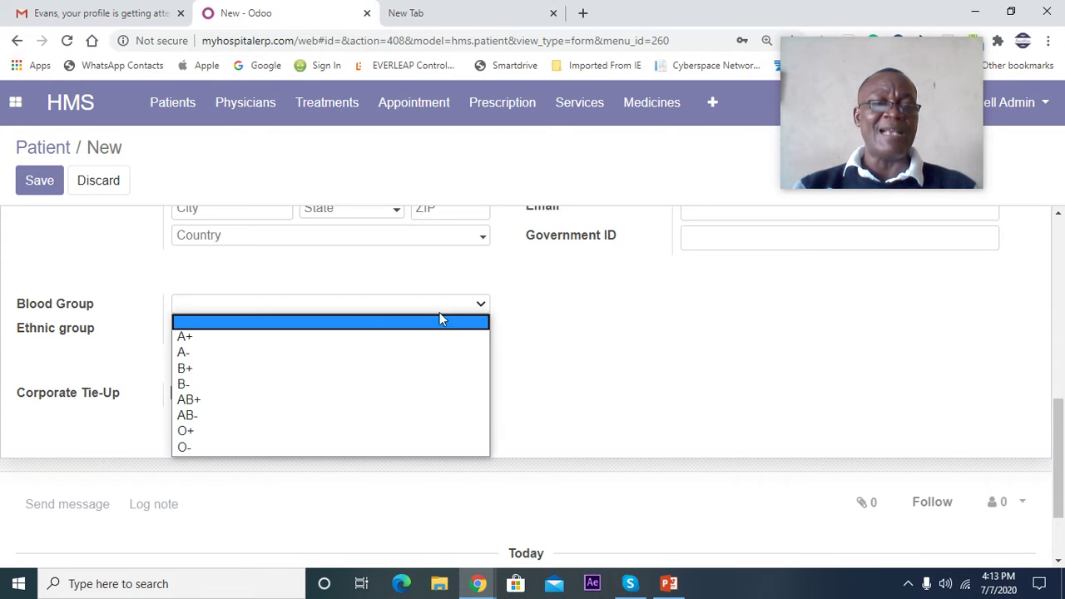
key("ctrl+minus")
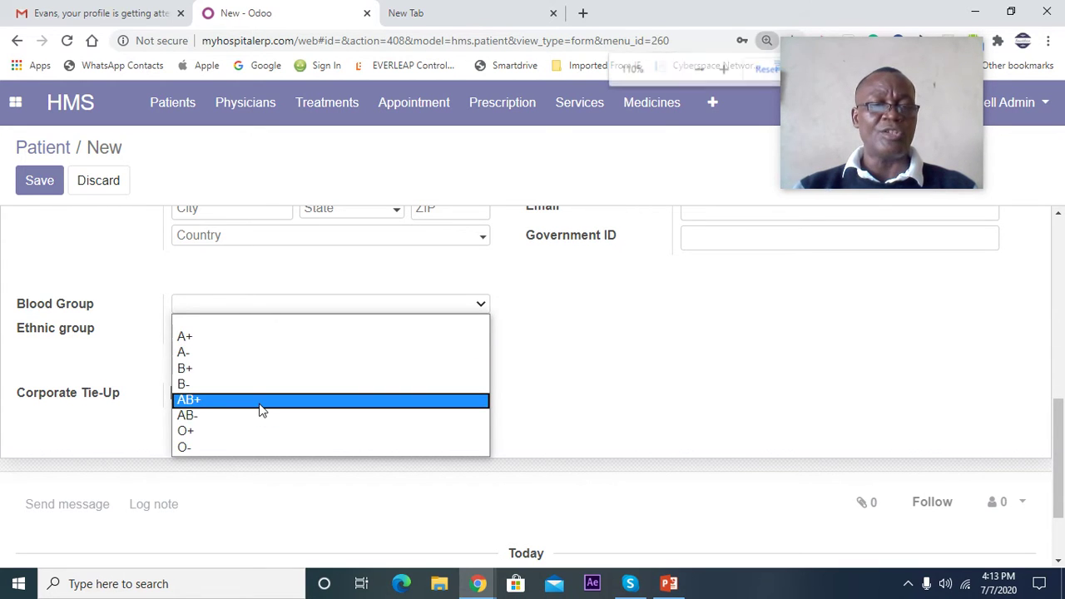
key("ctrl+plus")
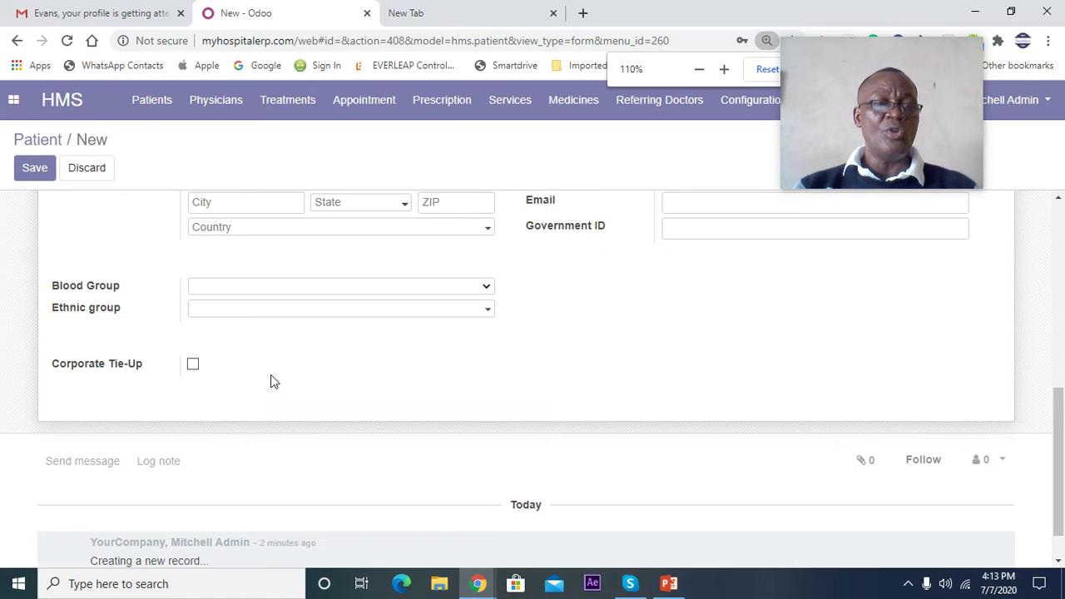
key("ctrl+plus")
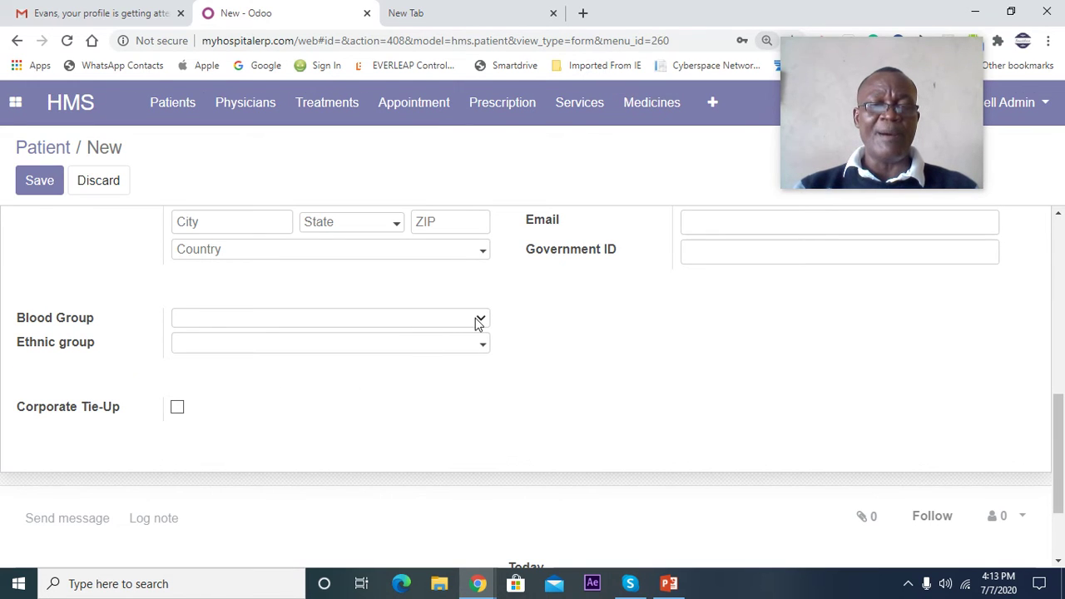
left_click(479, 321)
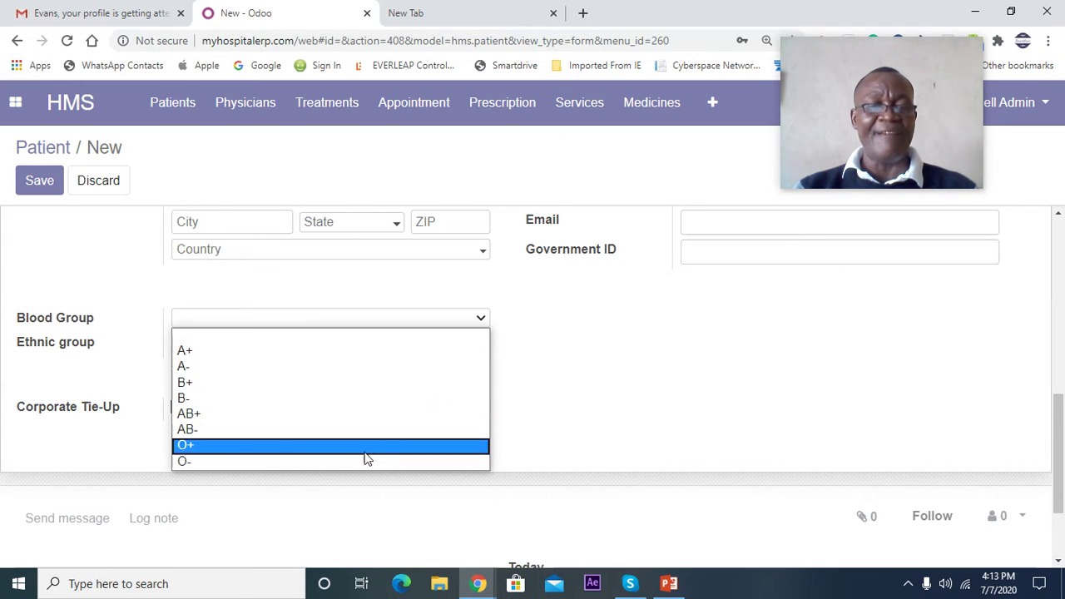
left_click(592, 341)
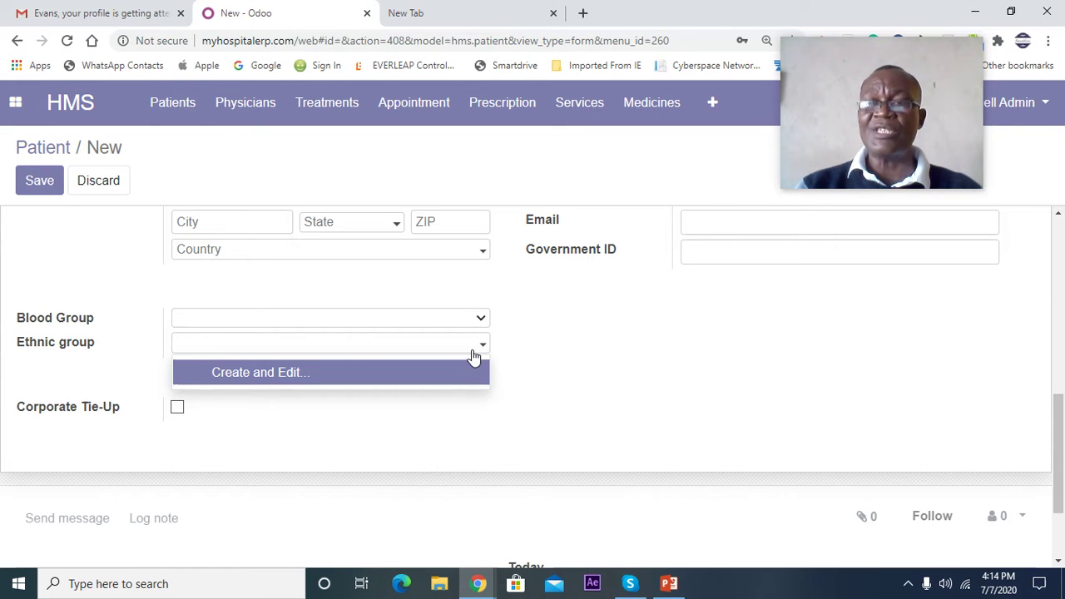
- Dismiss the ethnic group options and tick Corporate Tie-Up for the patient
left_click(638, 340)
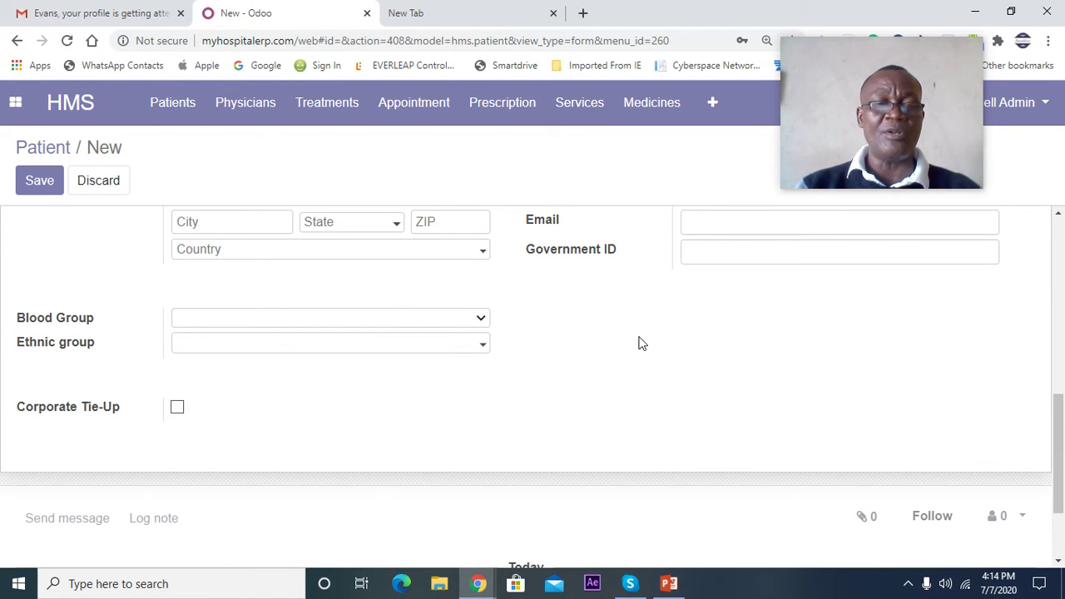
left_click(475, 346)
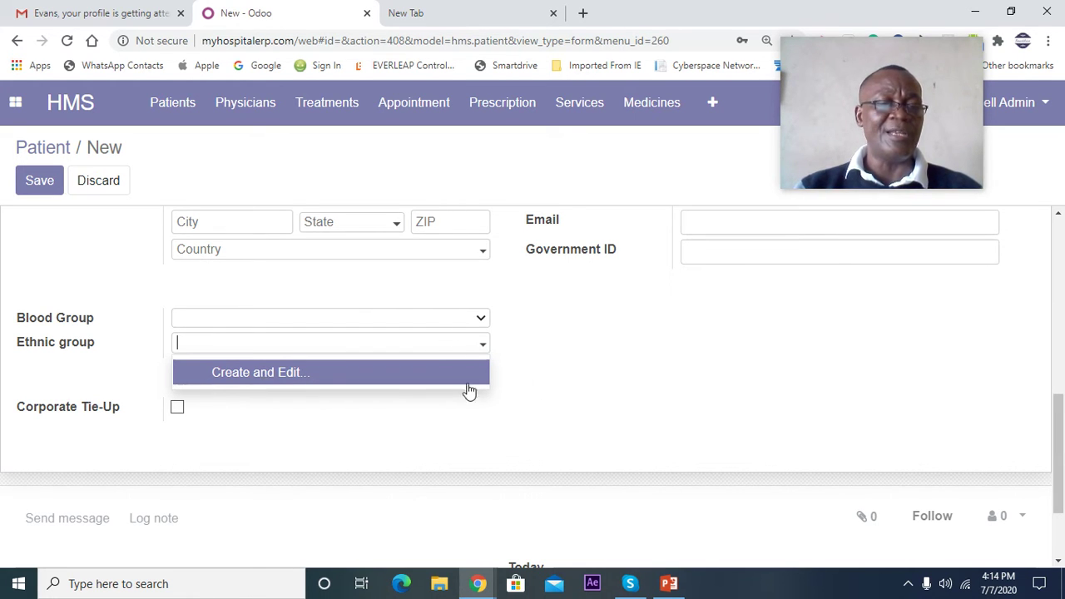
left_click(566, 387)
scroll(309, 422, "down", 2)
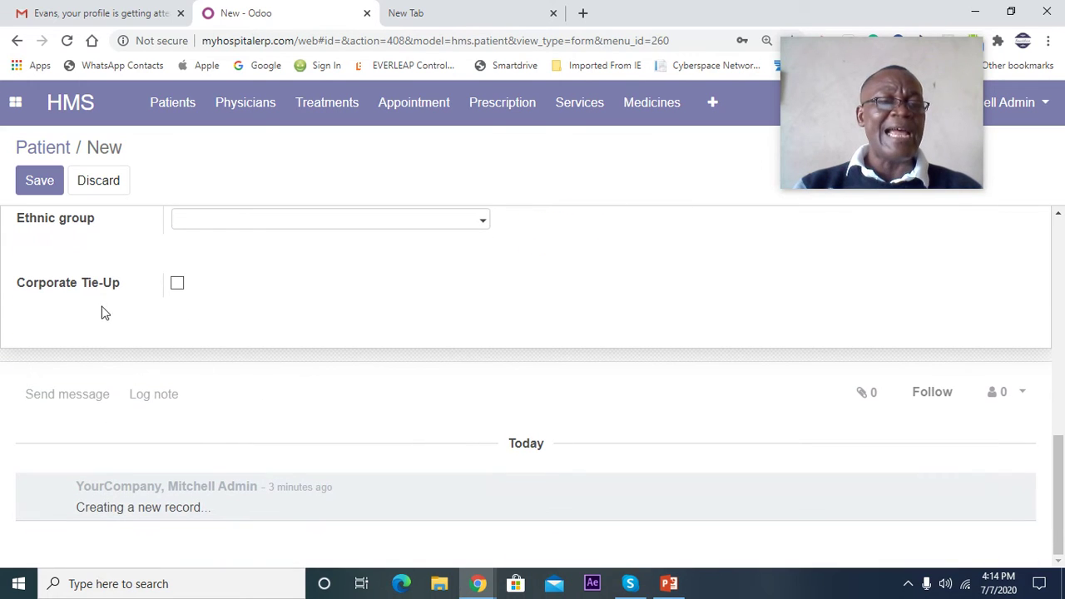
left_click(177, 283)
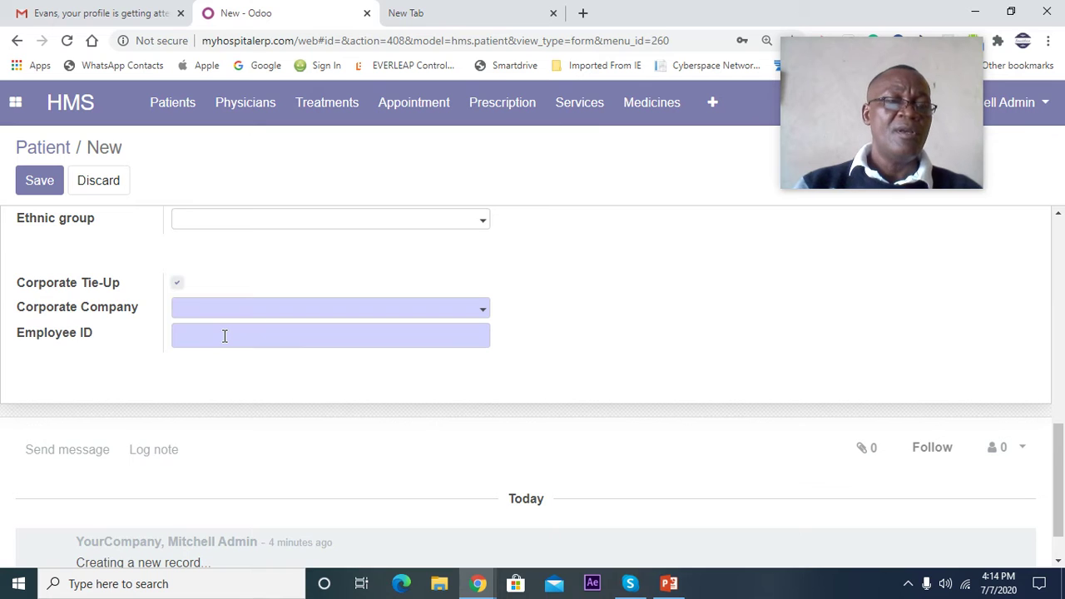
- Discard the unsaved new patient from the Patient breadcrumb and return to the patient cards
scroll(224, 335, "up", 10)
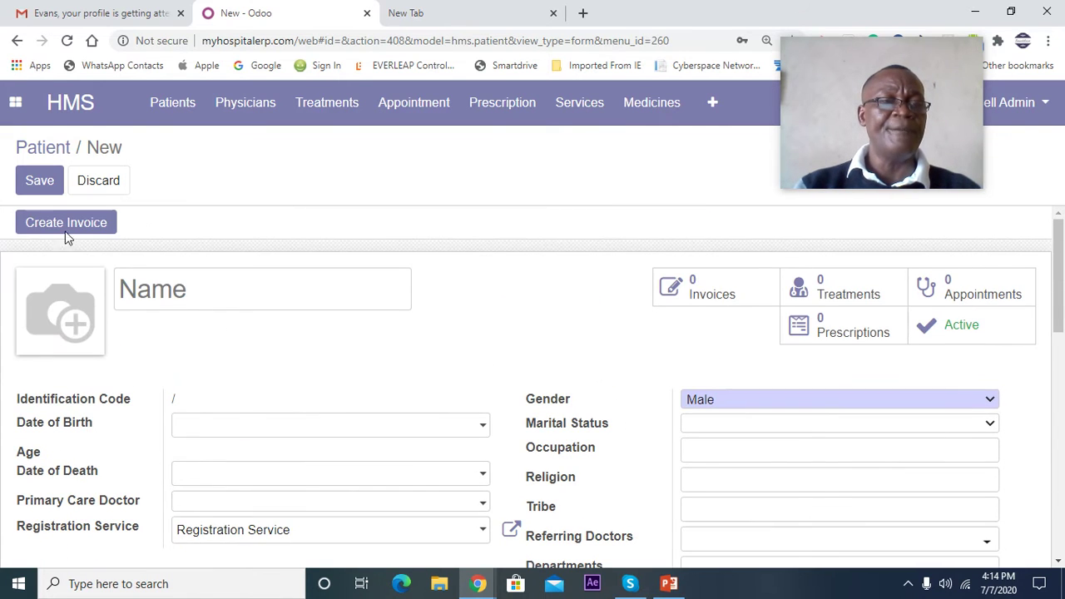
left_click(51, 147)
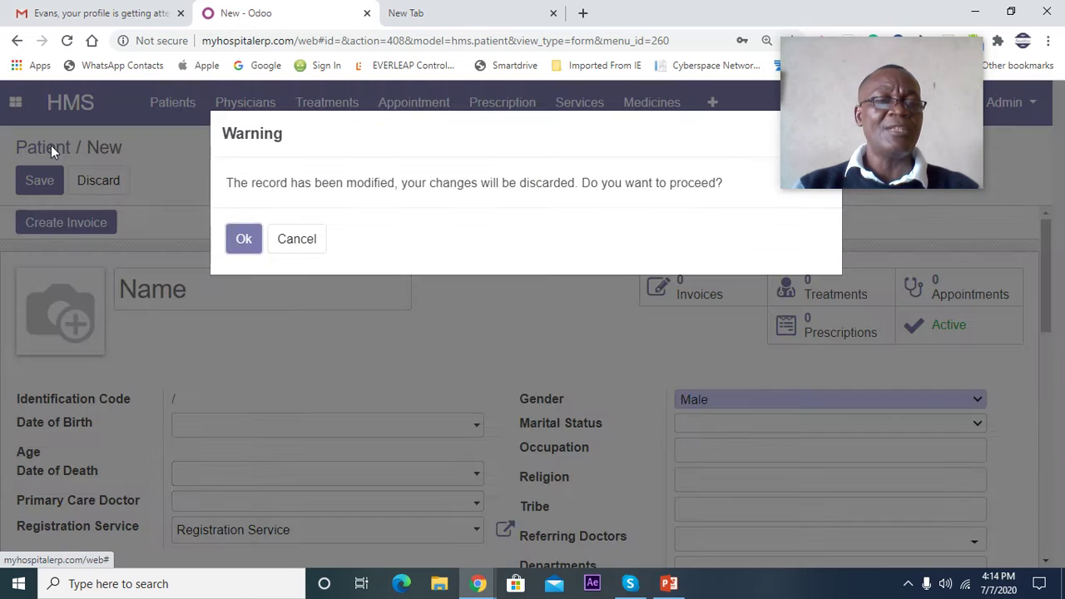
left_click(282, 243)
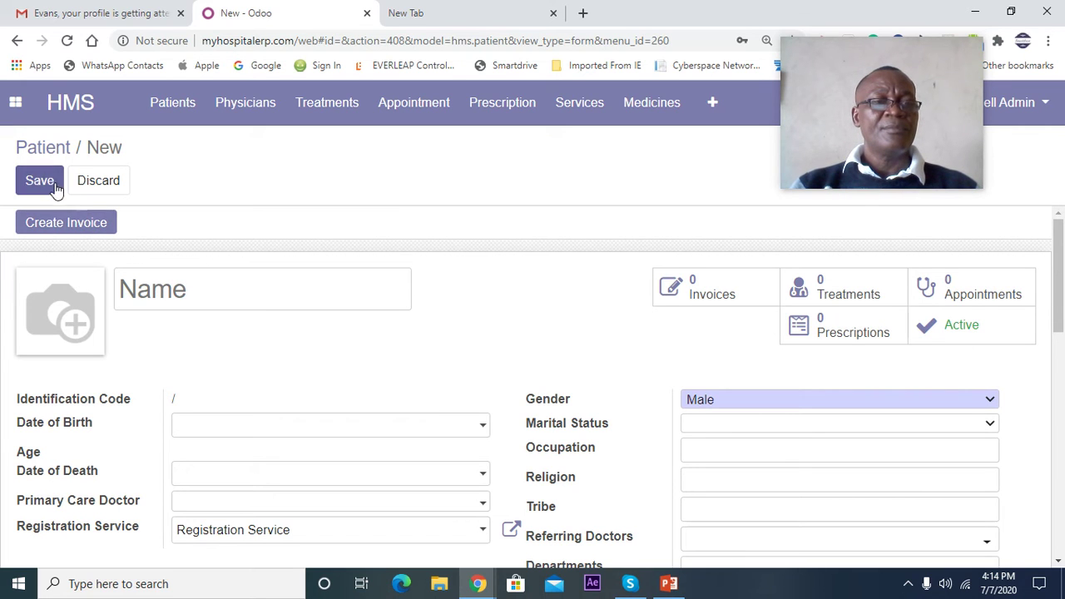
left_click(43, 157)
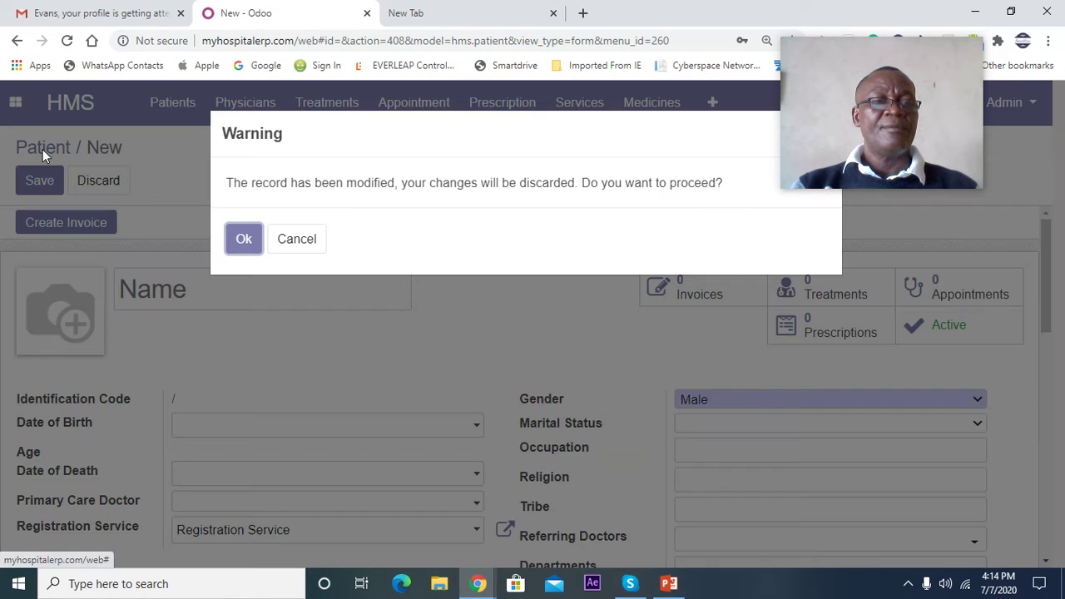
left_click(253, 249)
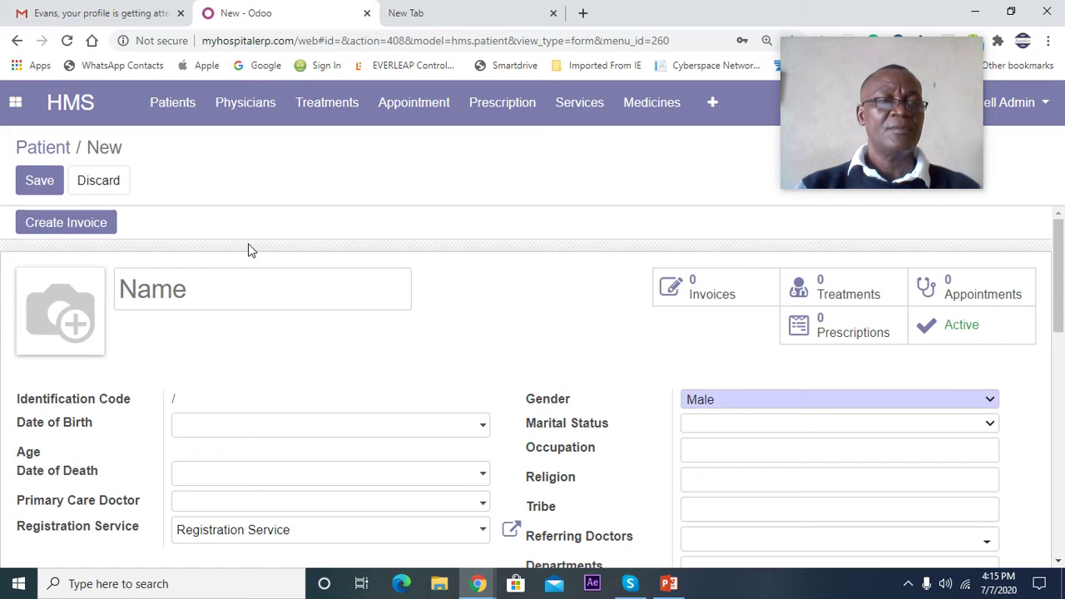
left_click(40, 147)
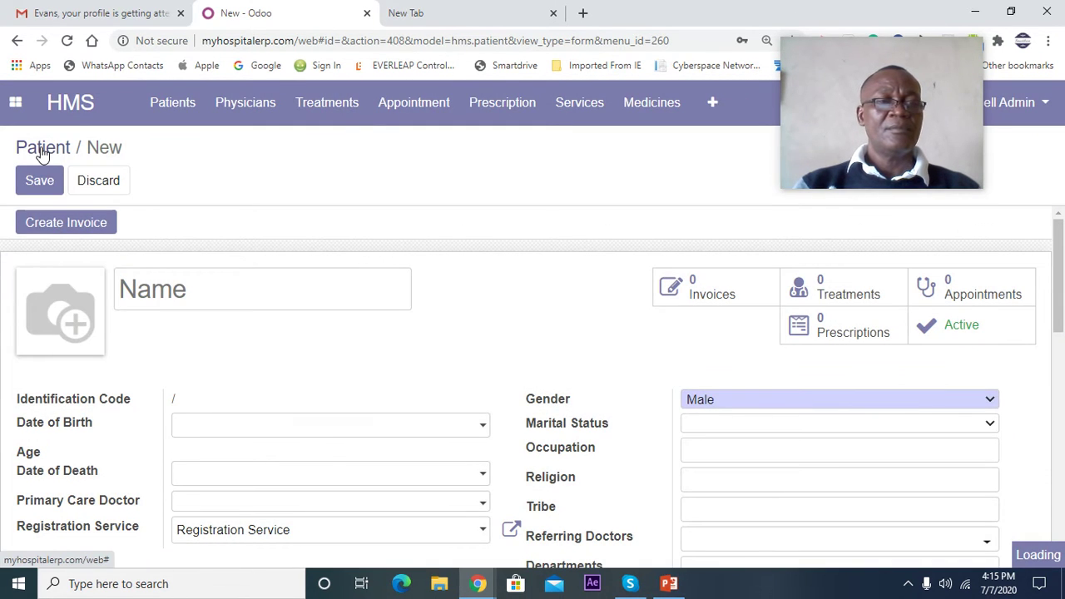
left_click(41, 149)
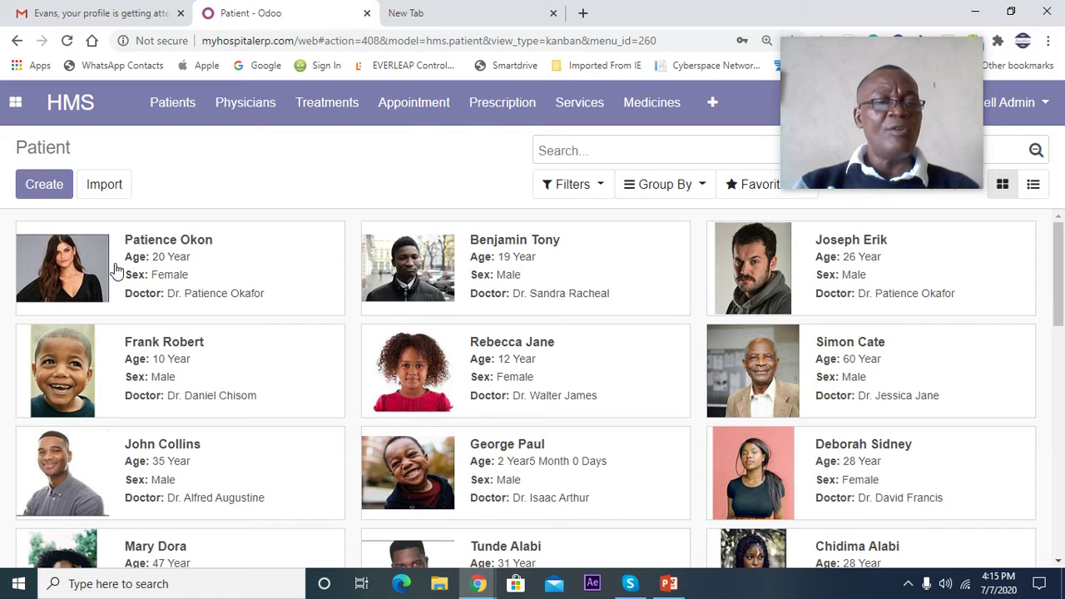
- Open the first patient card to see her invoices, treatment, appointment and prescription
left_click(161, 275)
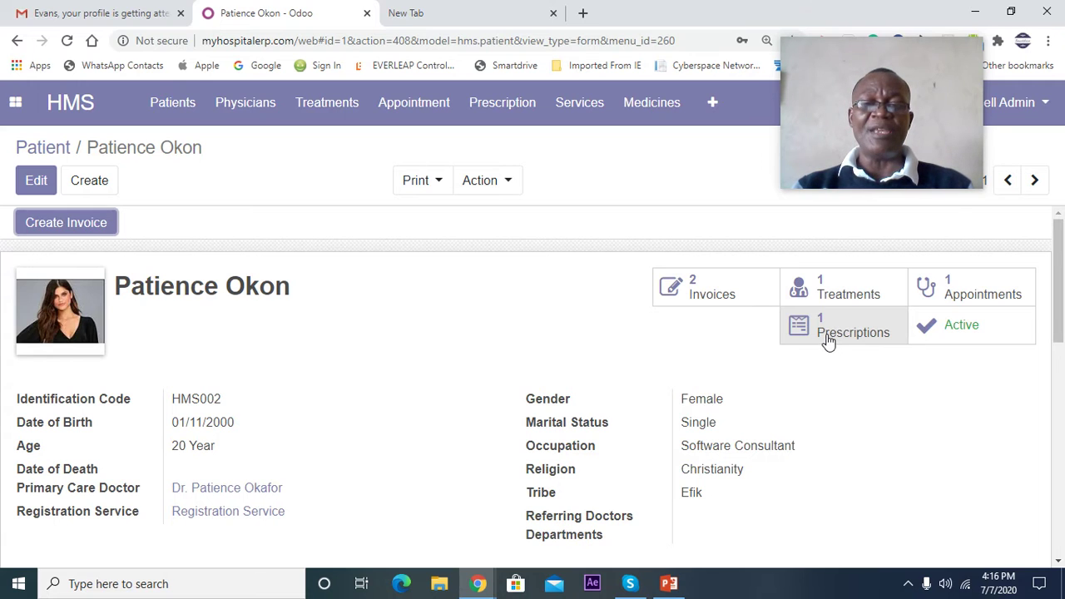
- Review prescription PRO002 for Clarithromycin 500mg after food, then return to the Patient list
left_click(828, 340)
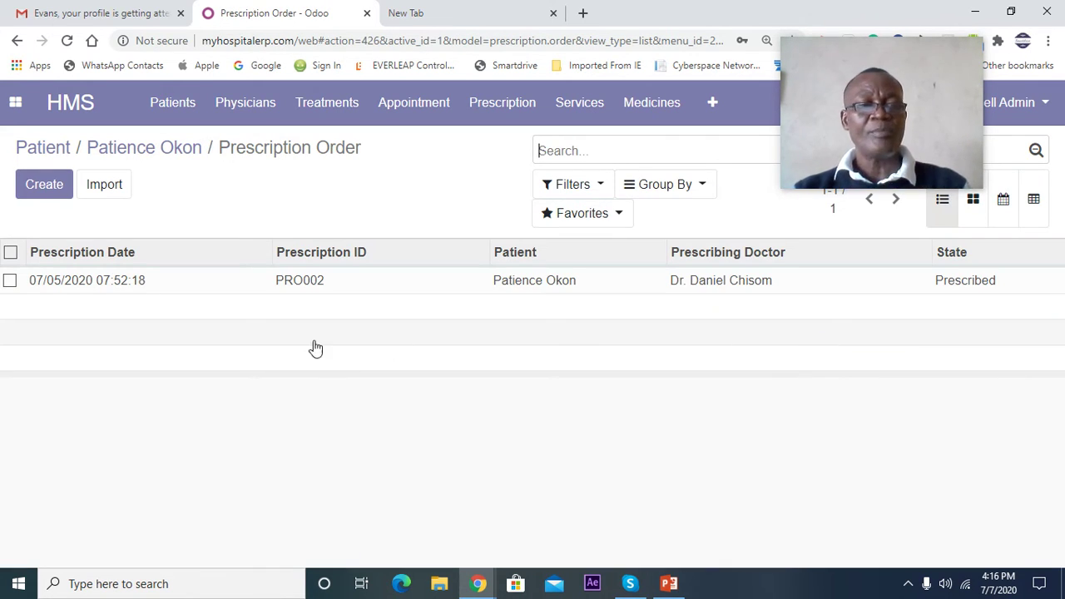
left_click(73, 286)
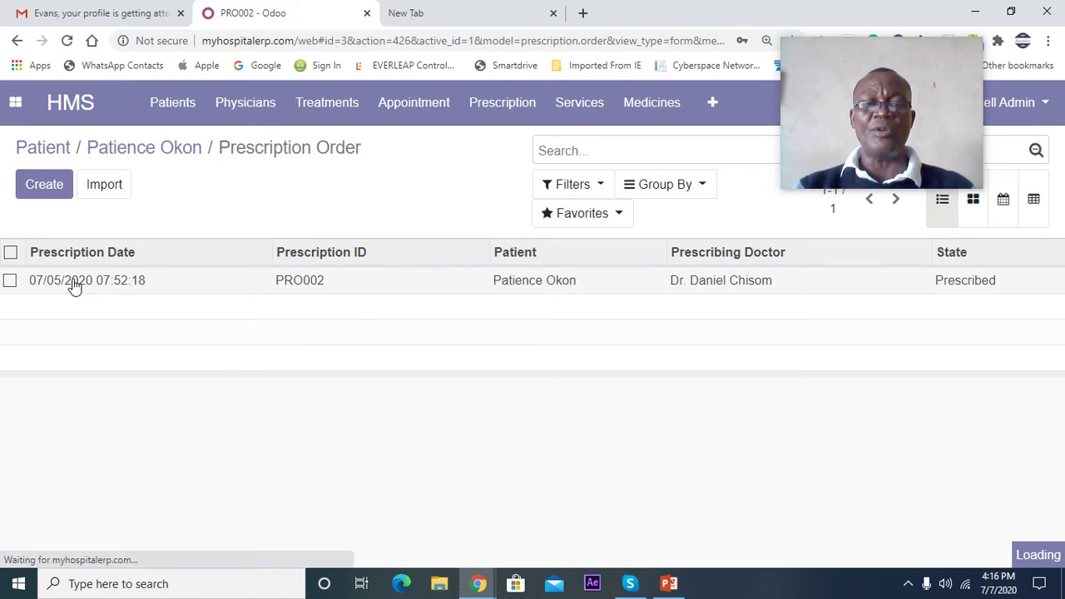
scroll(341, 348, "down", 1)
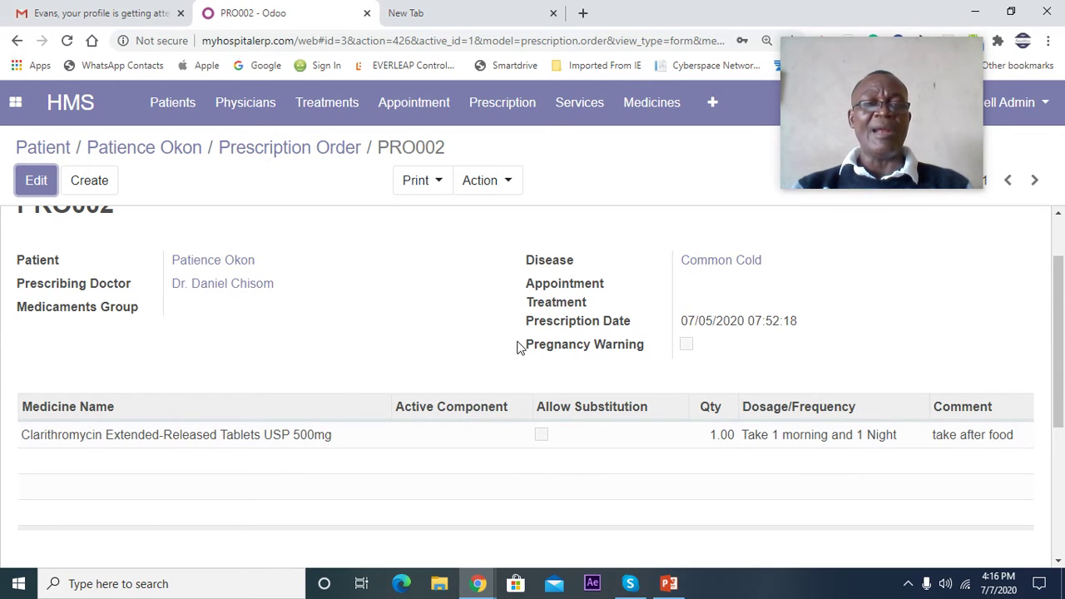
left_click(48, 148)
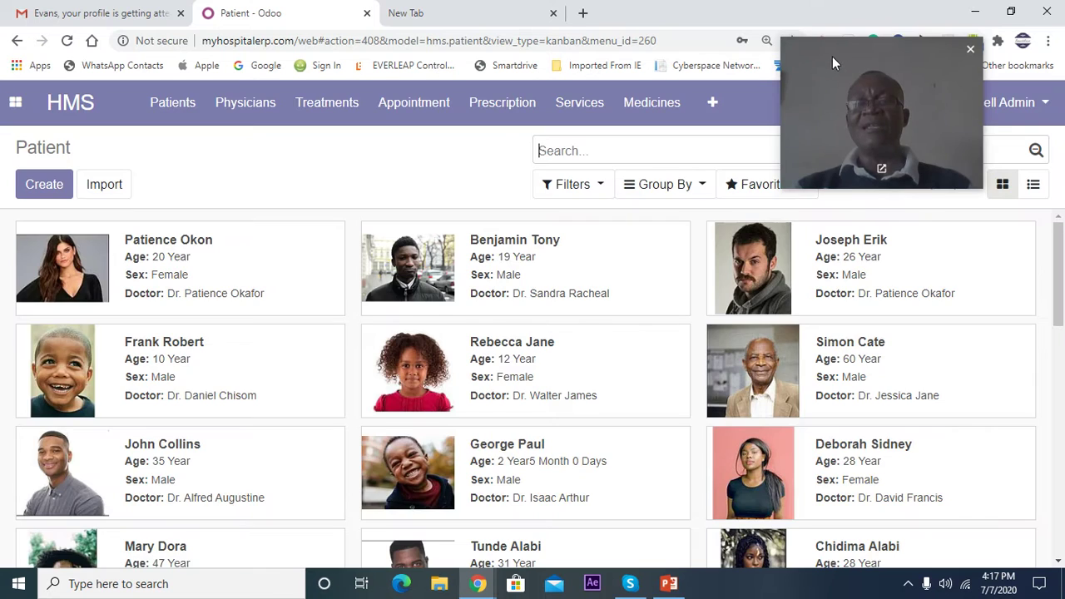
left_click(84, 277)
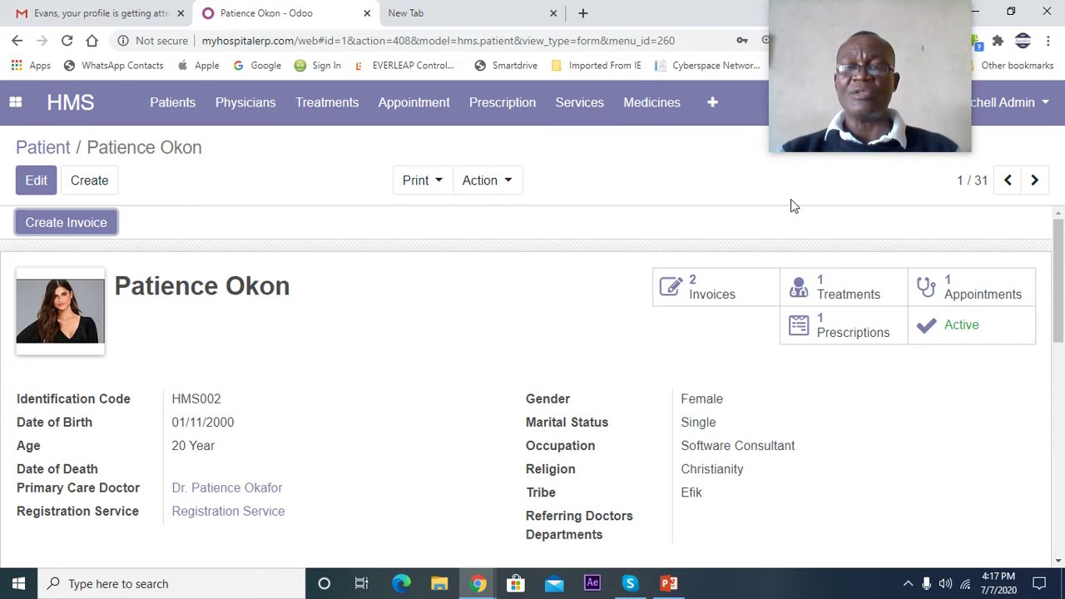
left_click(850, 298)
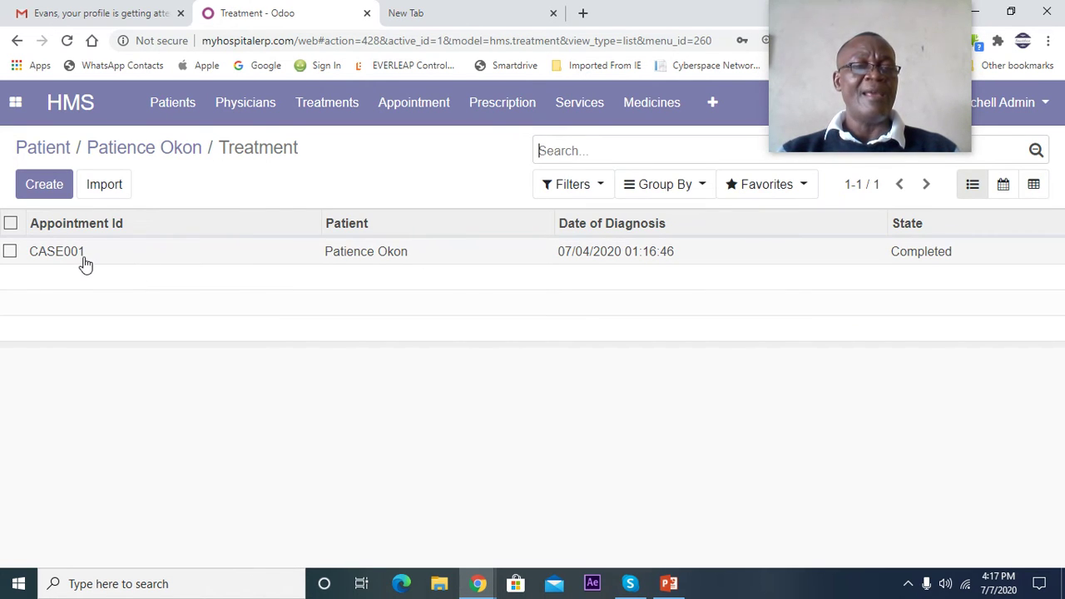
left_click(362, 252)
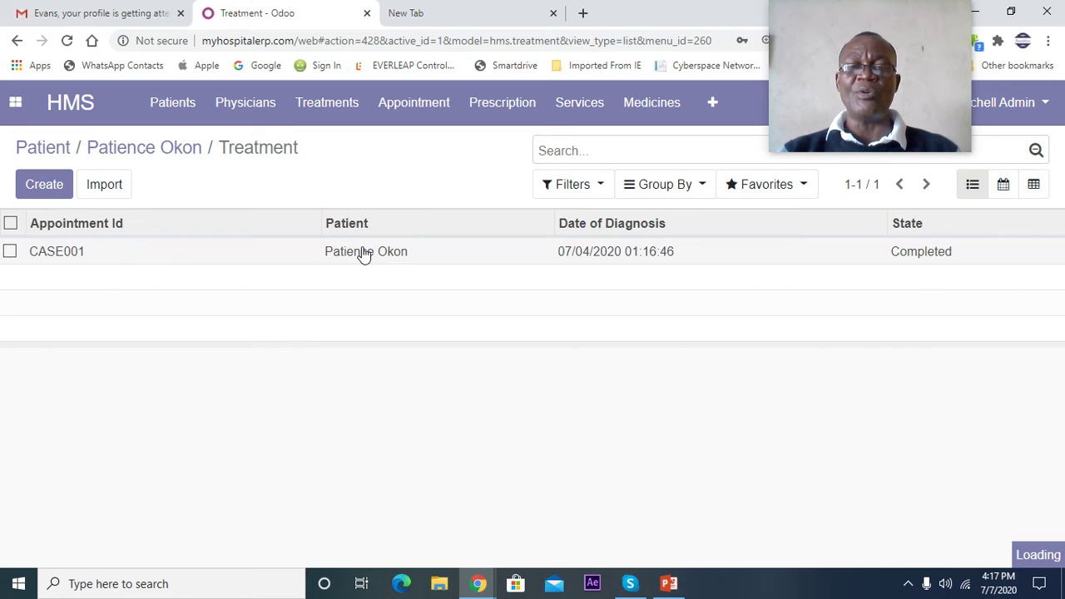
scroll(309, 310, "down", 2)
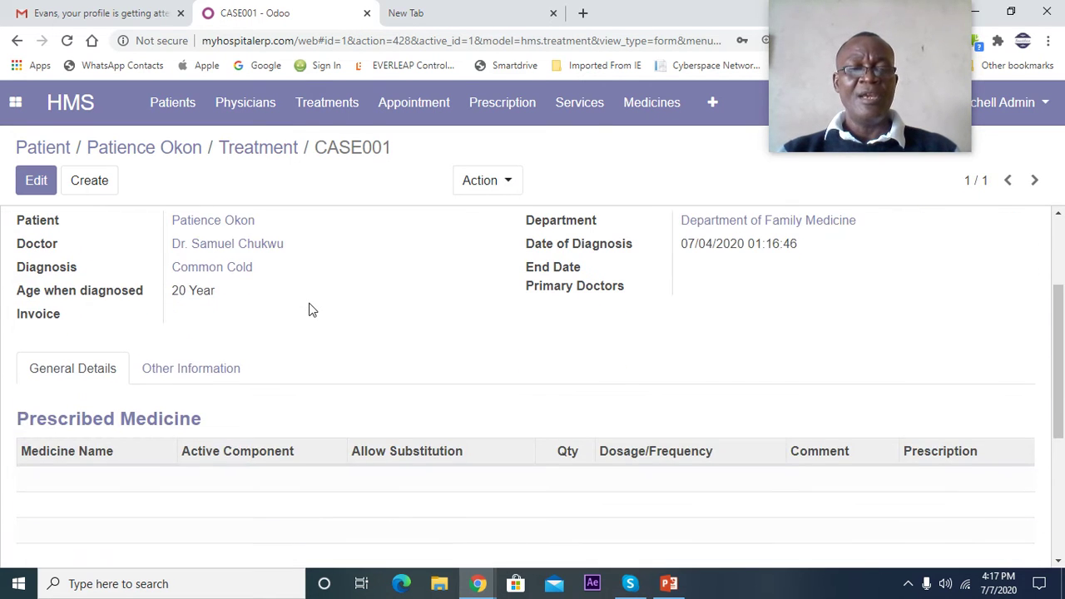
scroll(309, 310, "up", 1)
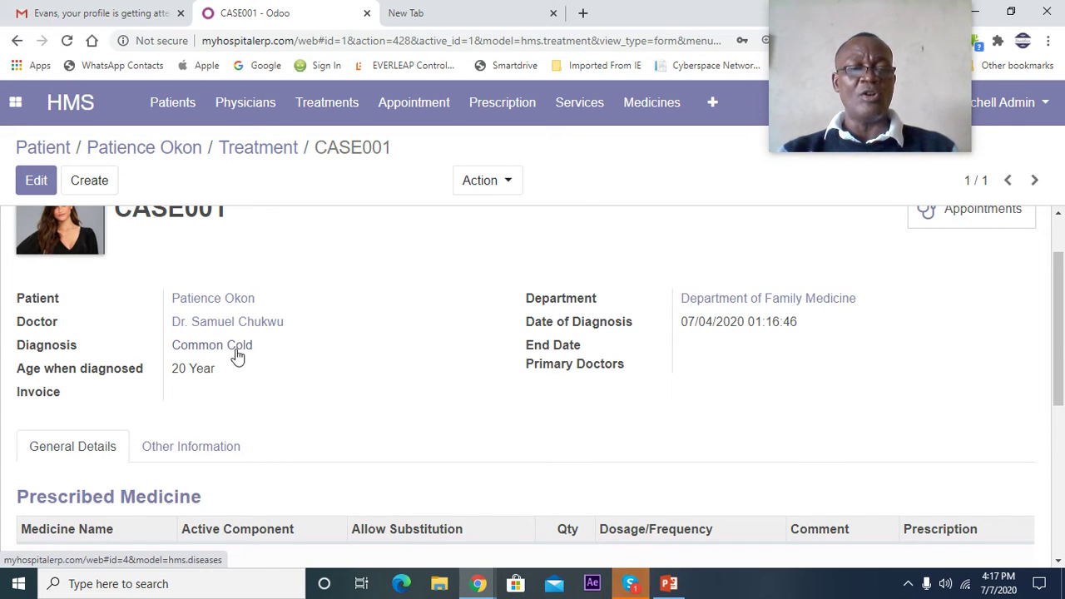
scroll(325, 341, "down", 1)
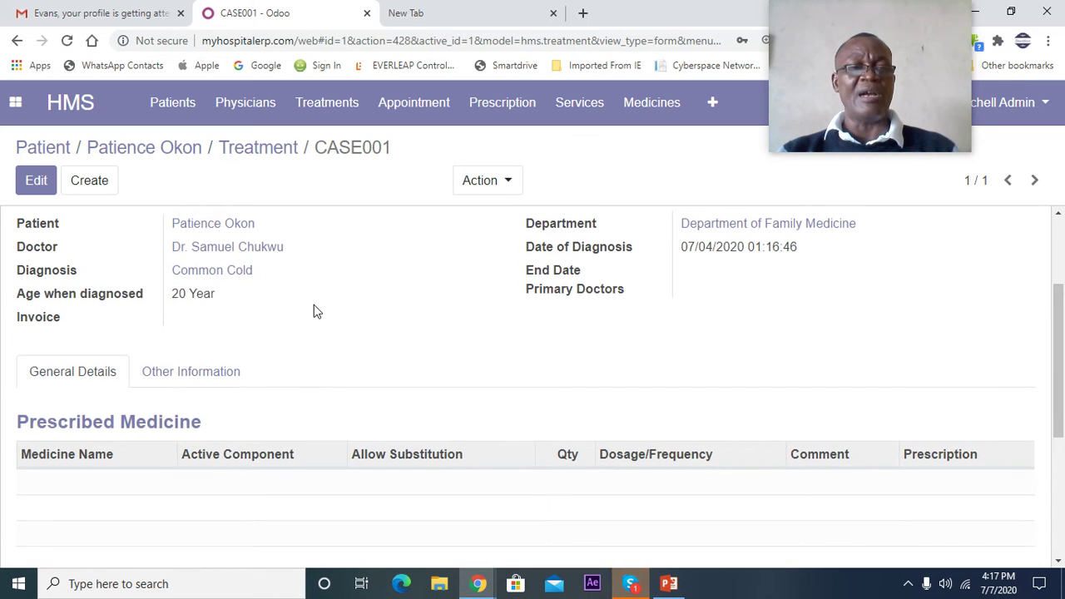
scroll(315, 311, "up", 1)
scroll(314, 311, "up", 1)
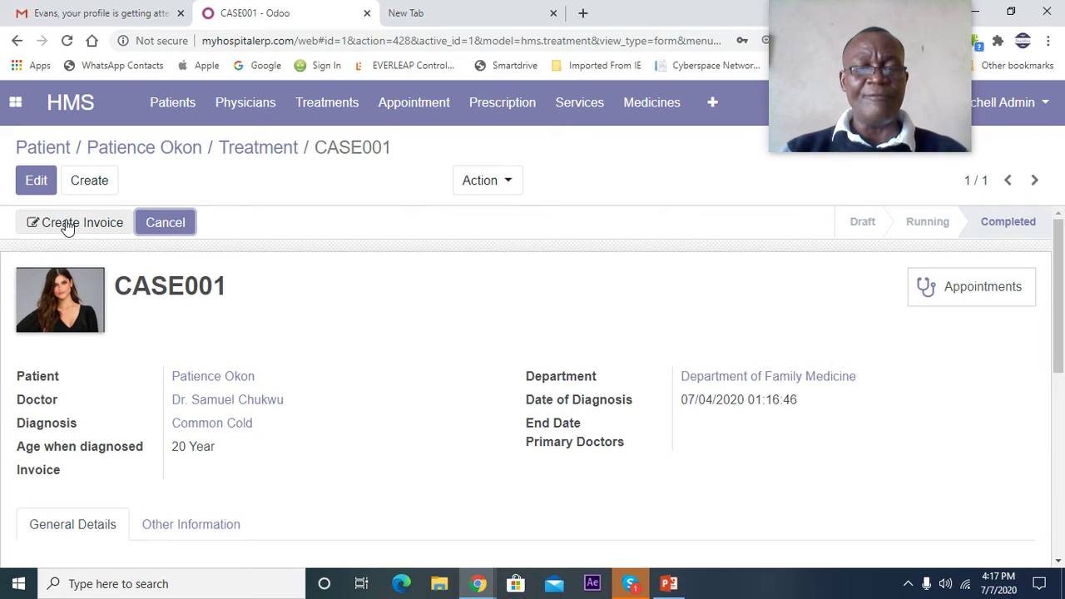
scroll(316, 352, "down", 2)
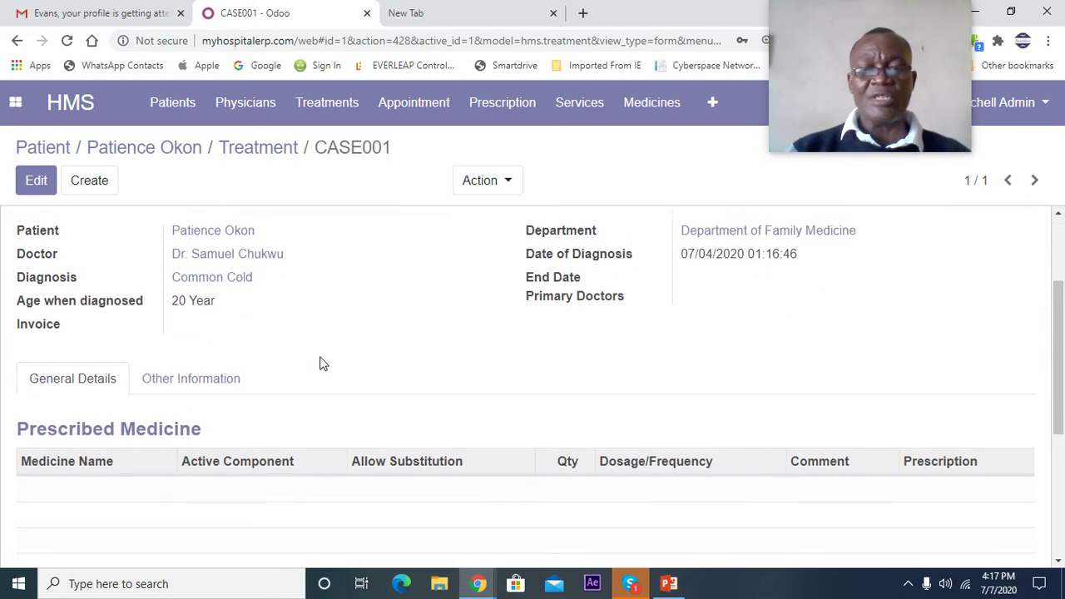
scroll(323, 364, "up", 2)
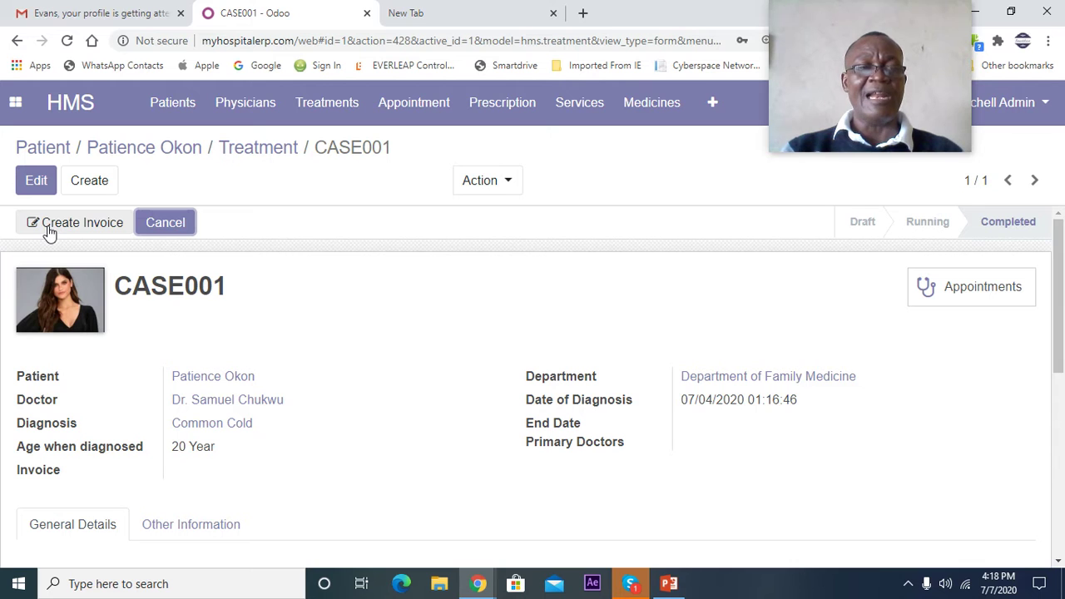
left_click(54, 152)
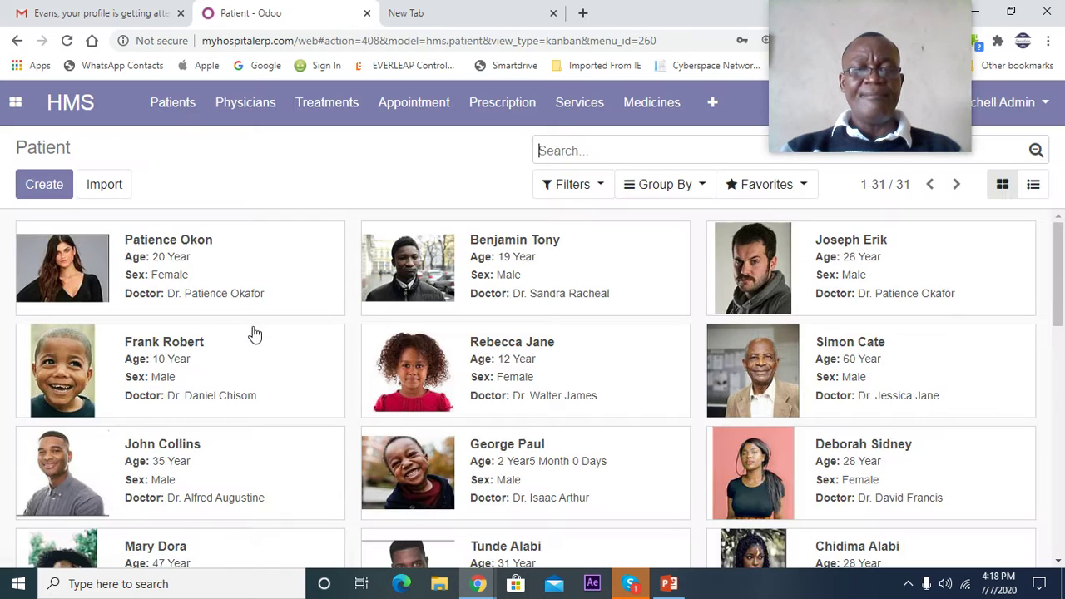
- Open cardiologist DR001 from the Physicians list and scroll through its address, phone and email
scroll(250, 336, "down", 2)
scroll(209, 266, "up", 2)
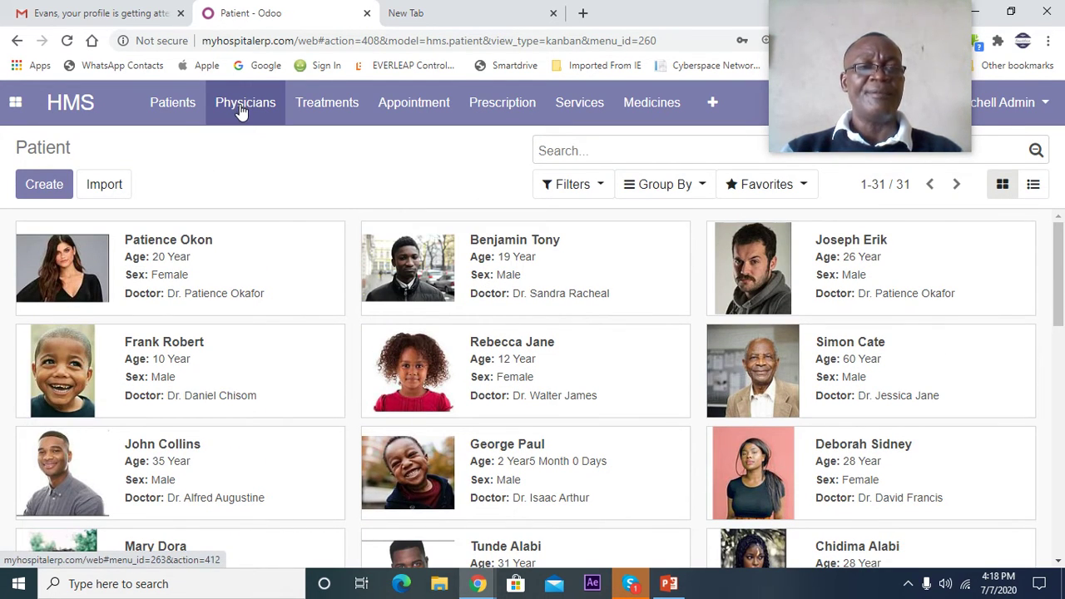
left_click(241, 111)
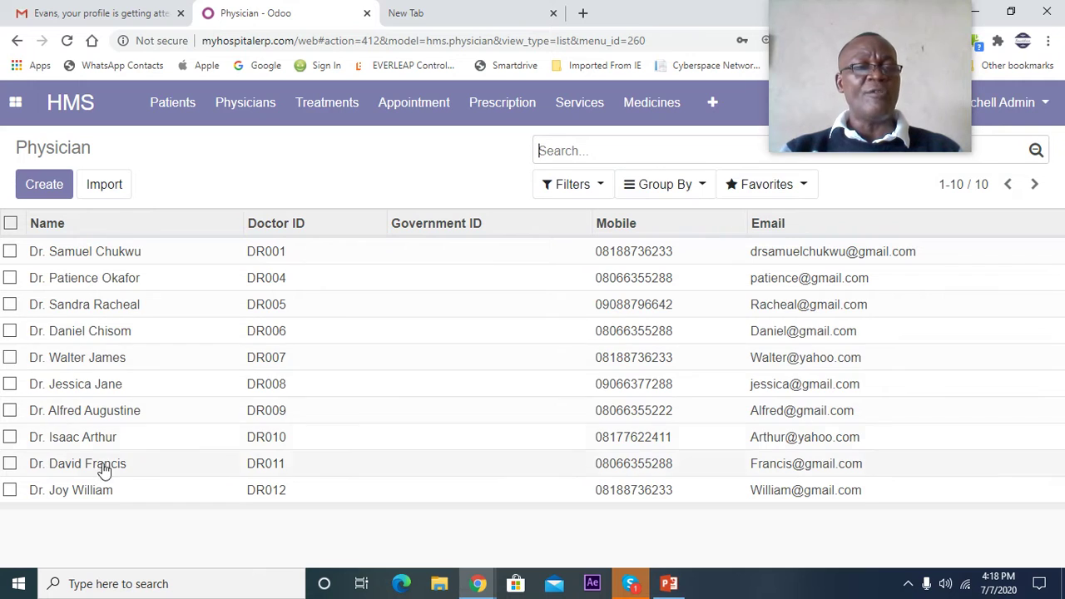
left_click(96, 261)
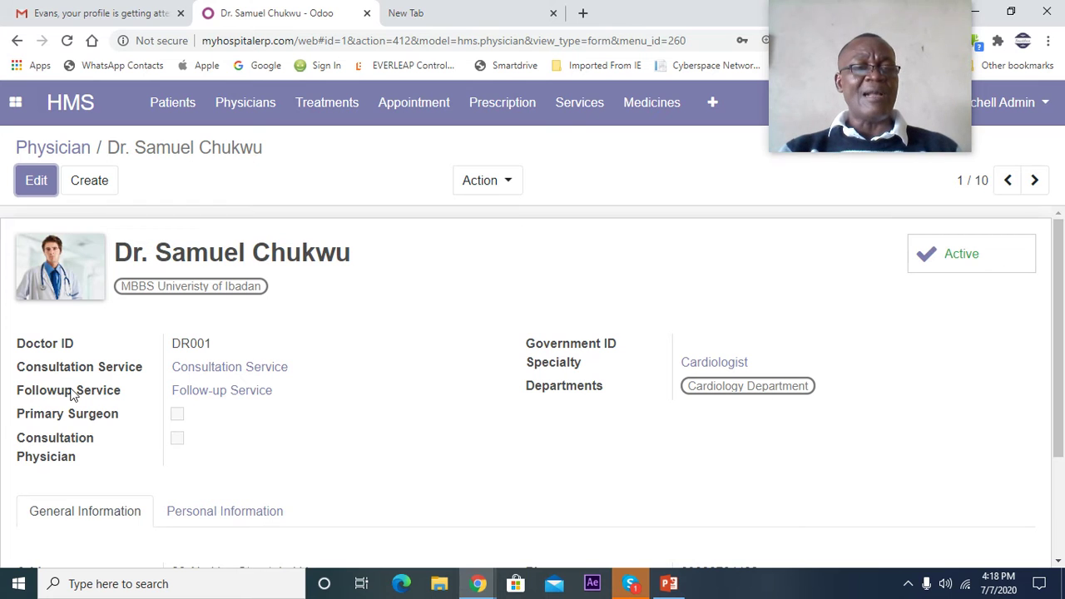
scroll(208, 417, "down", 1)
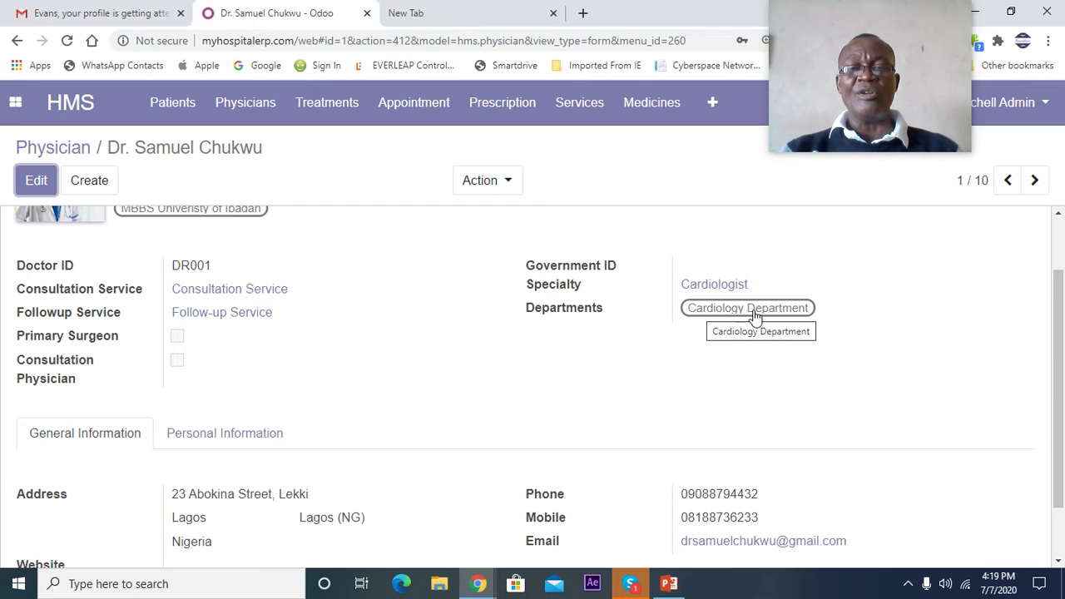
scroll(162, 321, "up", 1)
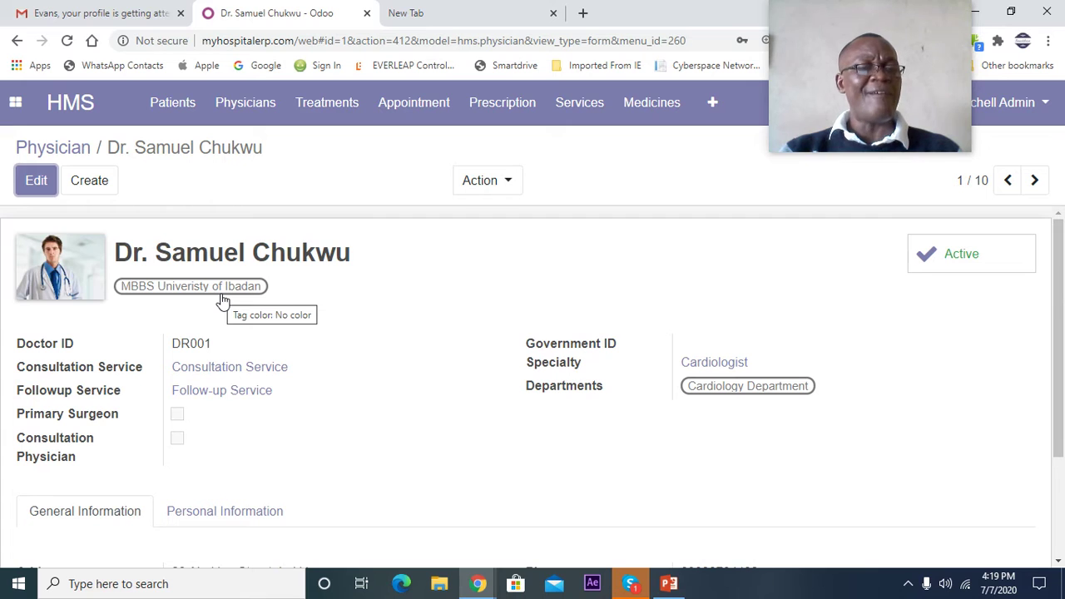
scroll(223, 300, "down", 1)
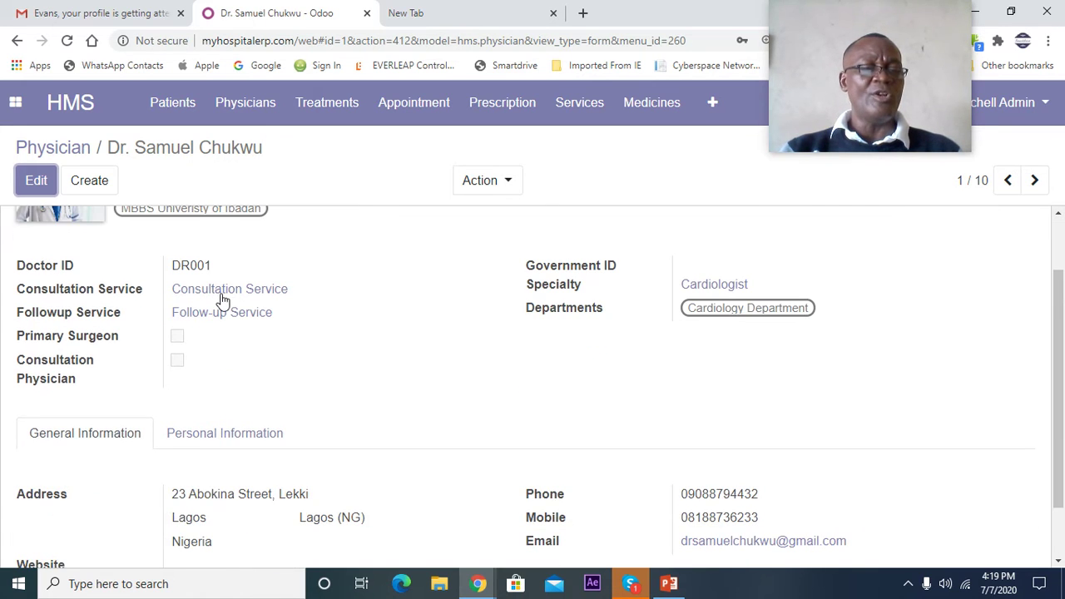
scroll(223, 300, "down", 1)
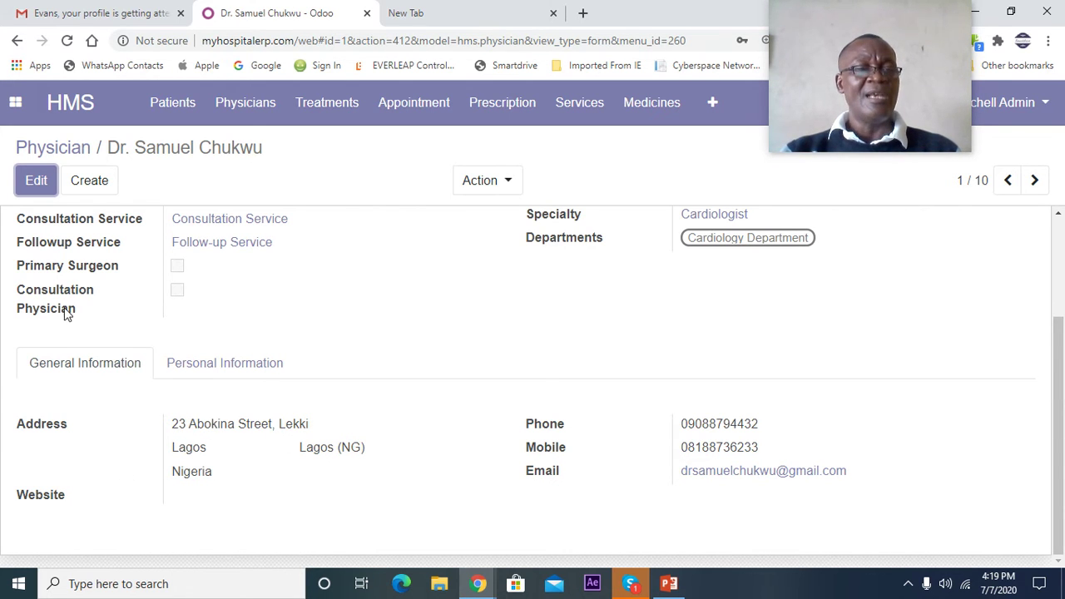
scroll(67, 309, "up", 2)
scroll(399, 381, "down", 2)
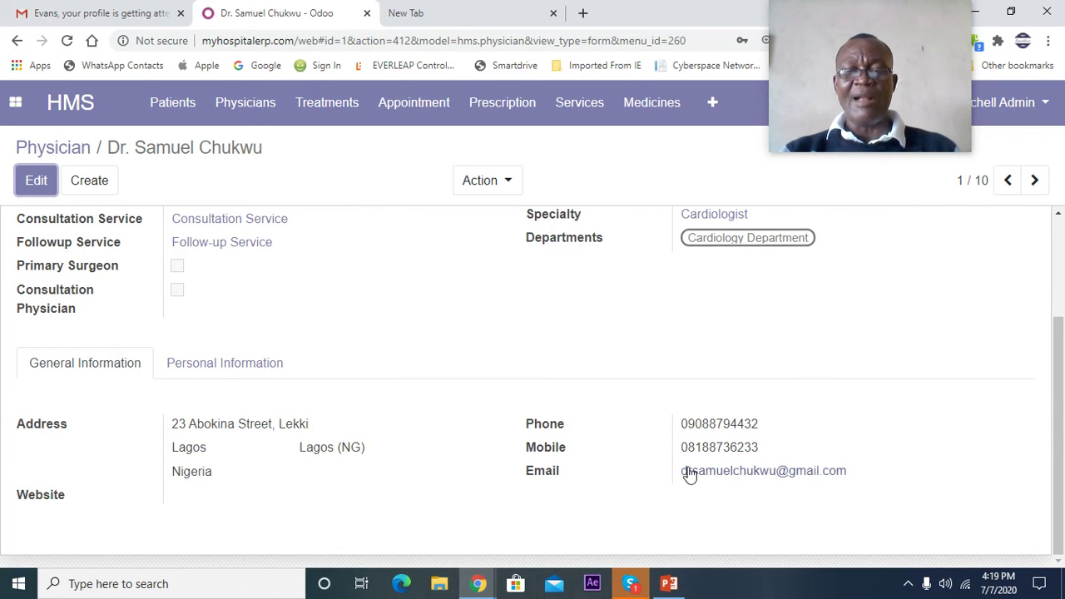
scroll(729, 469, "up", 1)
scroll(729, 469, "up", 2)
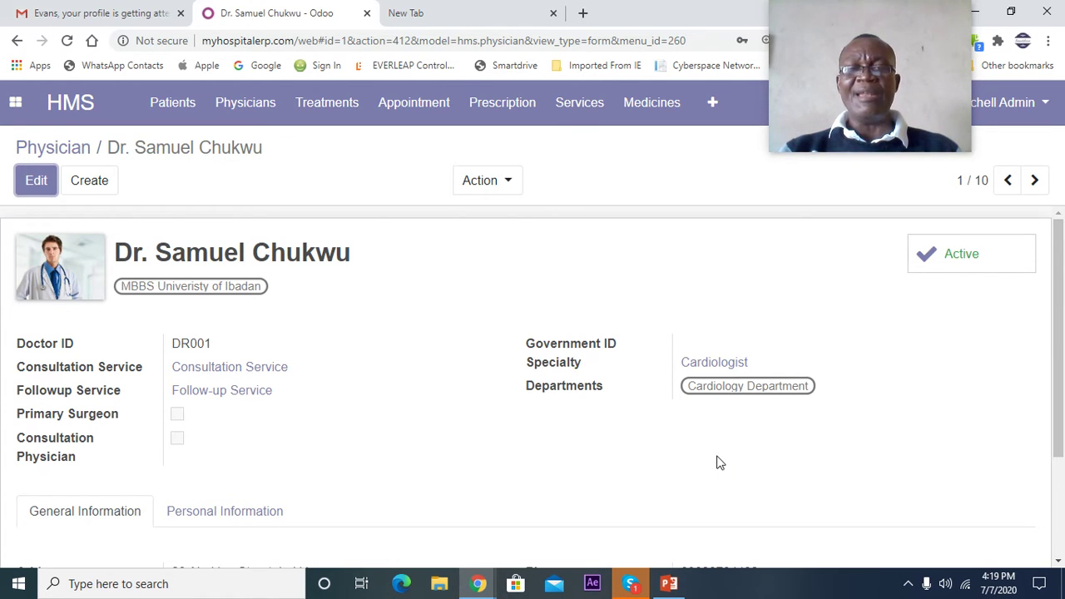
- Open allergist DR005's record, scroll its details, and go back to the Physician list
left_click(50, 150)
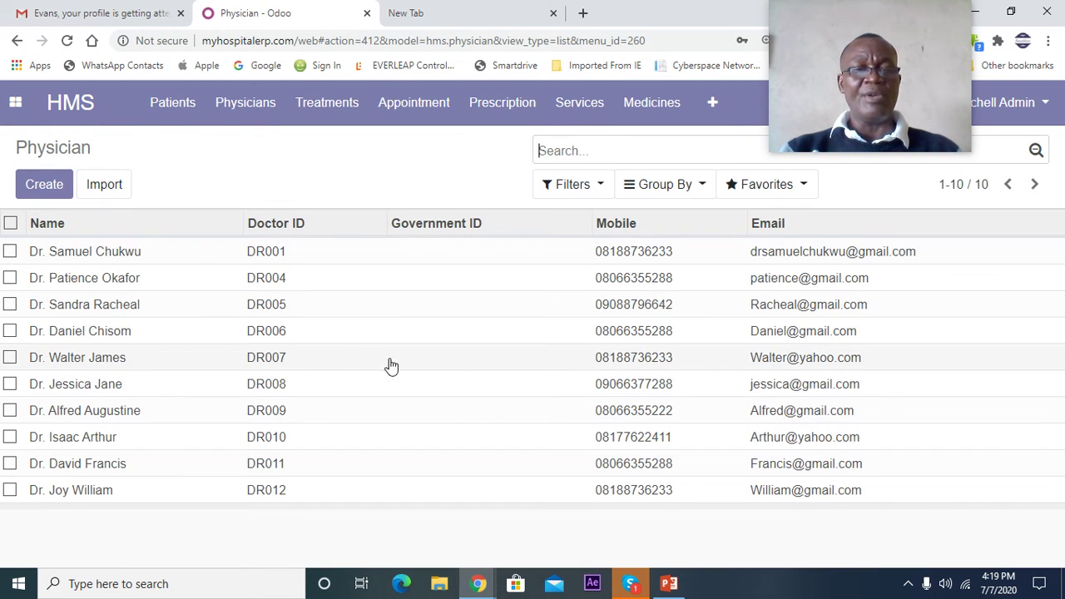
left_click(84, 314)
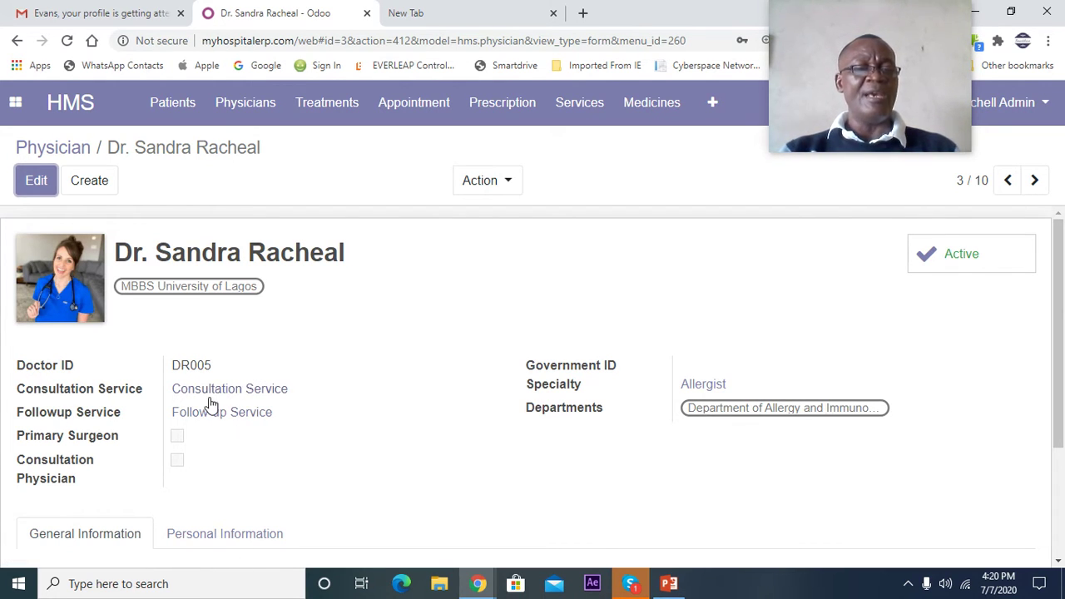
scroll(212, 401, "down", 2)
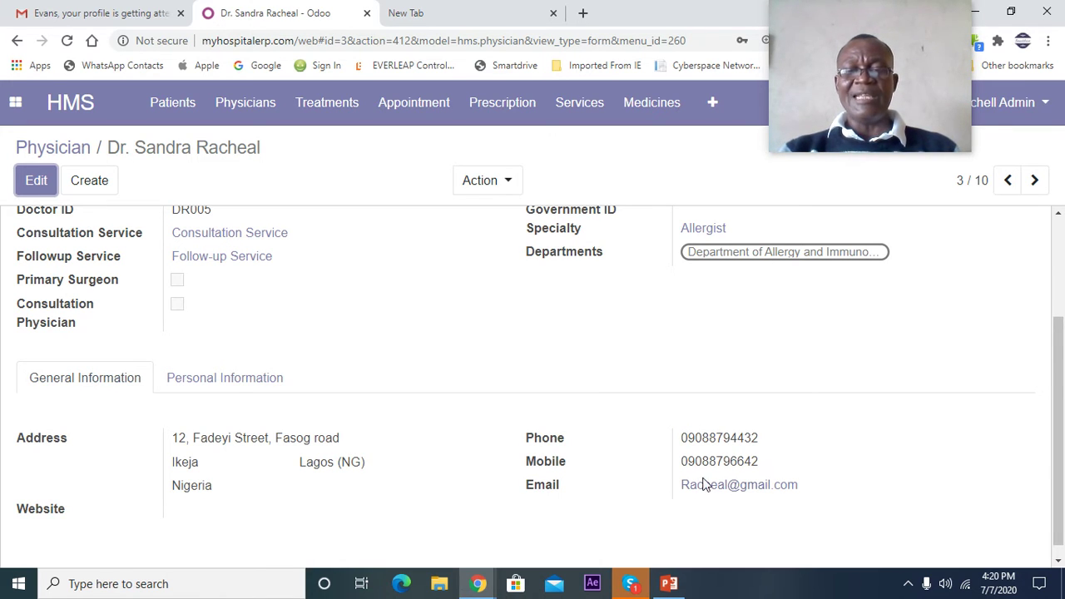
scroll(690, 503, "up", 2)
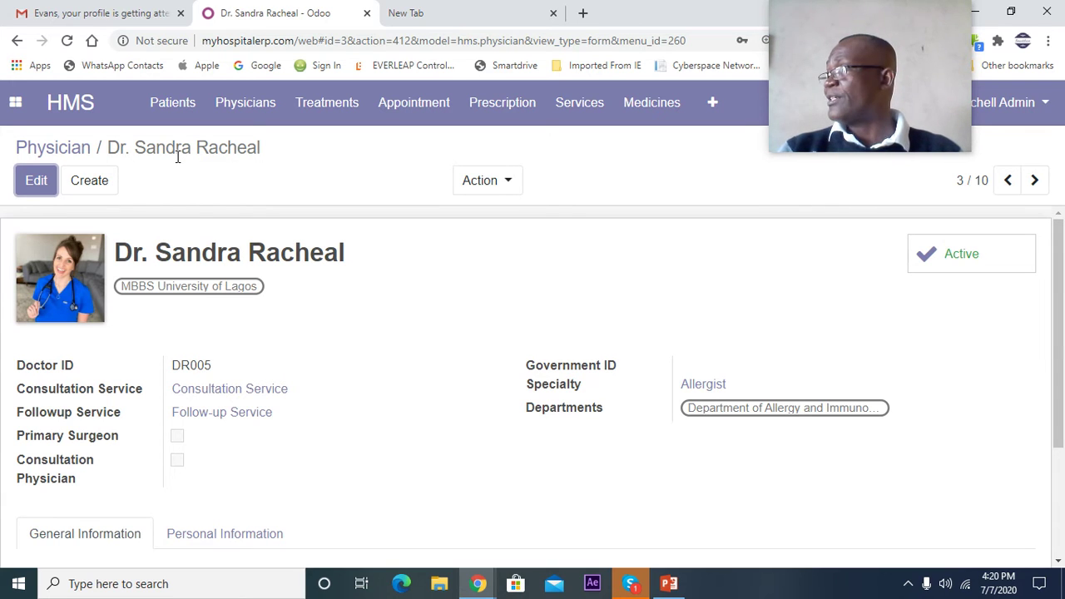
left_click(70, 151)
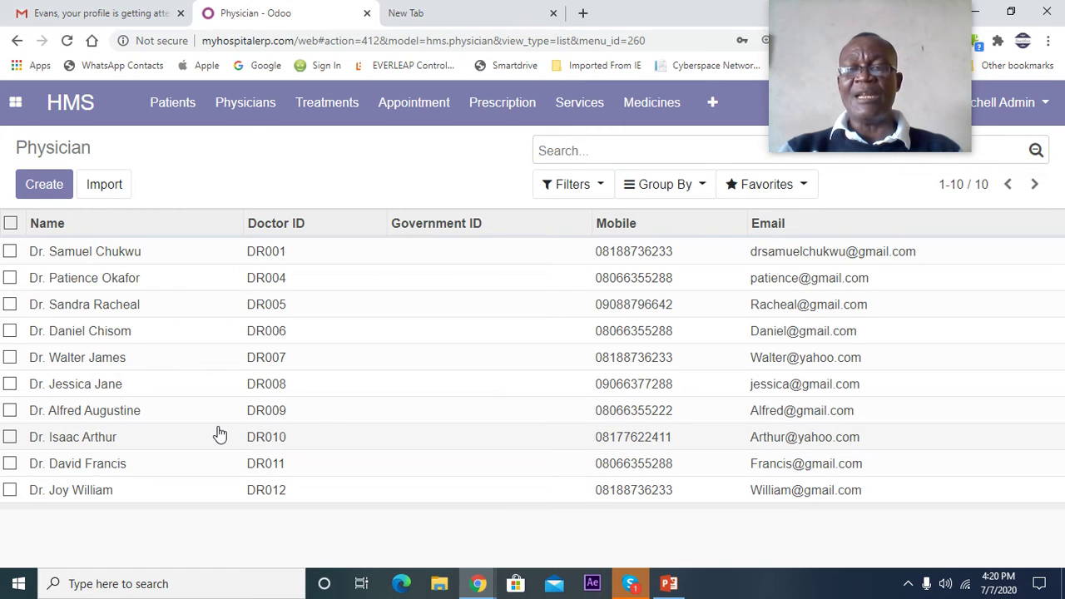
- Open Common Cold treatment CASE001 and scroll to its empty Prescribed Medicine table
left_click(327, 118)
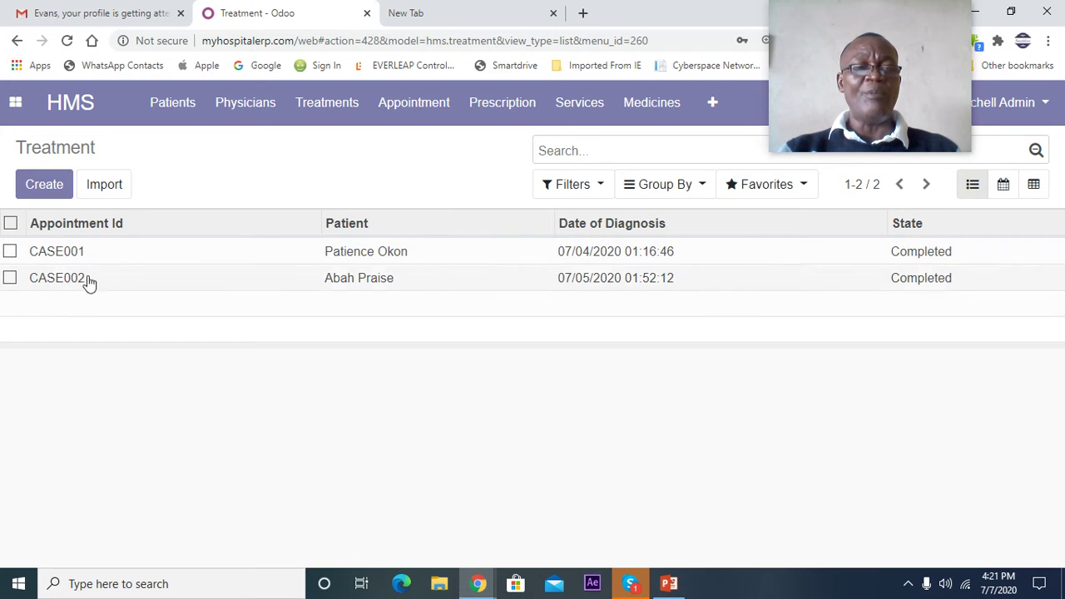
left_click(70, 260)
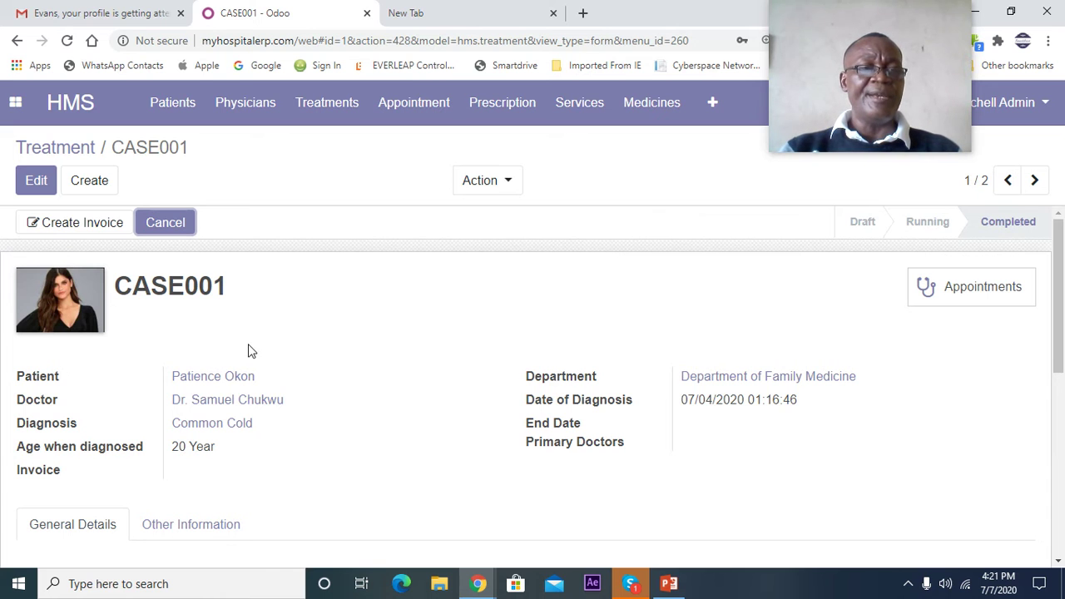
scroll(250, 350, "down", 2)
scroll(247, 349, "up", 1)
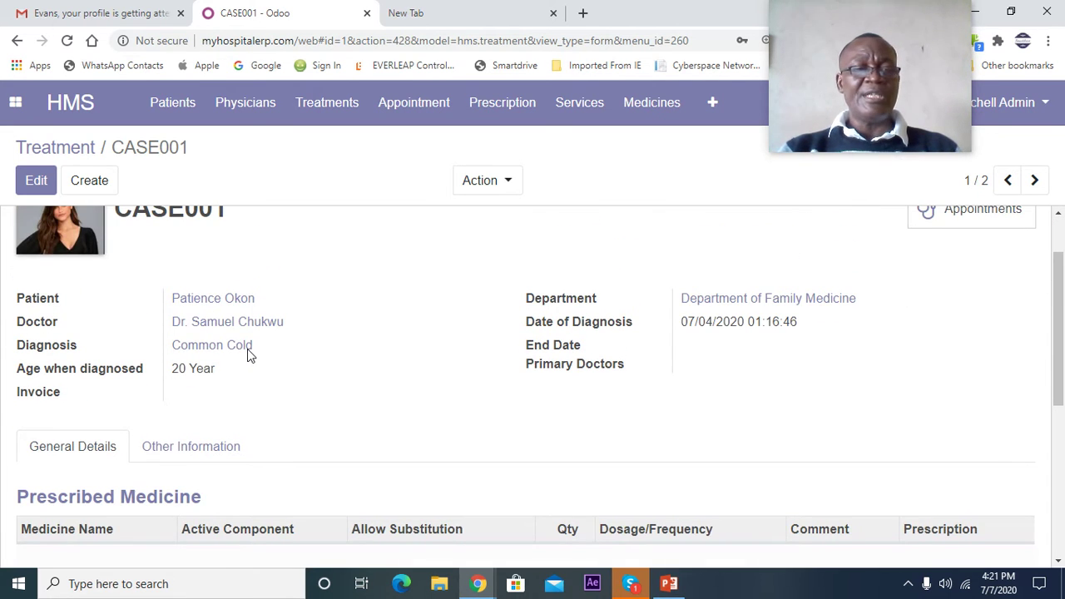
scroll(246, 356, "down", 2)
scroll(245, 356, "up", 3)
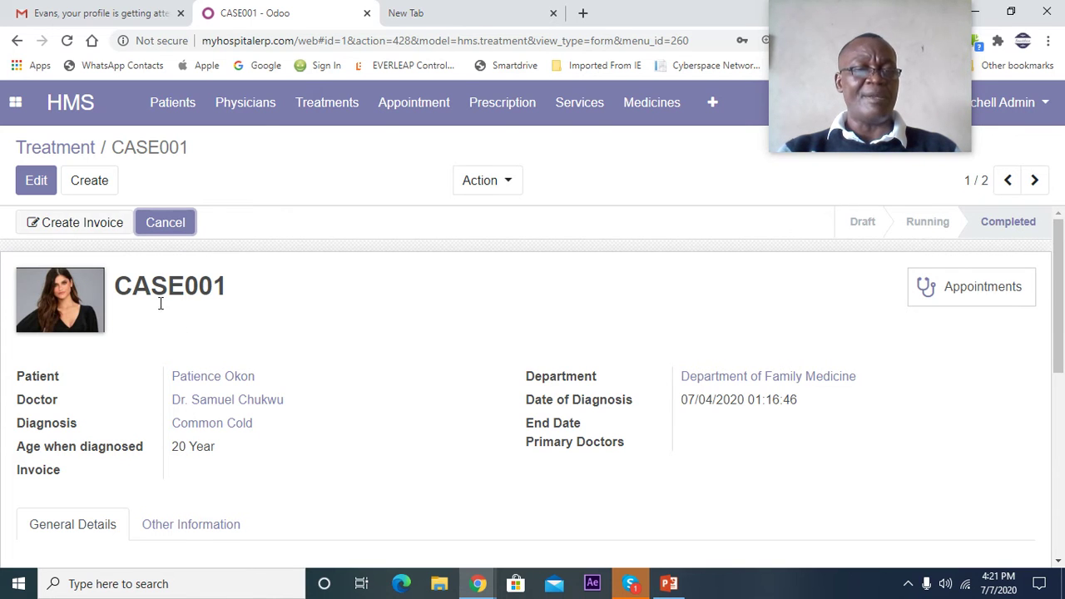
scroll(269, 352, "down", 2)
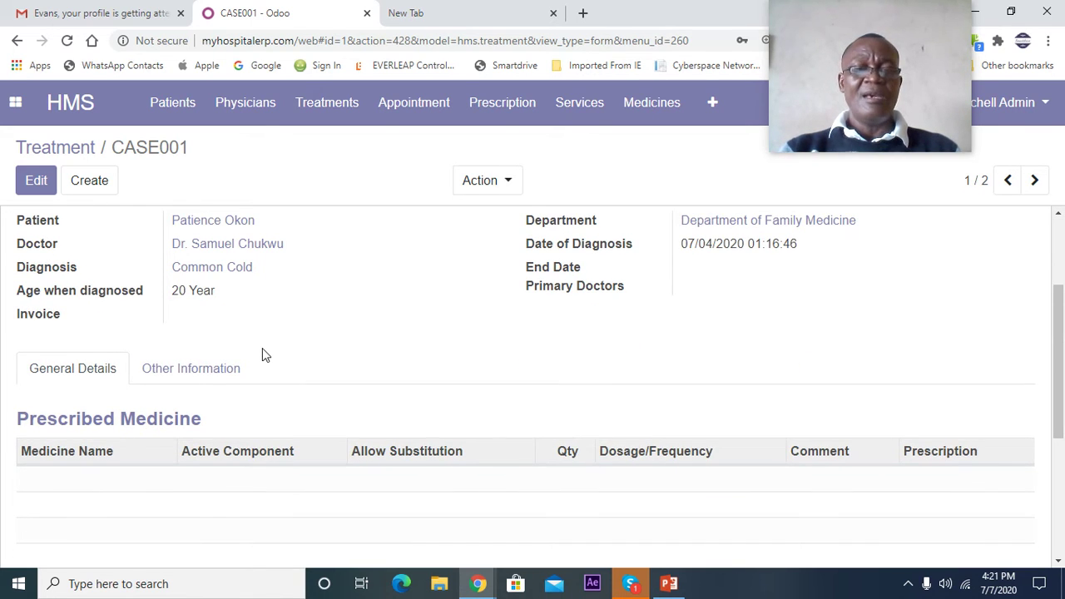
scroll(262, 350, "up", 1)
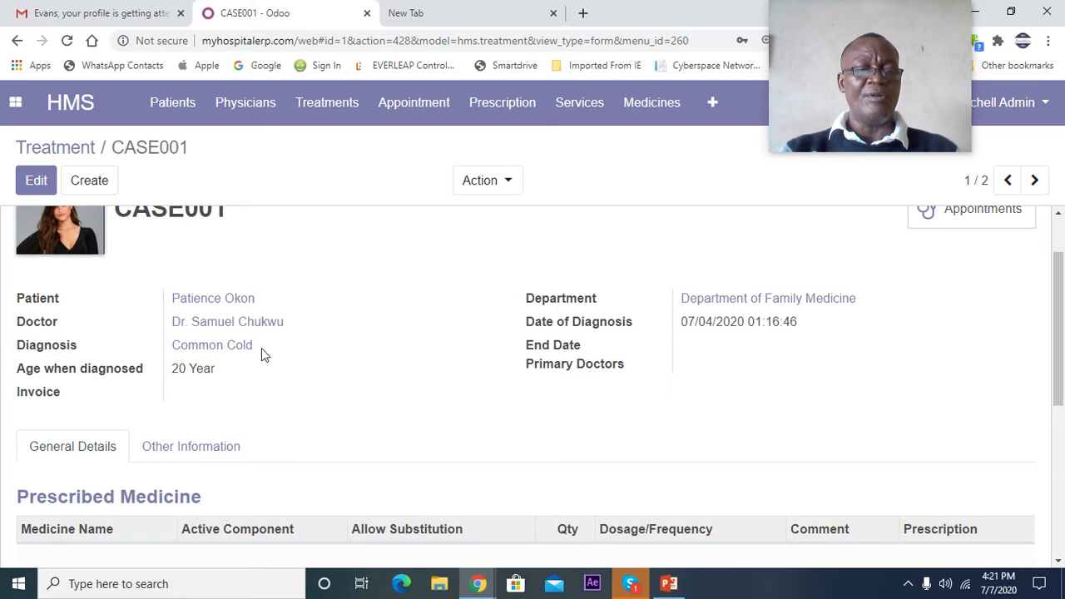
scroll(260, 354, "down", 2)
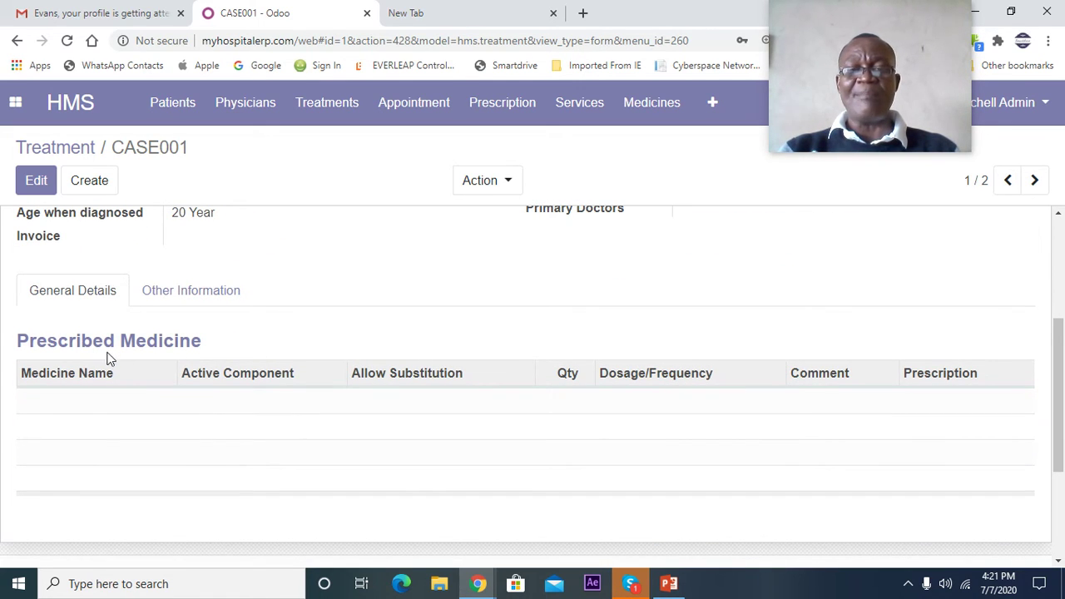
scroll(249, 437, "up", 1)
scroll(248, 434, "up", 2)
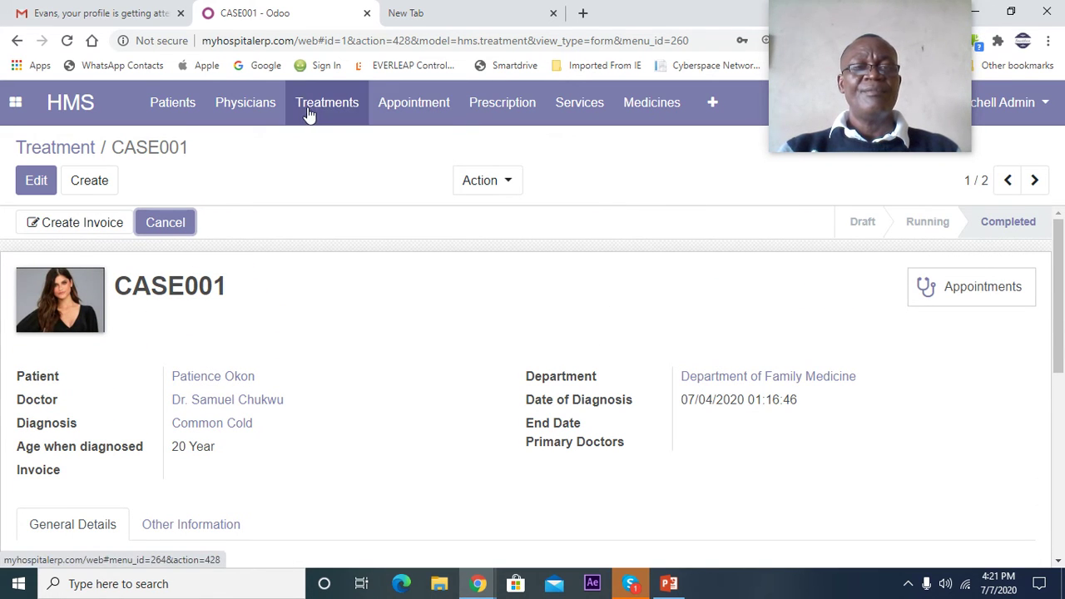
- Open Appointments and clear the Not Done and Today filters to list AP001–AP004
left_click(411, 108)
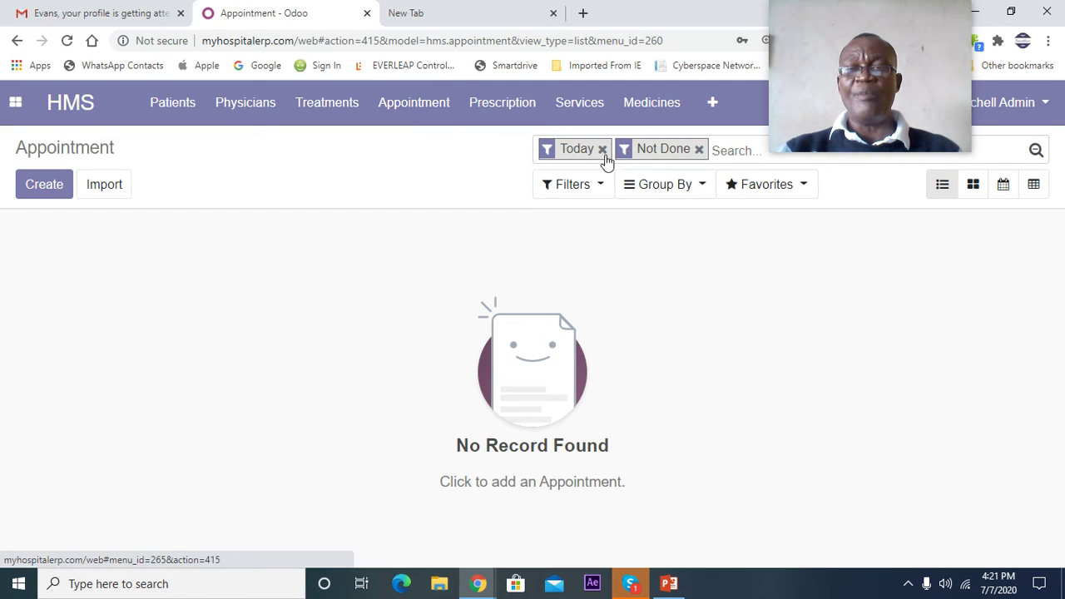
left_click(699, 150)
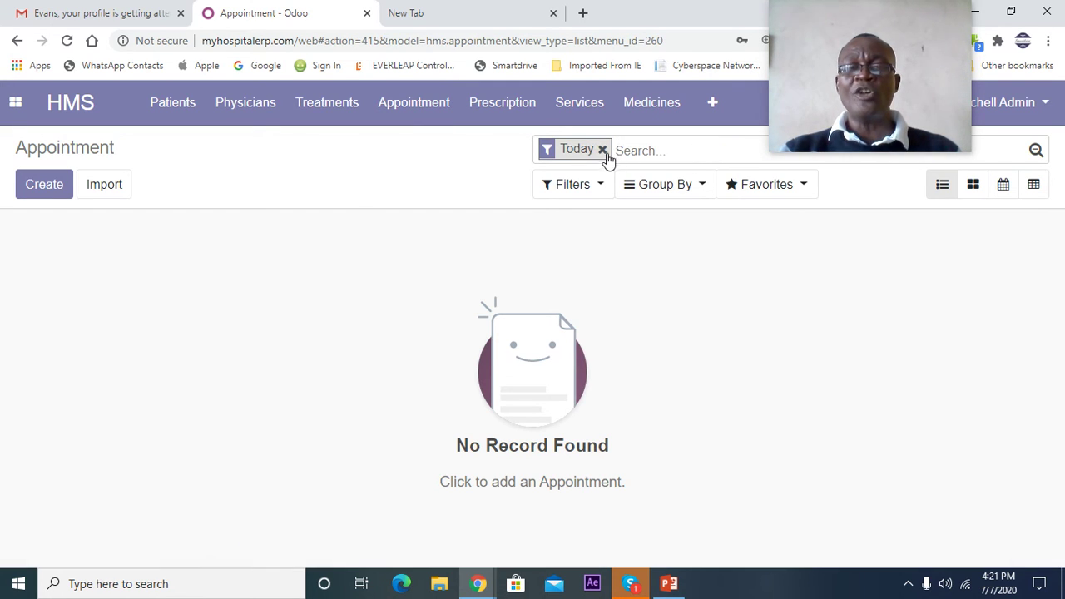
left_click(602, 151)
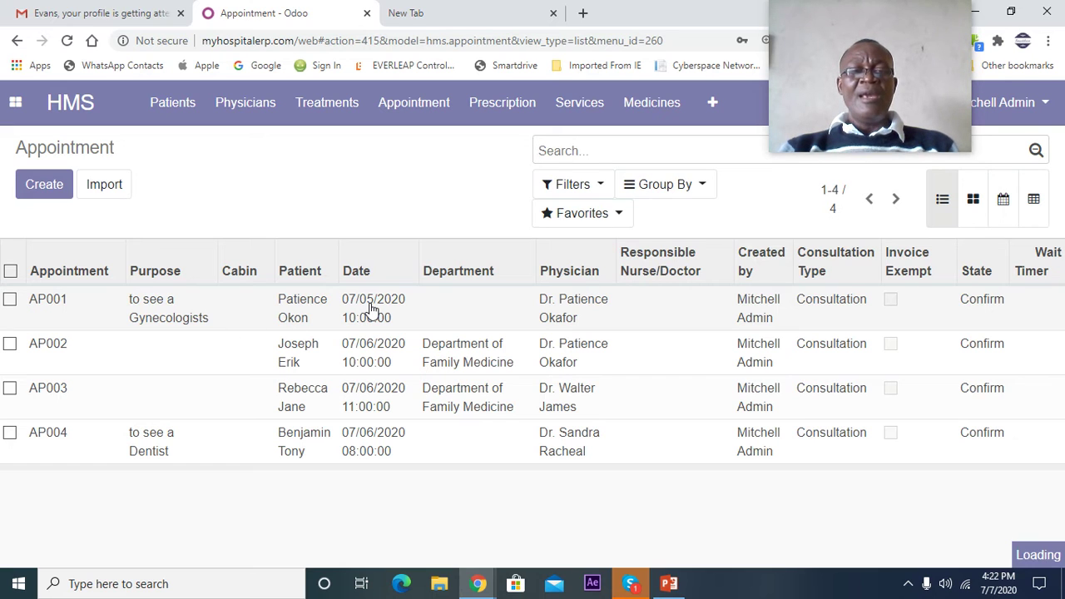
- Open appointment AP001, the gynecologist consultation, and choose Send by Email
left_click(372, 309)
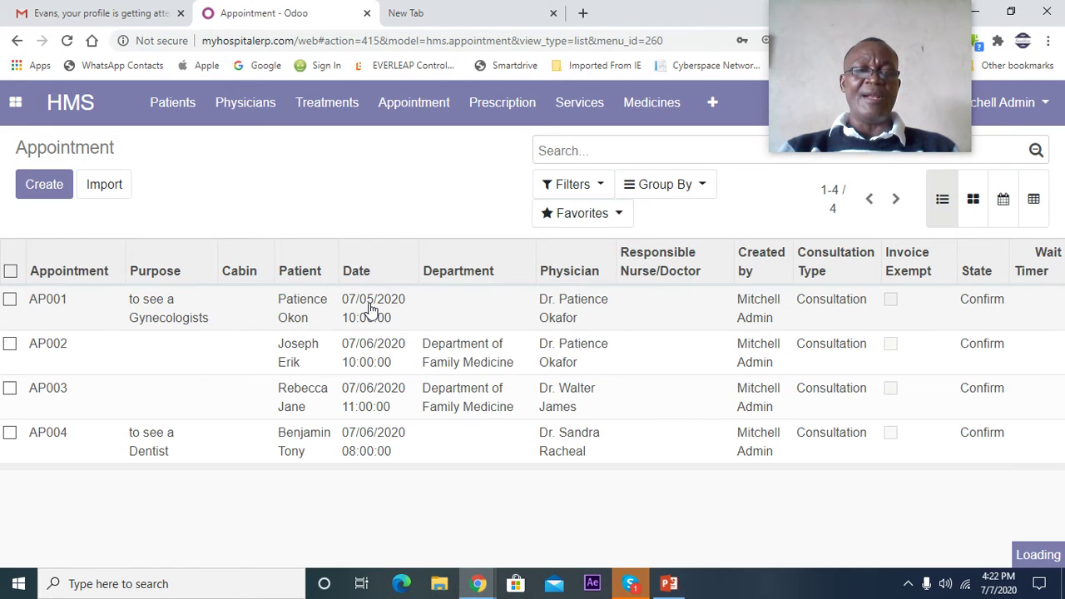
scroll(329, 344, "down", 3)
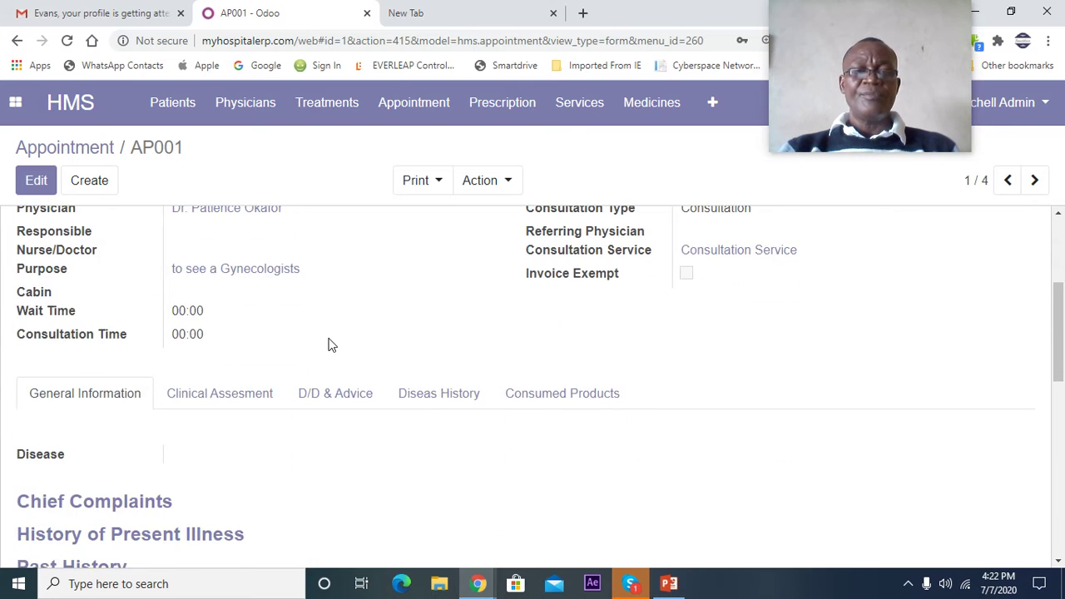
scroll(330, 343, "up", 2)
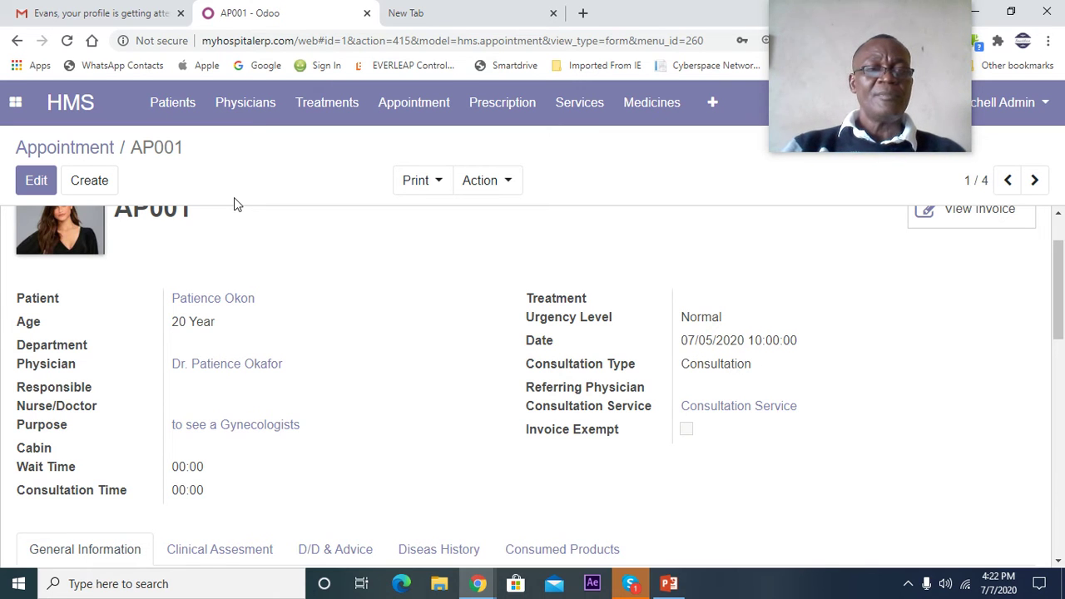
scroll(228, 216, "up", 2)
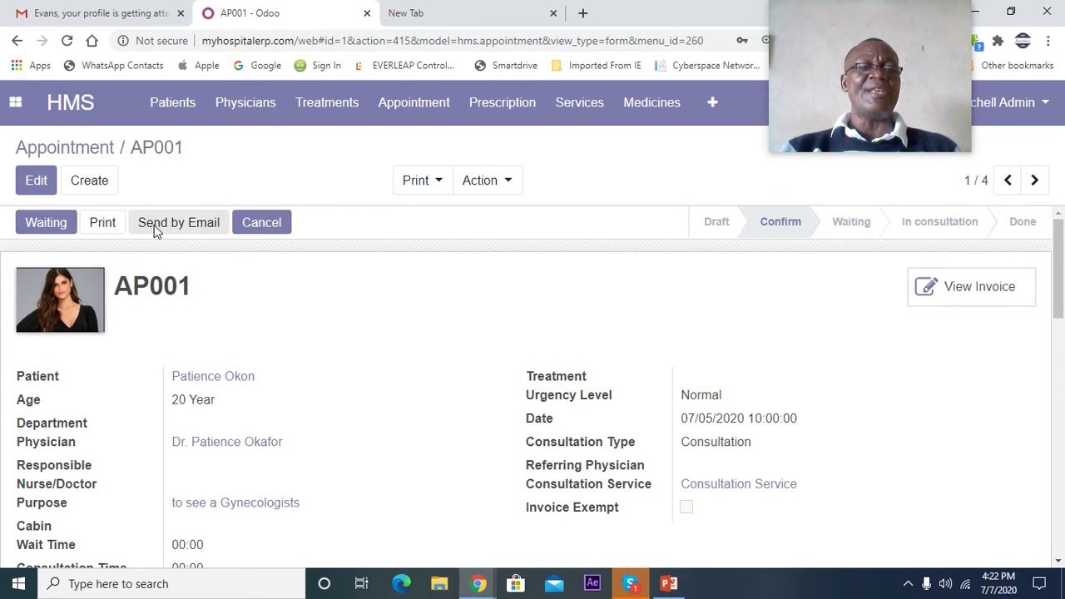
left_click(154, 231)
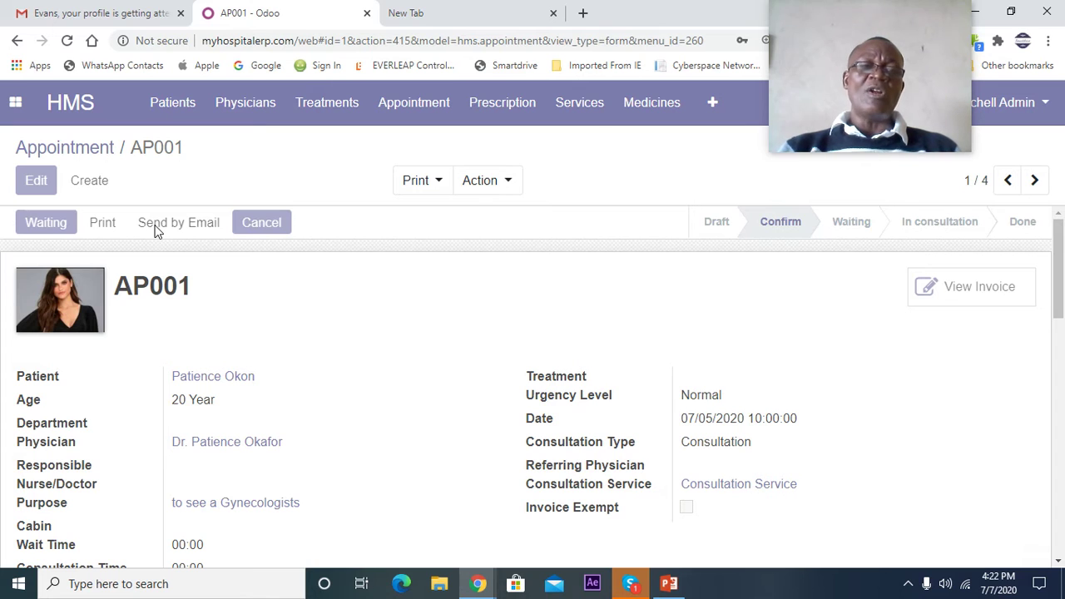
- Review the pre-filled 'Your Appointment Have been Scheduled' email listing AP001's details
left_click(178, 222)
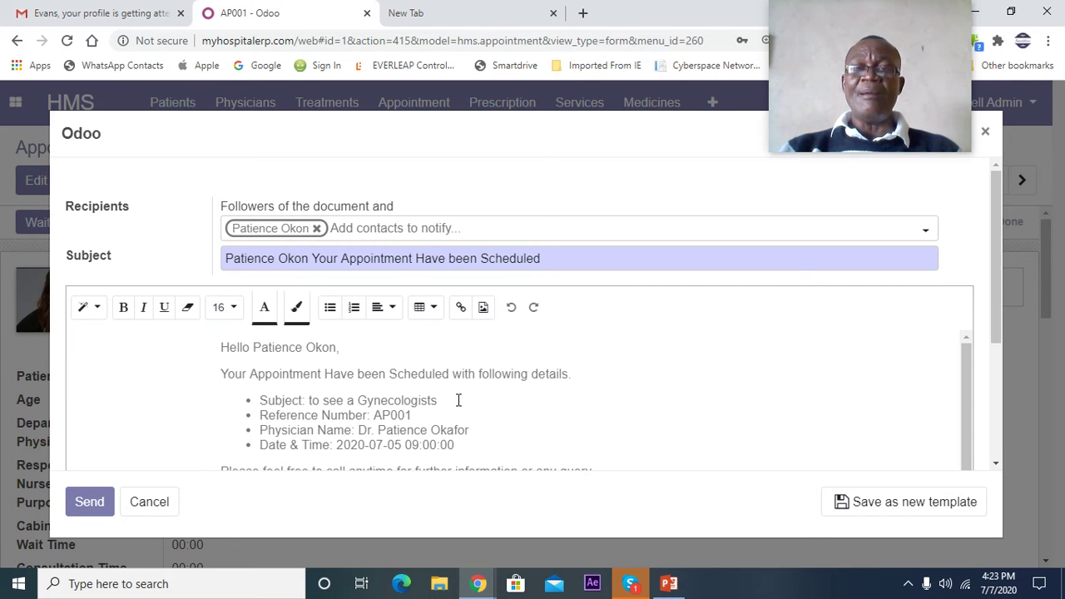
scroll(457, 400, "down", 1)
scroll(457, 402, "up", 1)
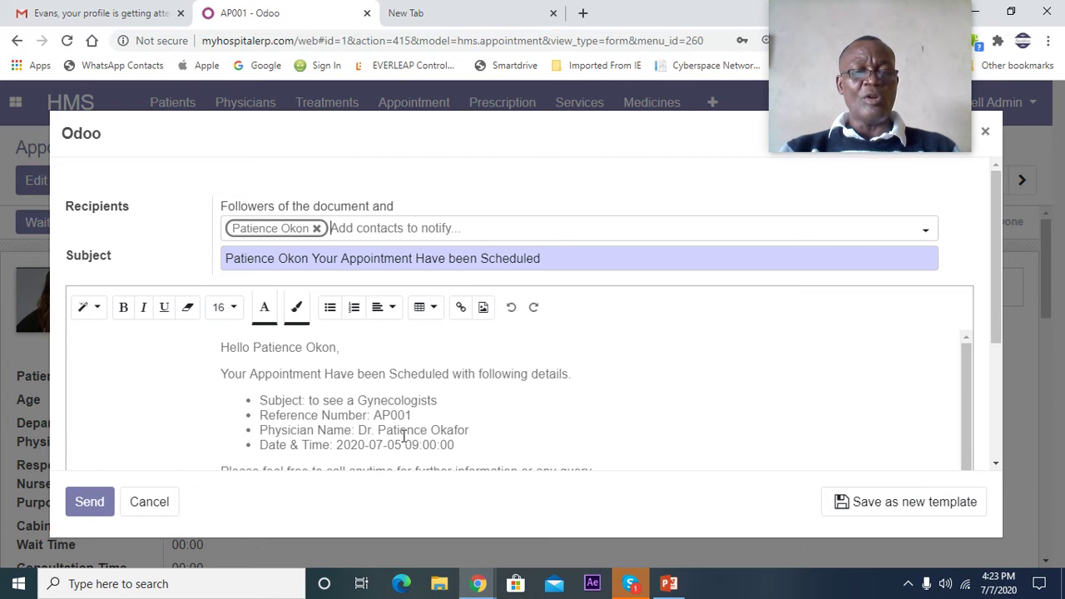
scroll(458, 435, "down", 1)
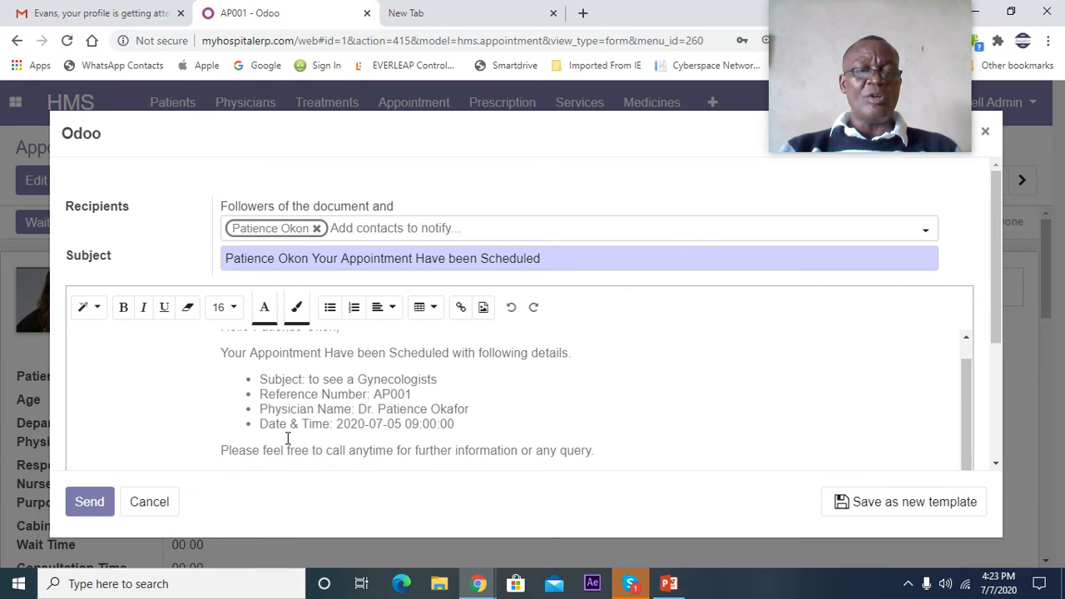
scroll(289, 437, "up", 1)
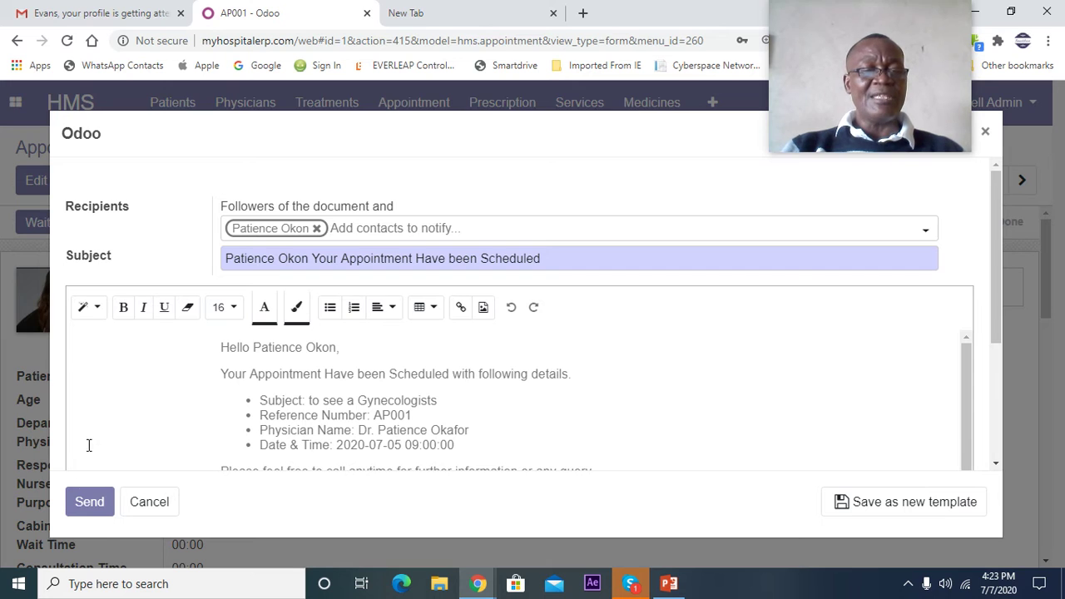
- Cancel the email and print AP001 to Appointment (4).pdf
left_click(149, 502)
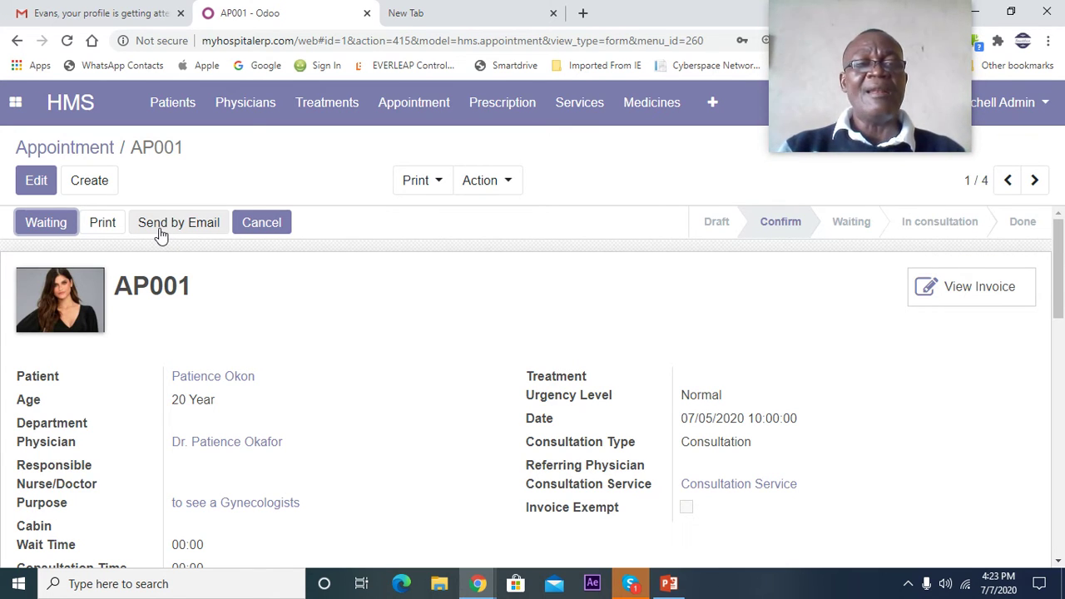
left_click(99, 223)
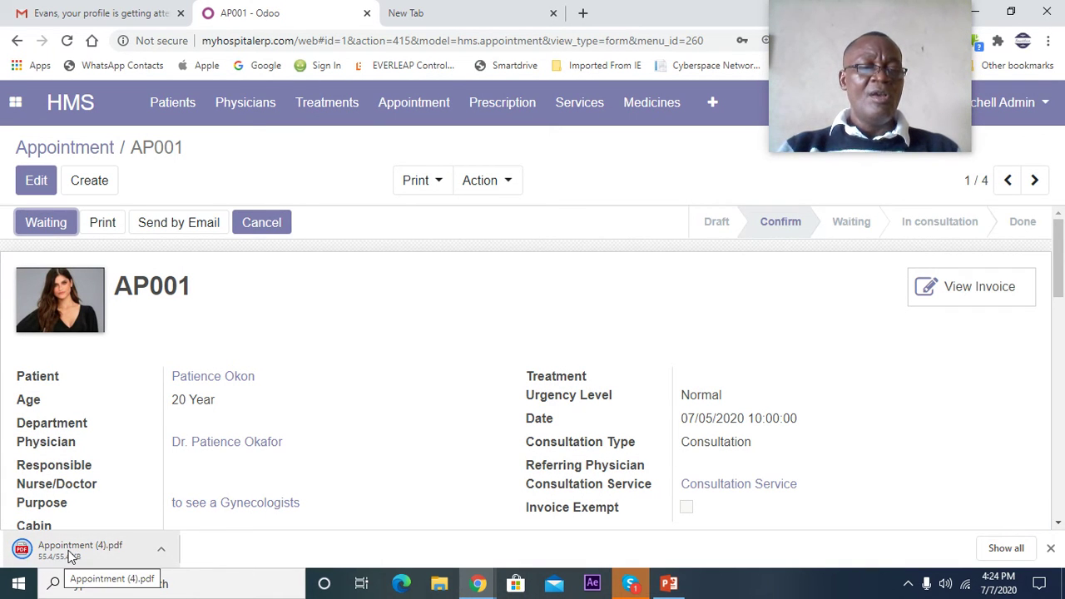
left_click(68, 550)
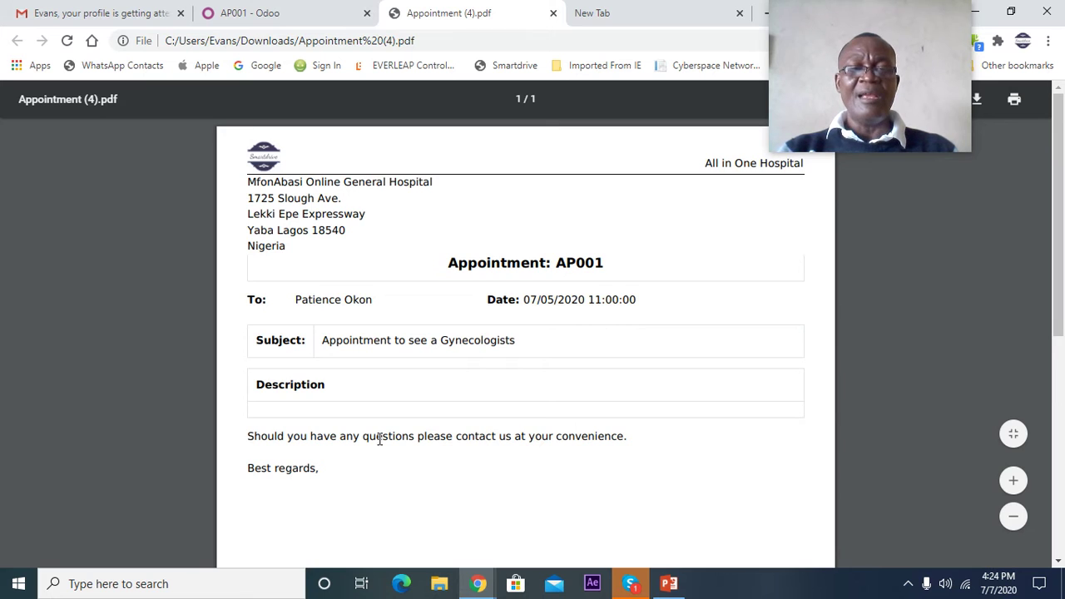
scroll(376, 441, "down", 3)
scroll(376, 450, "down", 5)
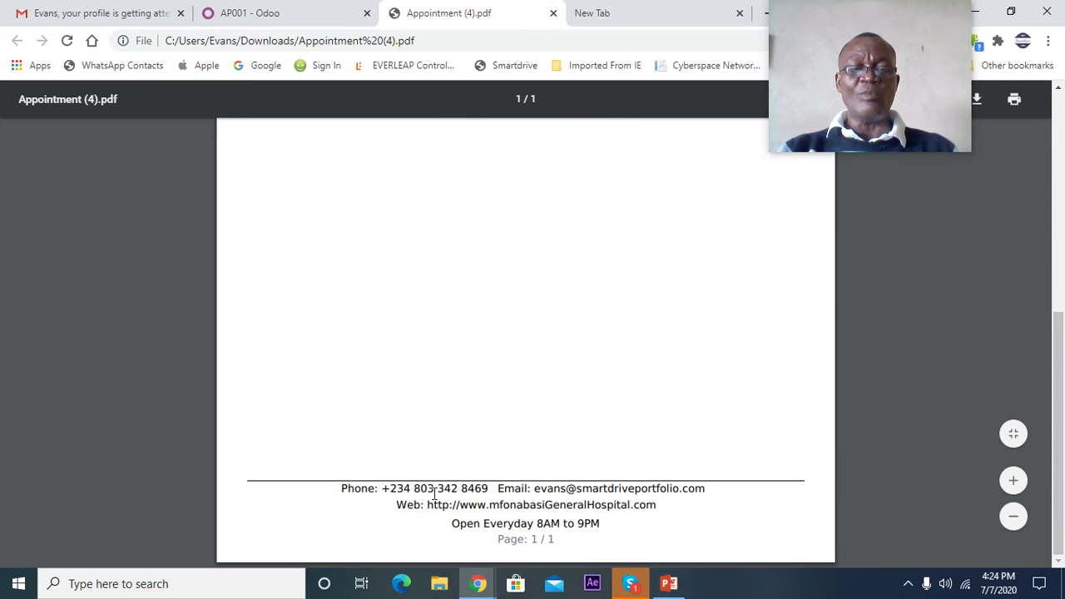
scroll(560, 522, "up", 8)
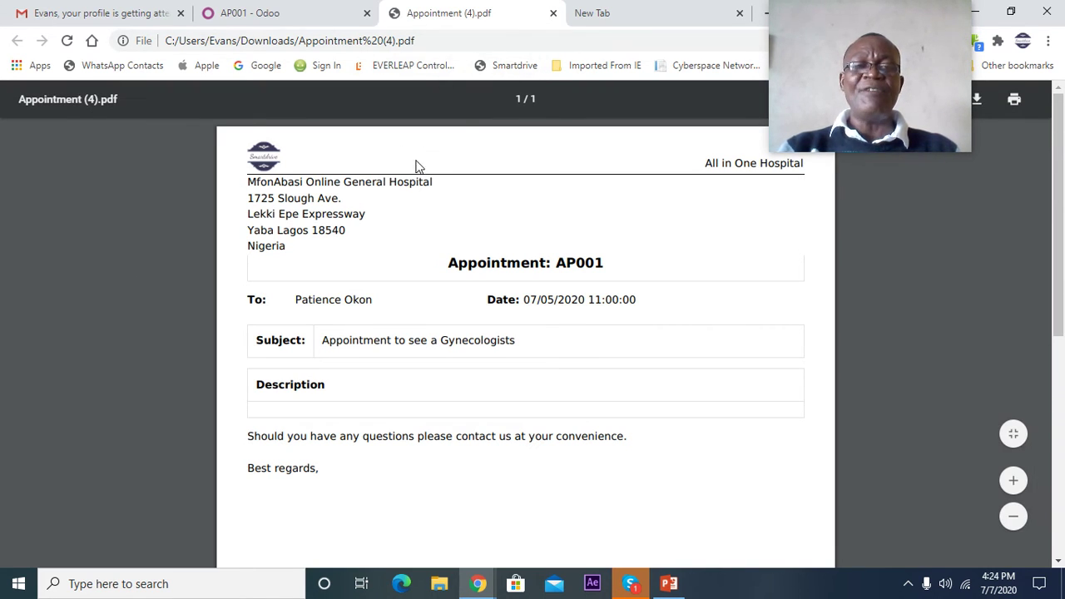
scroll(362, 241, "down", 5)
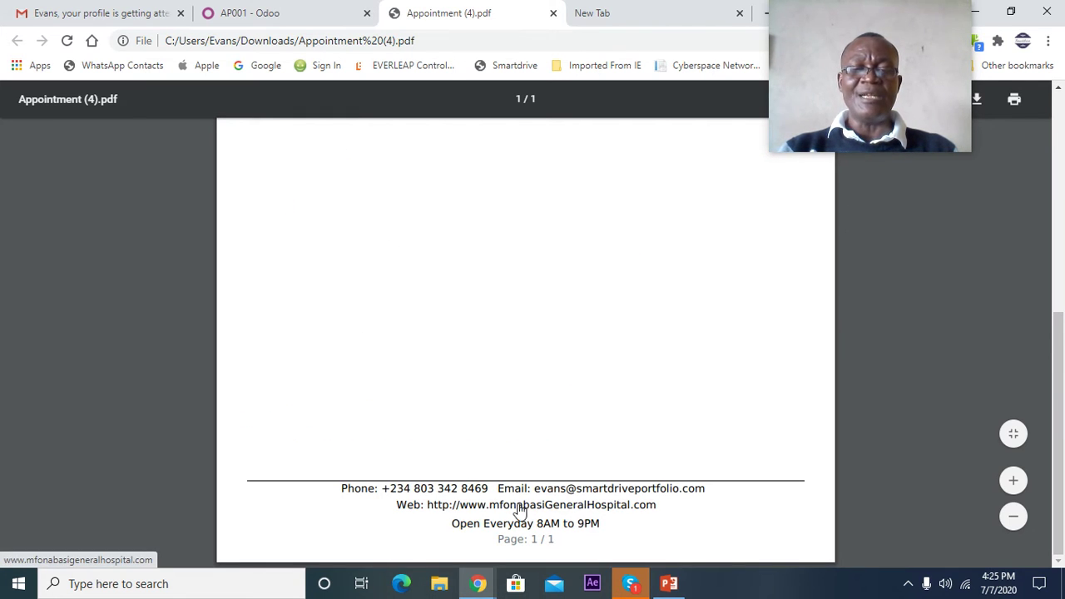
scroll(512, 499, "up", 5)
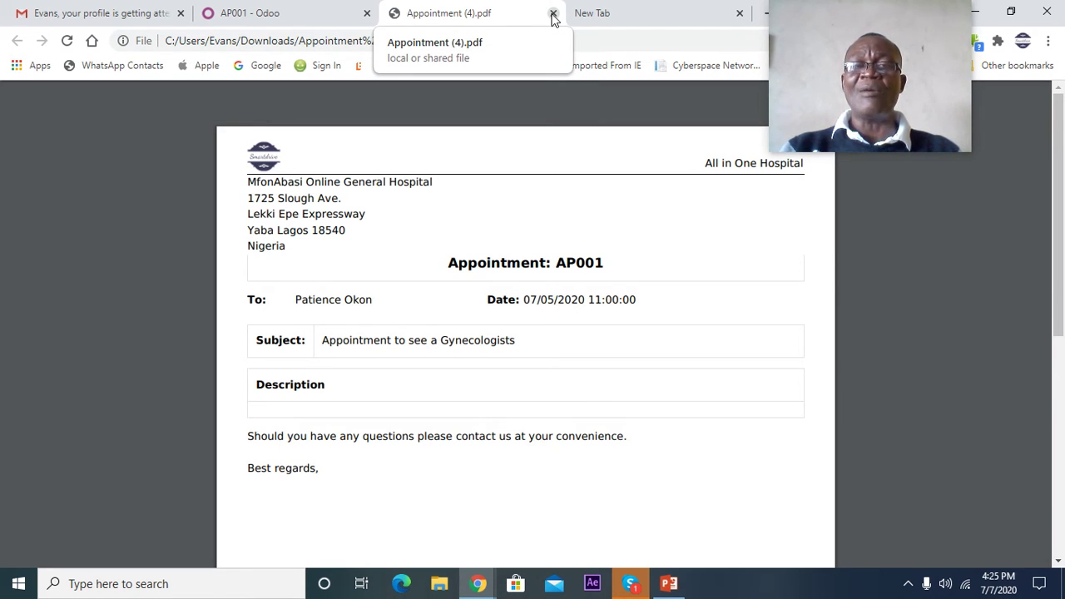
- Close the AP001 PDF and go to the Prescription order list
left_click(554, 15)
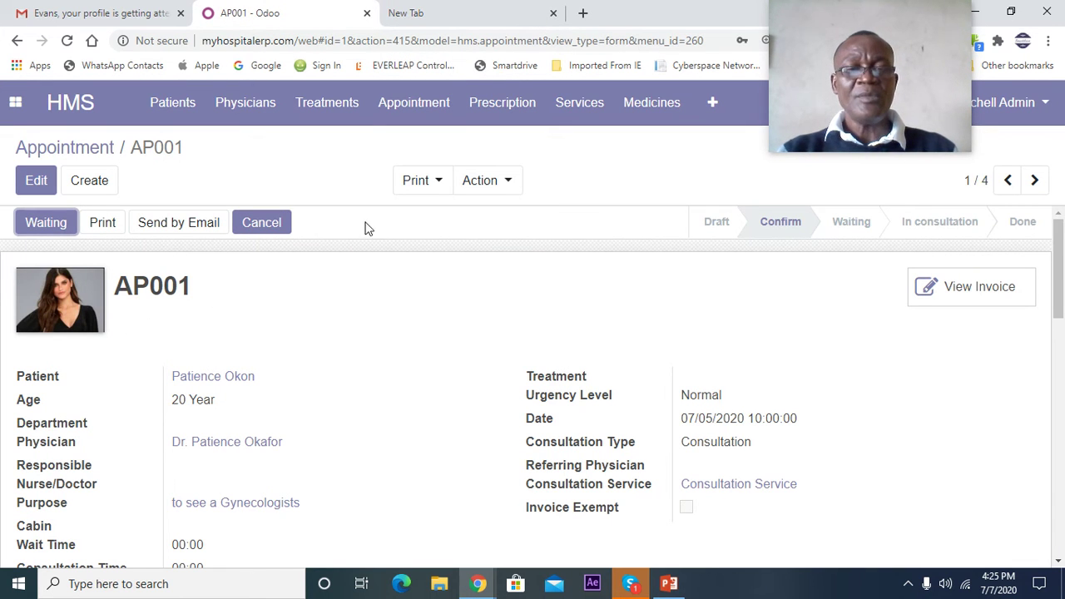
scroll(385, 271, "down", 2)
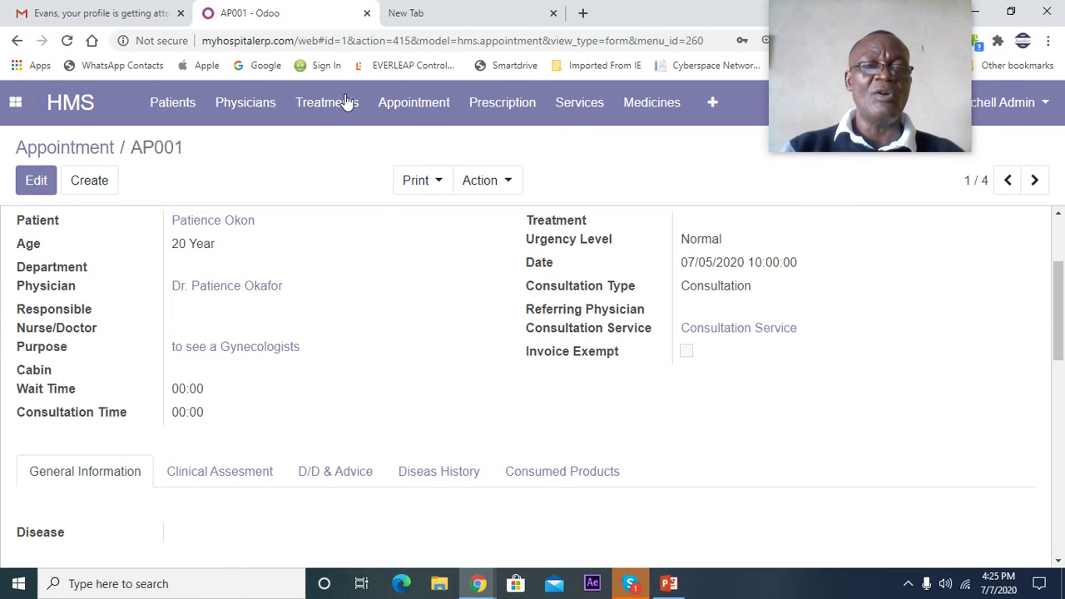
left_click(505, 106)
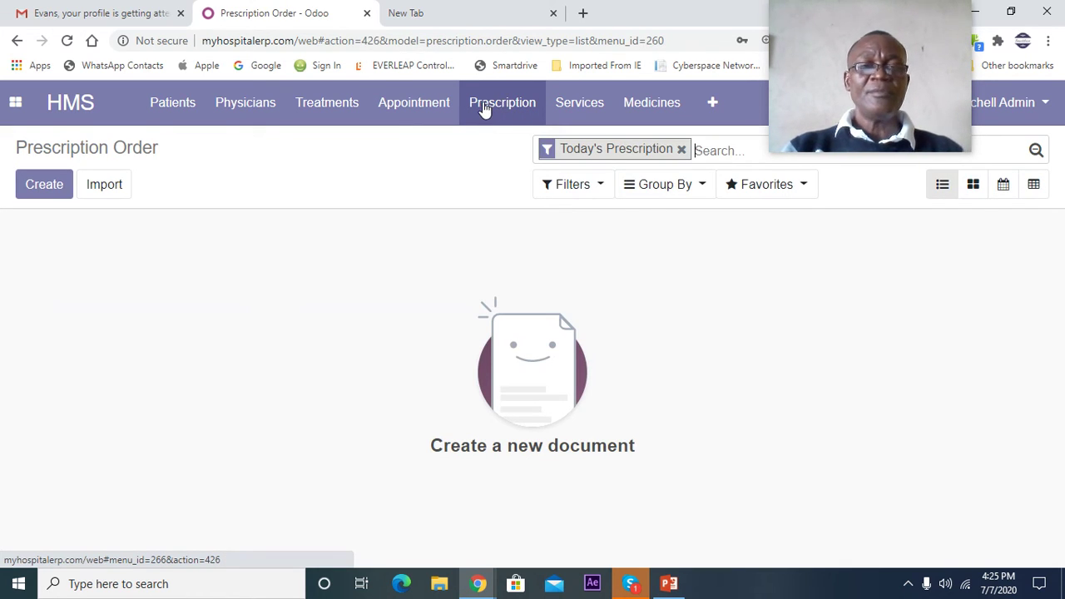
- Clear the Today's Prescription filter and open PRO001 for Panadol Advance 500mg Tablets
left_click(682, 151)
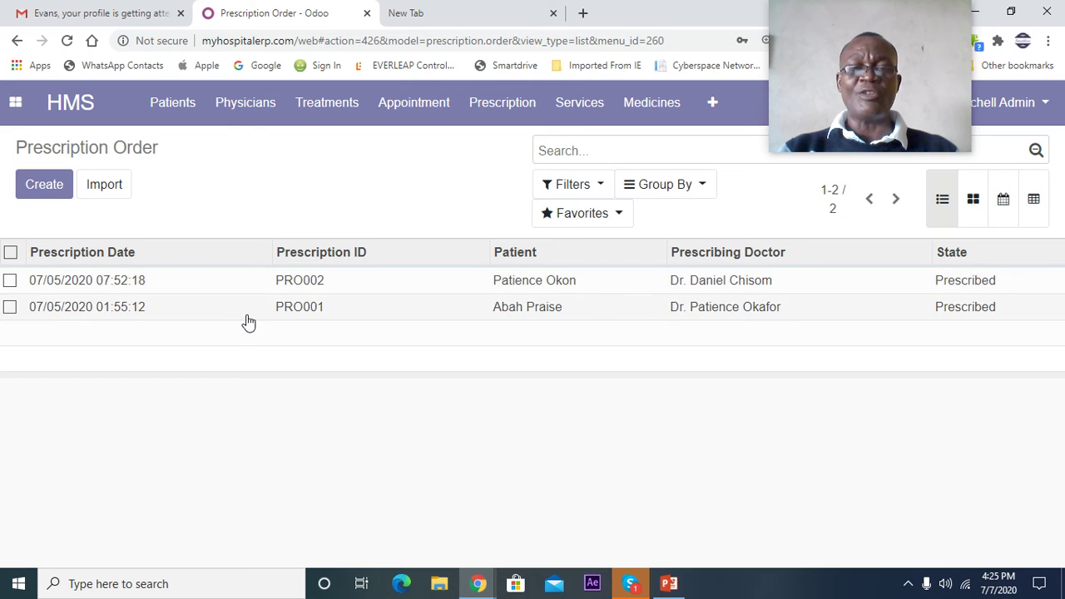
left_click(299, 310)
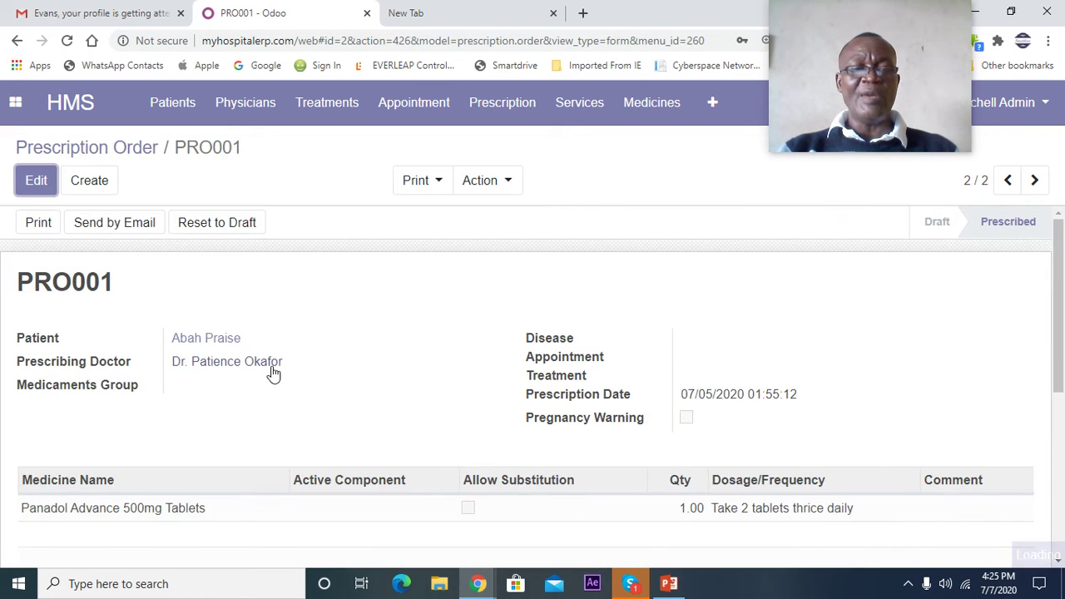
scroll(271, 374, "down", 3)
scroll(89, 351, "up", 1)
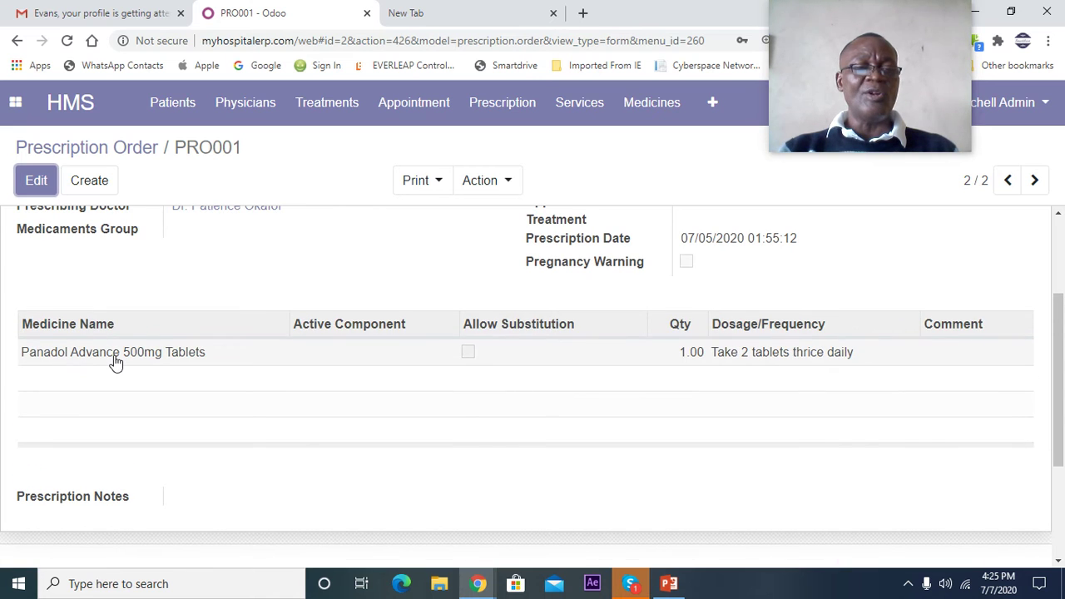
scroll(183, 357, "up", 2)
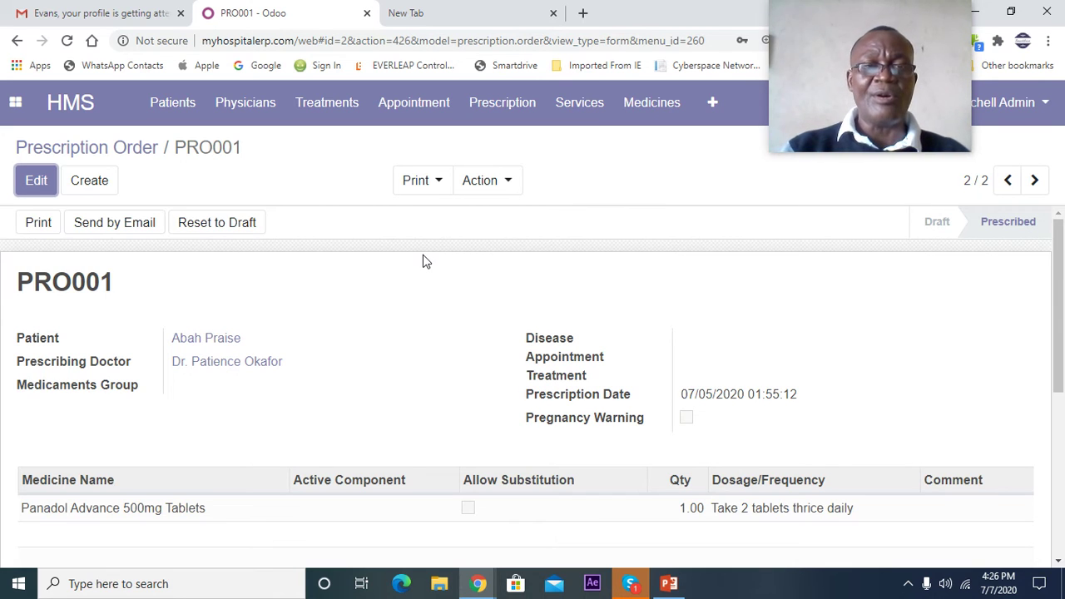
- Create a new appointment from the unfiltered appointment list and open its Disease dropdown
left_click(413, 112)
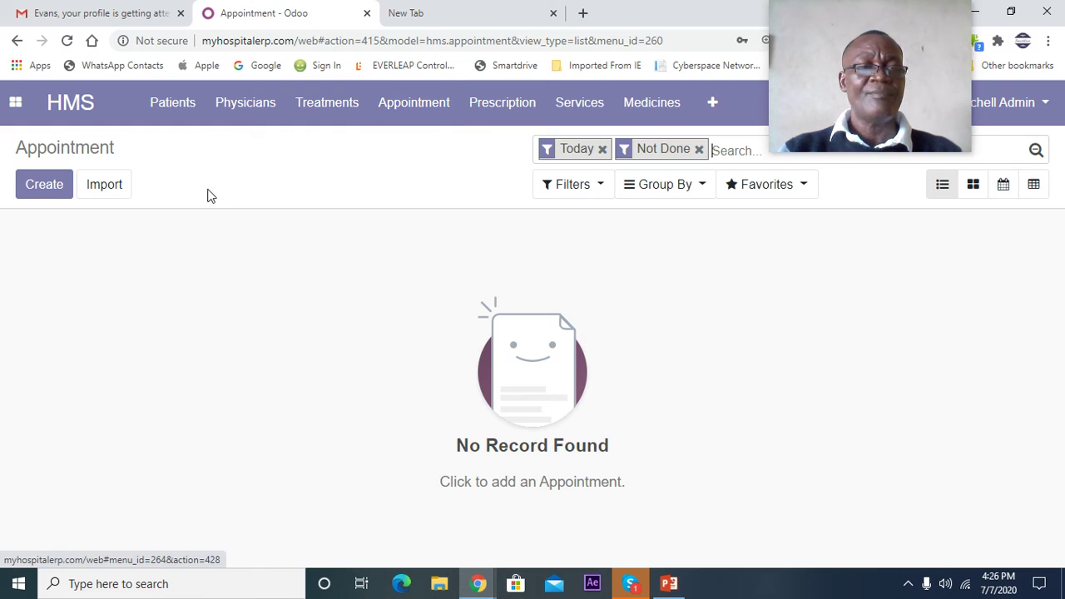
left_click(699, 150)
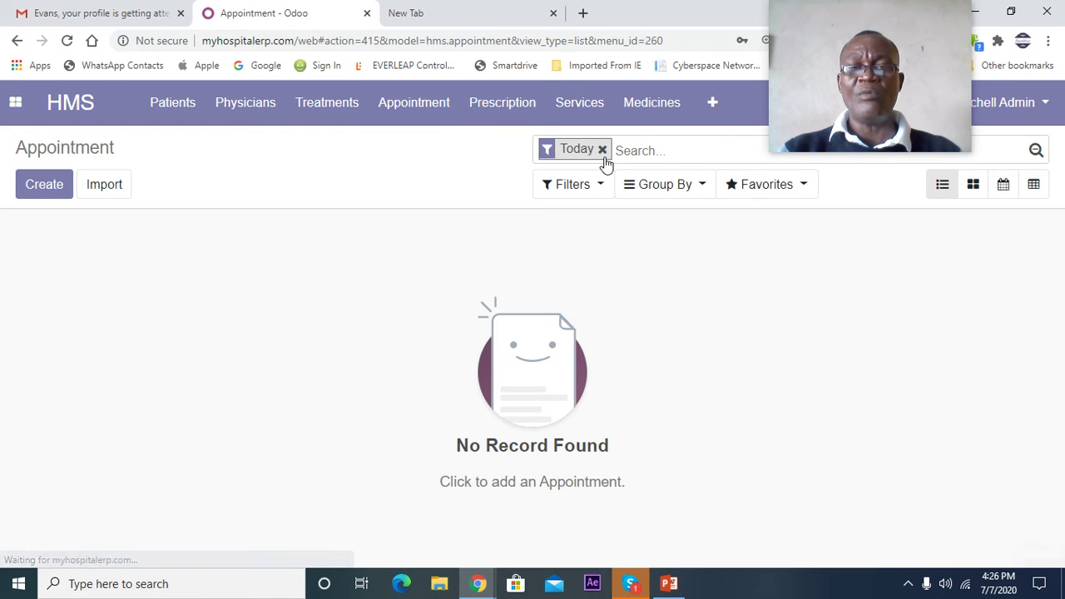
left_click(42, 190)
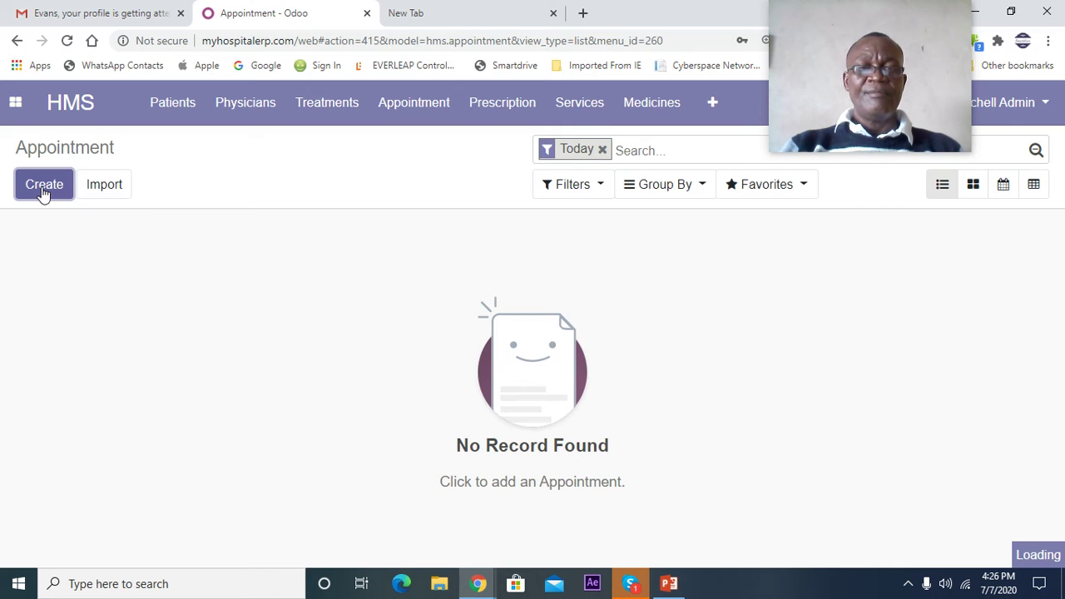
scroll(217, 249, "down", 5)
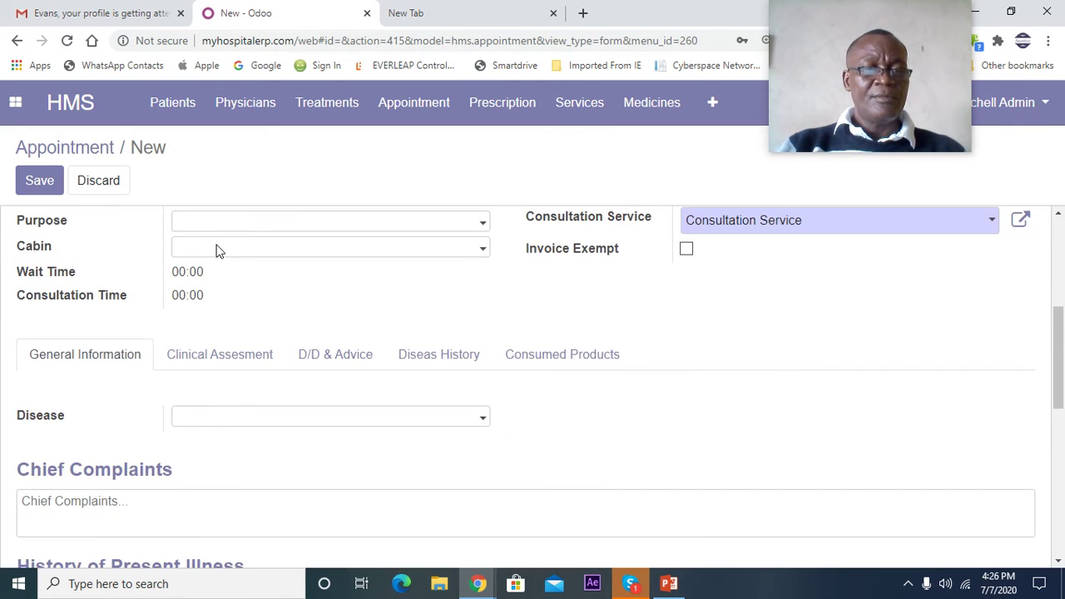
scroll(259, 252, "up", 3)
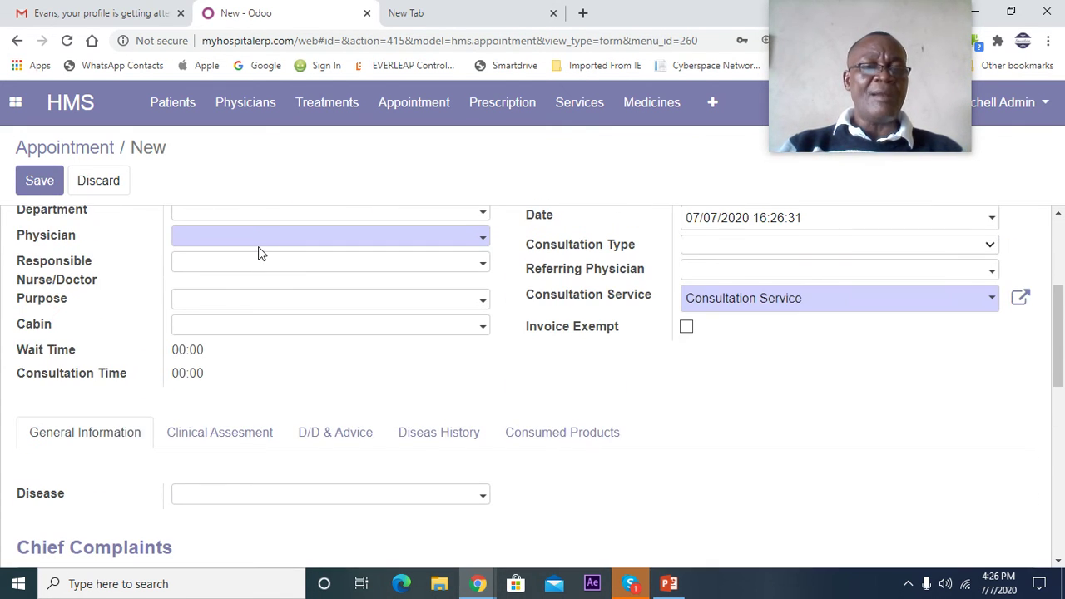
scroll(340, 300, "down", 2)
scroll(158, 371, "down", 1)
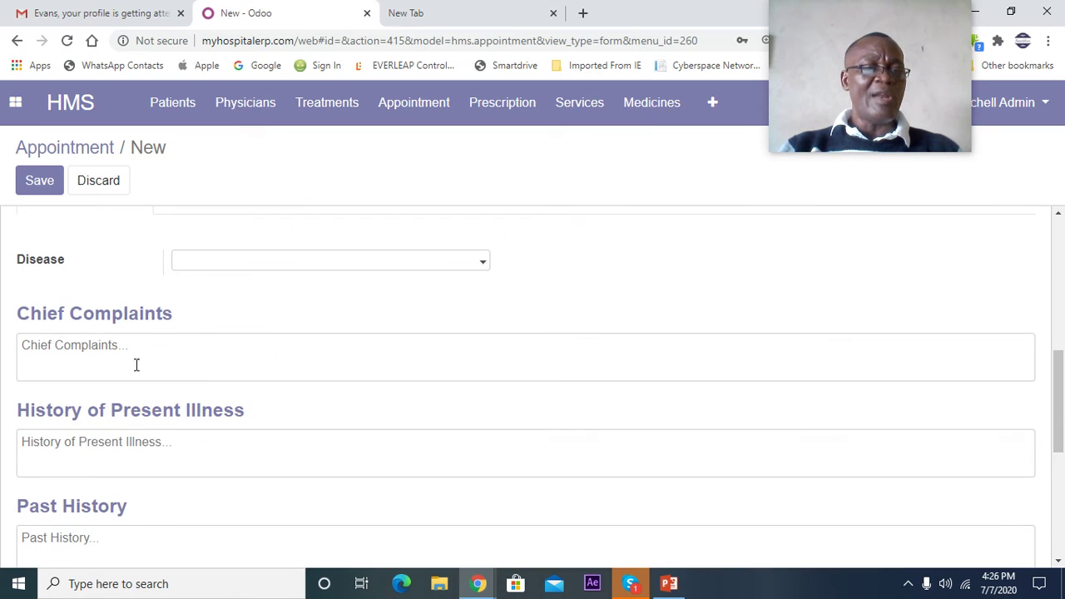
left_click(482, 265)
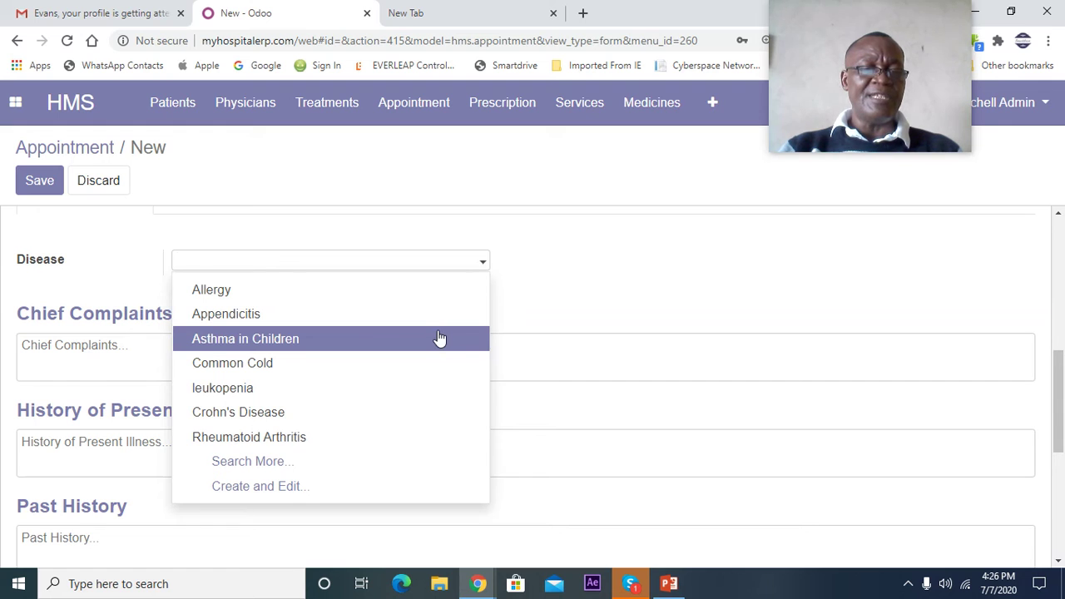
left_click(309, 463)
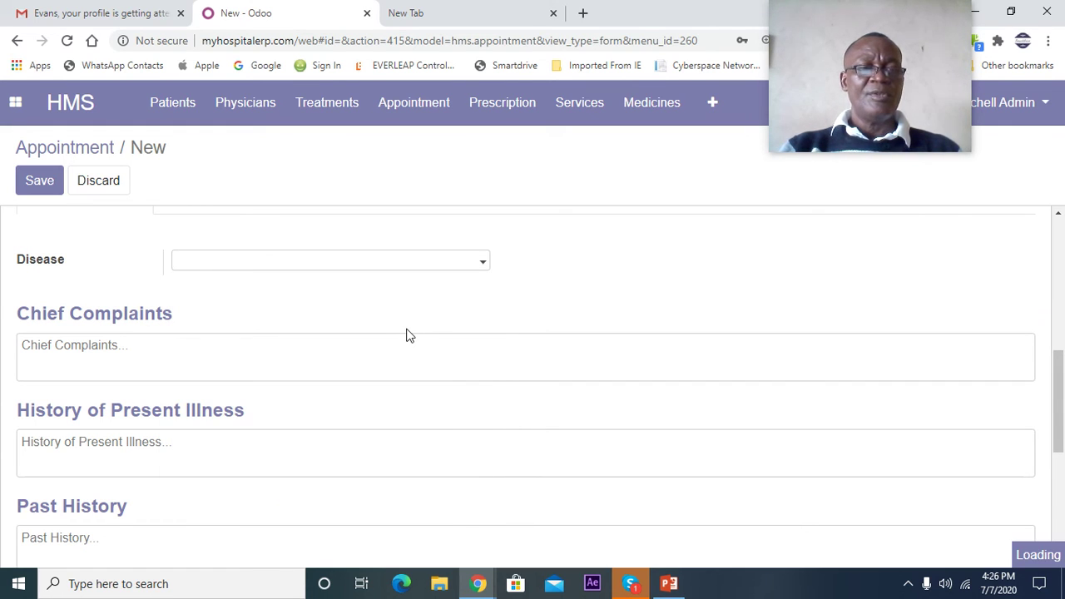
scroll(367, 341, "down", 15)
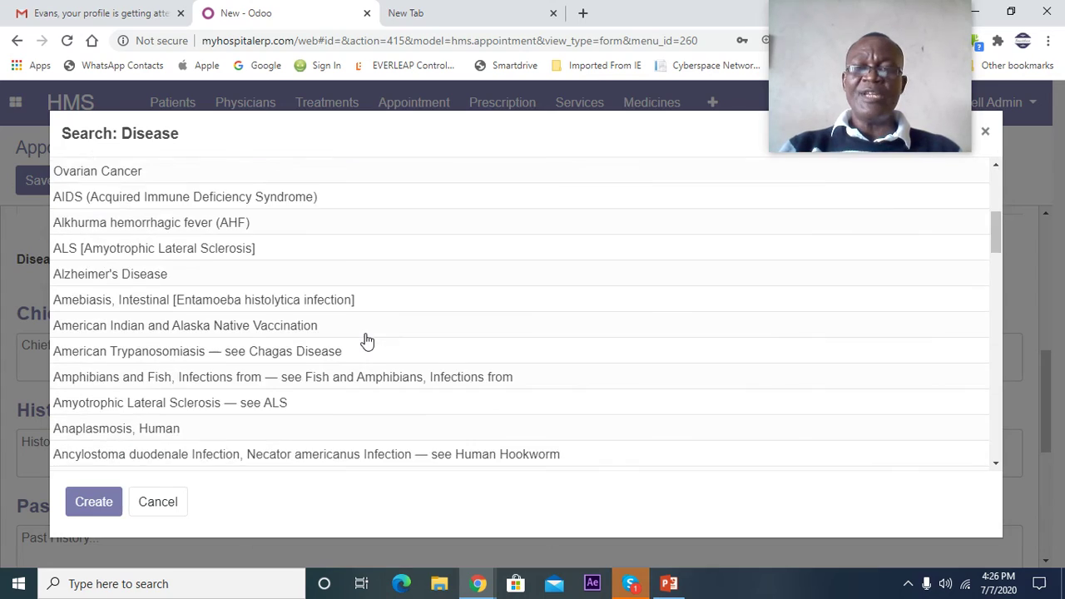
scroll(367, 341, "down", 10)
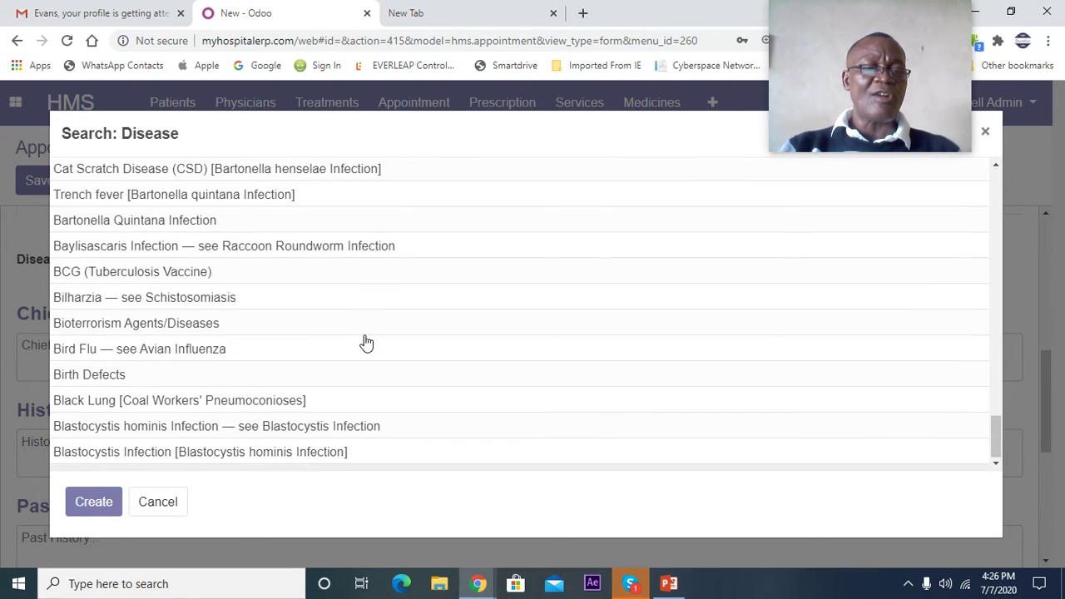
scroll(367, 342, "up", 7)
scroll(367, 341, "up", 15)
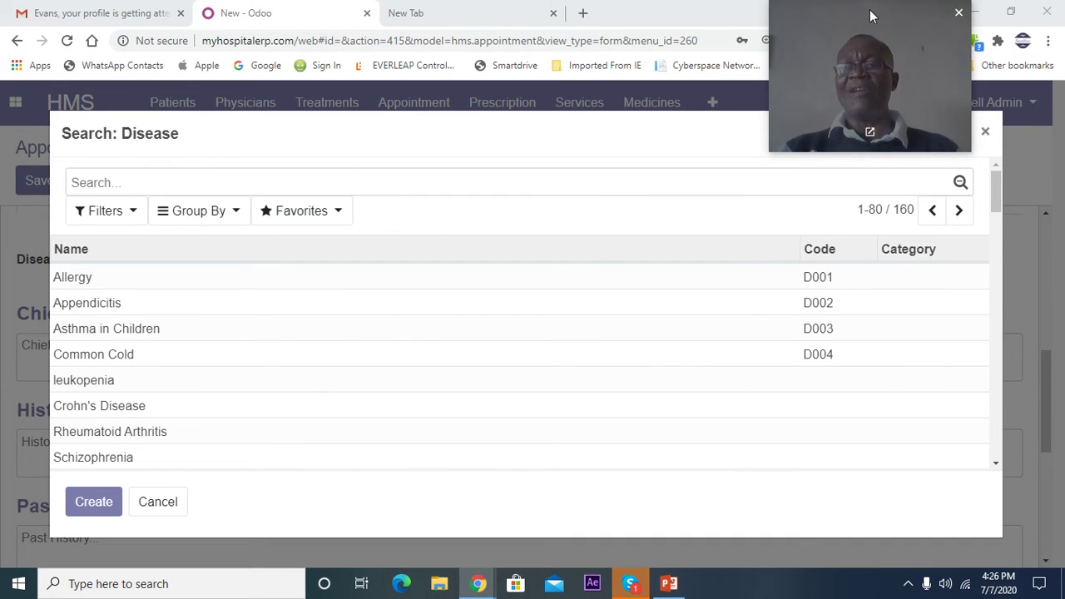
left_click_drag(879, 8, 580, 325)
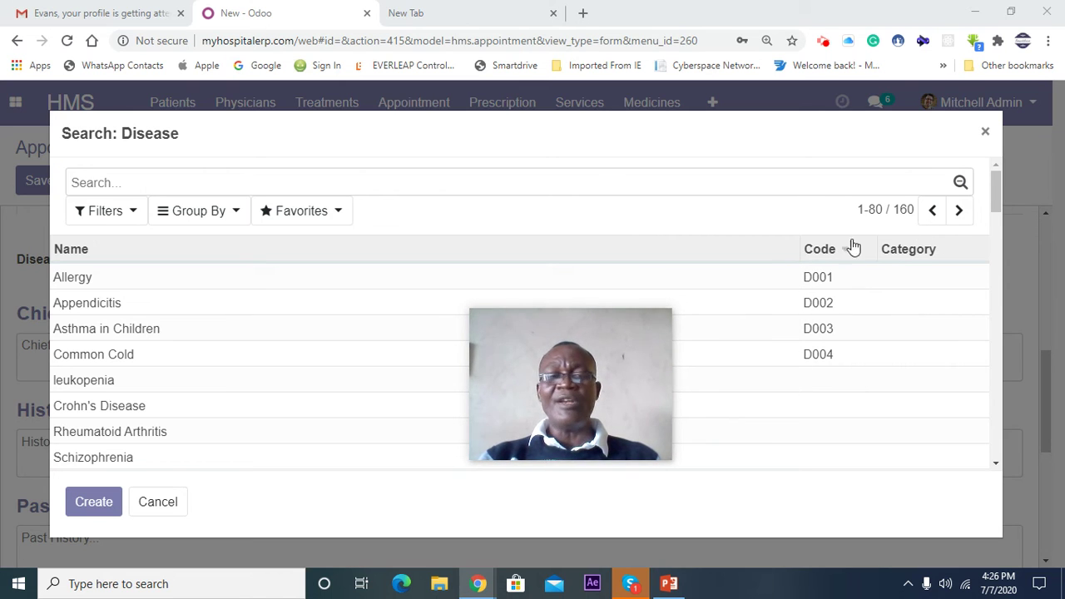
scroll(208, 374, "down", 10)
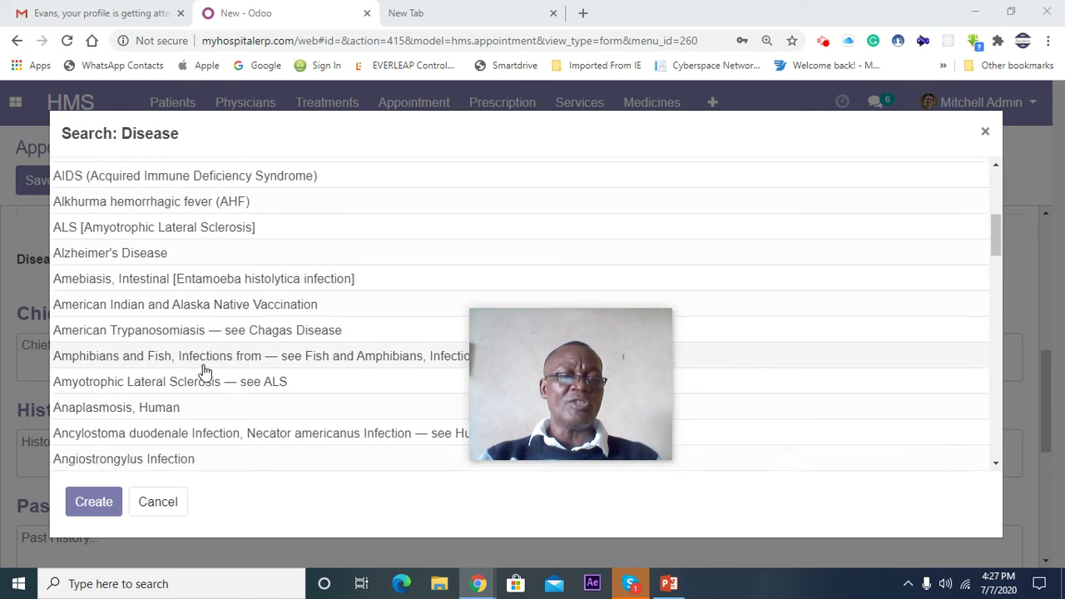
scroll(203, 369, "down", 9)
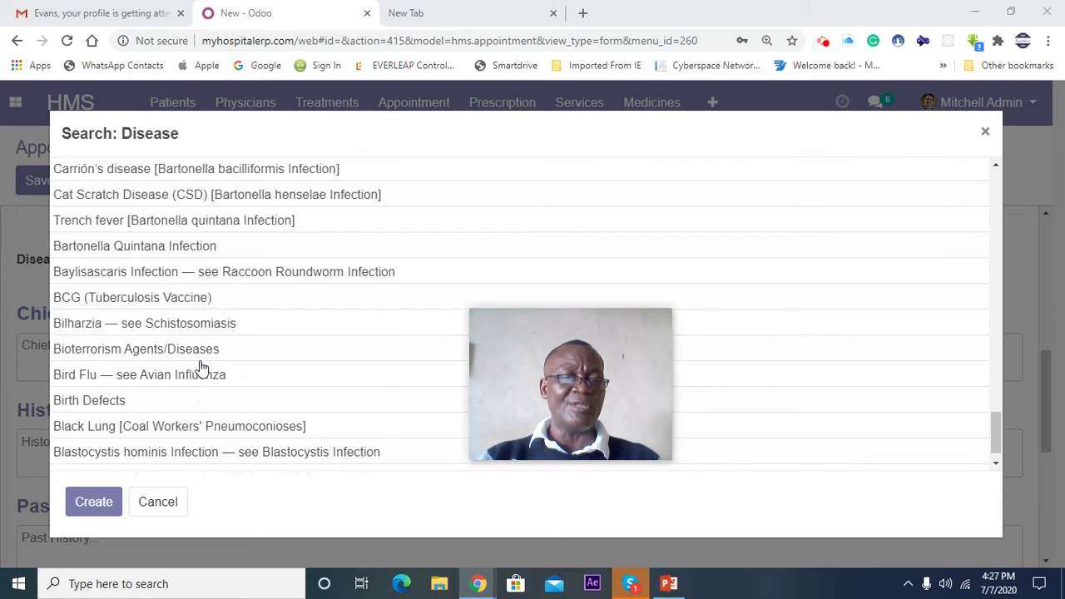
scroll(200, 359, "up", 12)
scroll(199, 359, "up", 8)
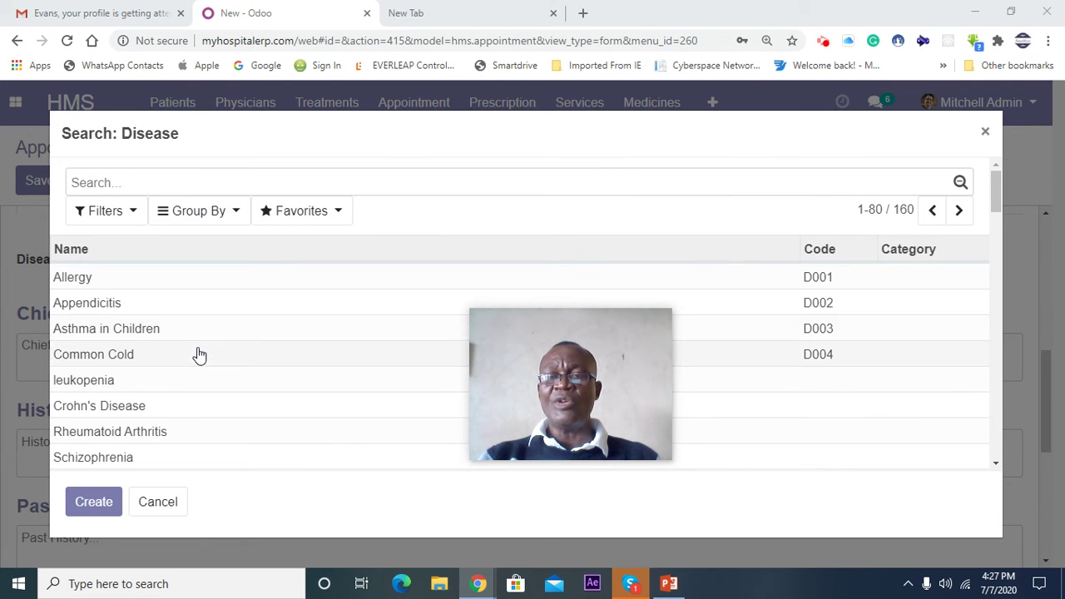
left_click(958, 213)
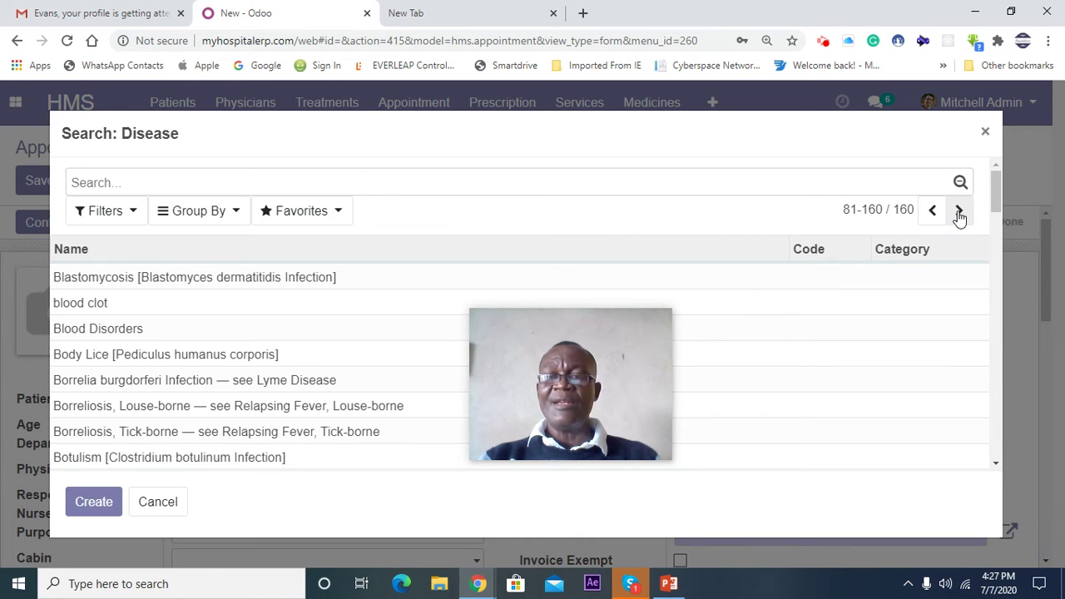
left_click(960, 213)
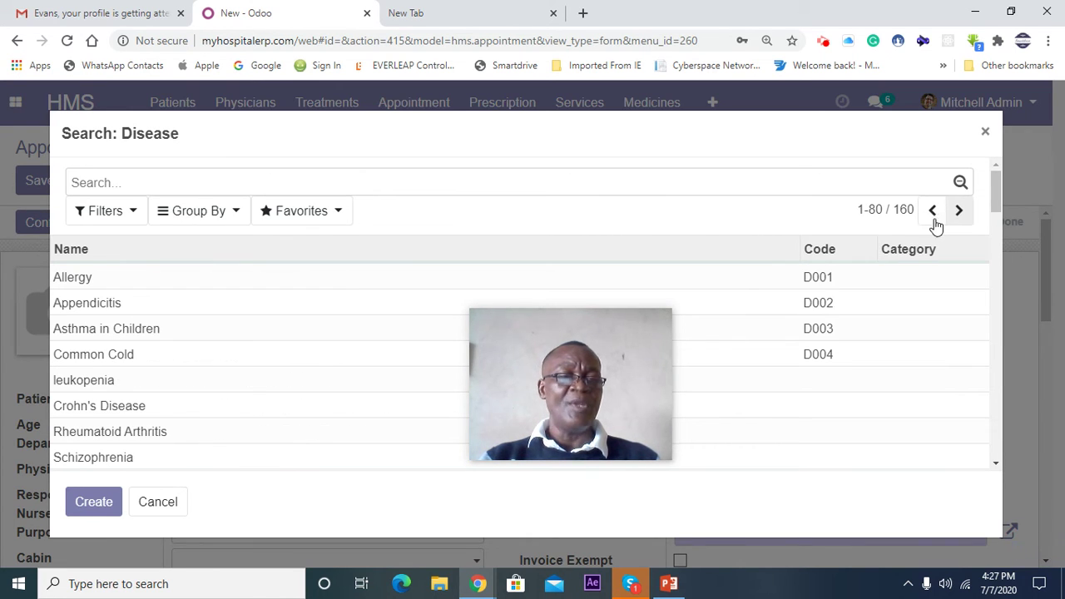
scroll(170, 381, "down", 1)
scroll(170, 382, "down", 15)
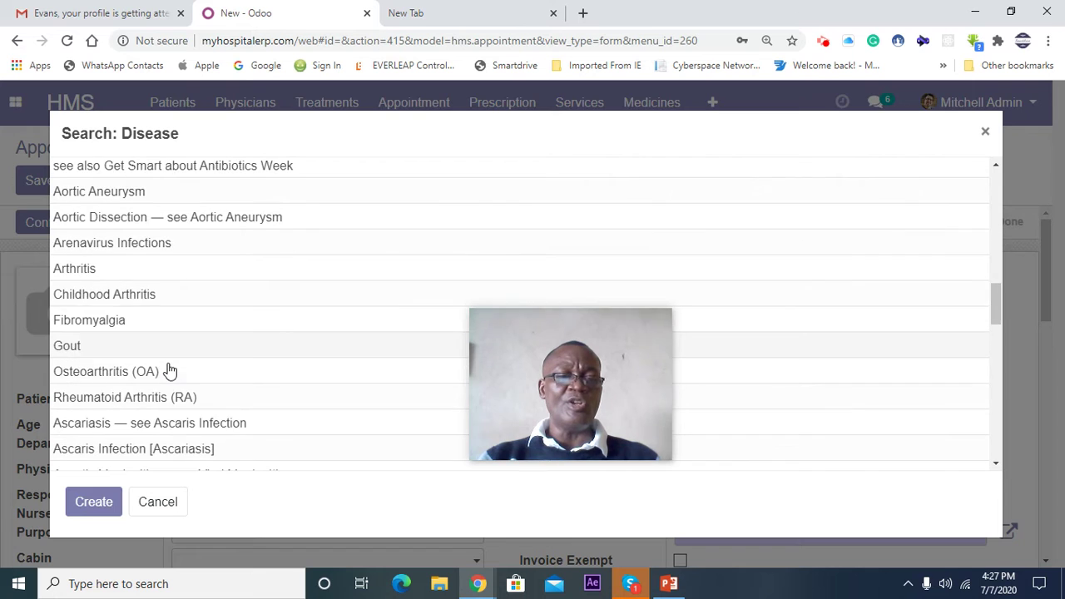
scroll(167, 368, "down", 3)
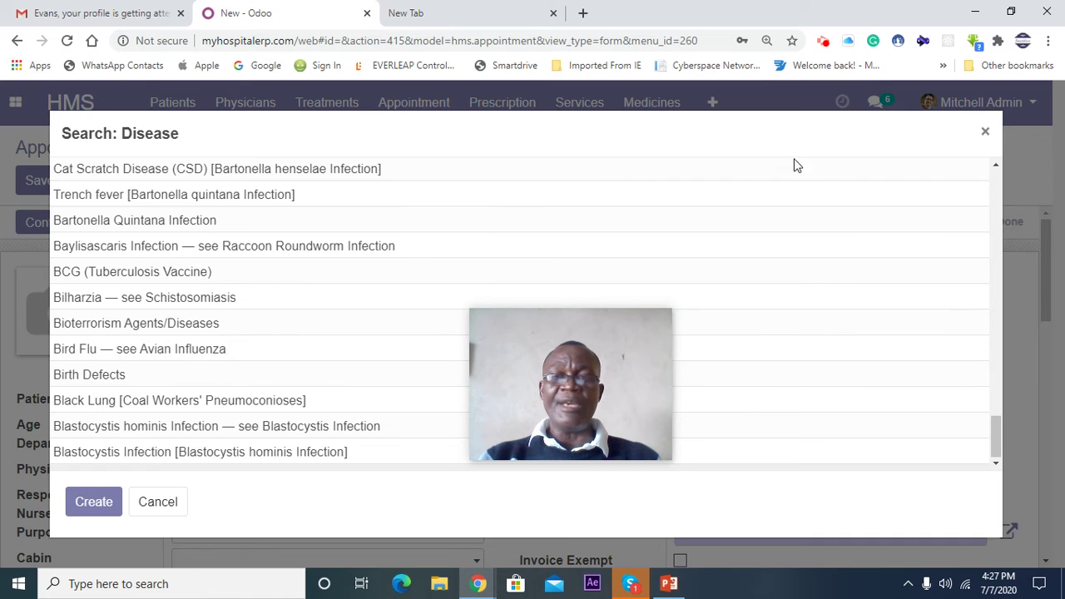
left_click(983, 135)
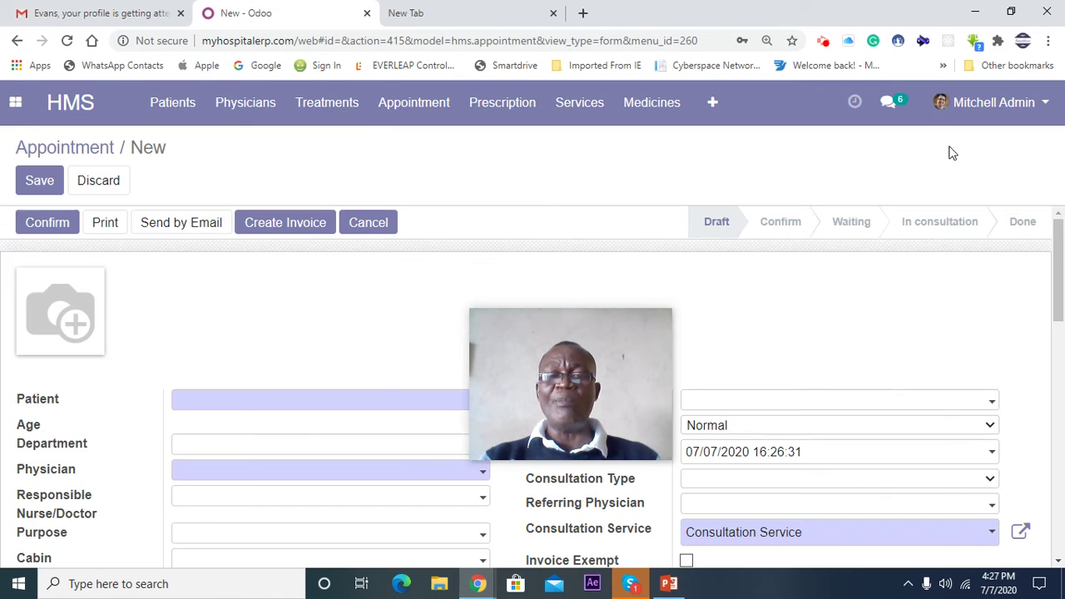
left_click_drag(490, 318, 846, 30)
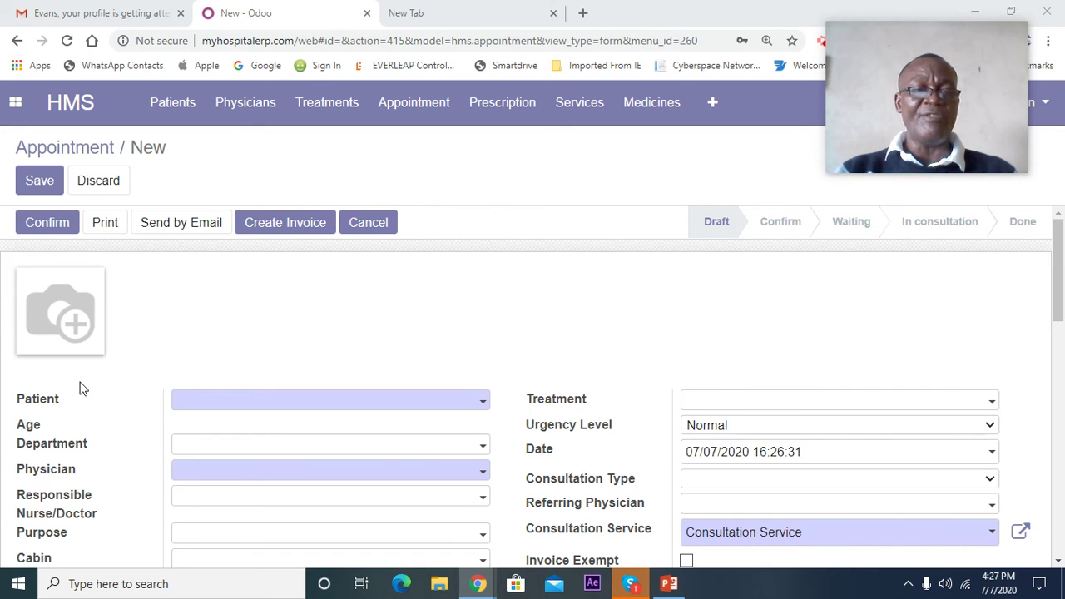
scroll(142, 408, "down", 3)
scroll(105, 275, "up", 3)
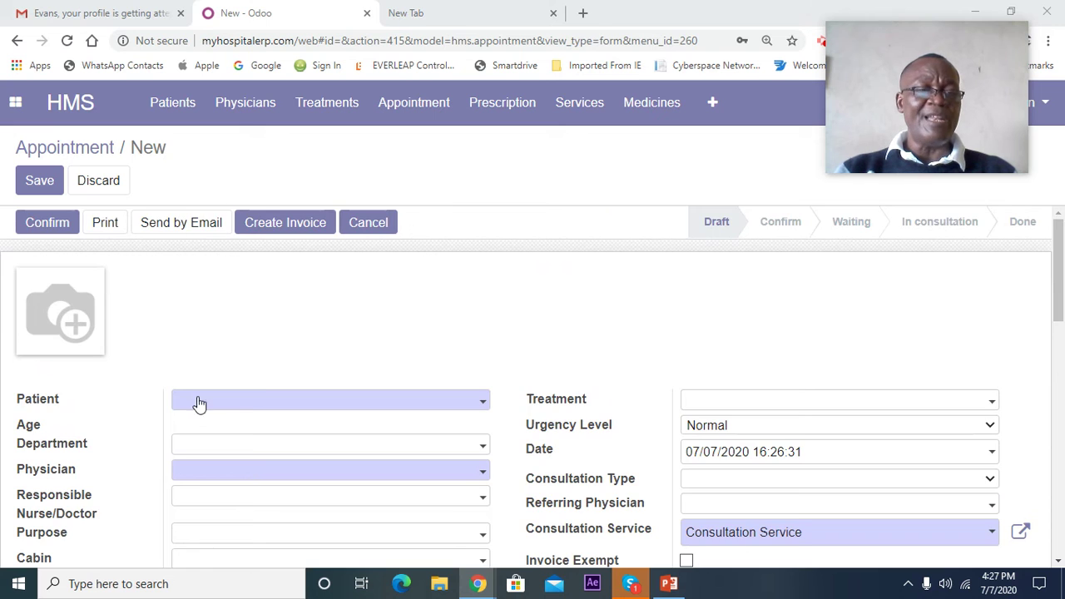
scroll(200, 404, "down", 4)
scroll(197, 394, "up", 4)
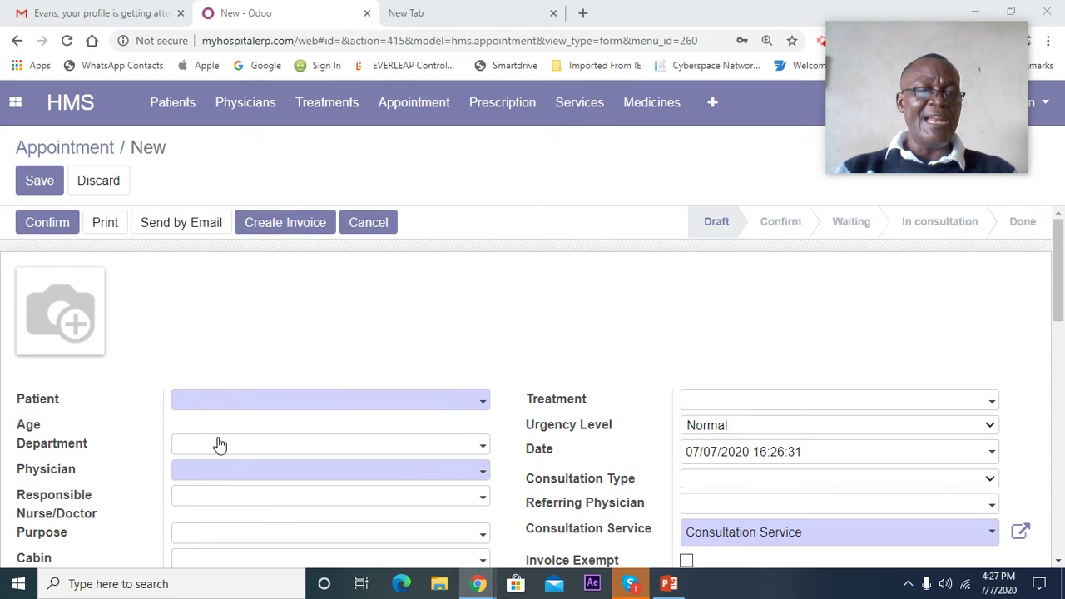
scroll(167, 417, "down", 3)
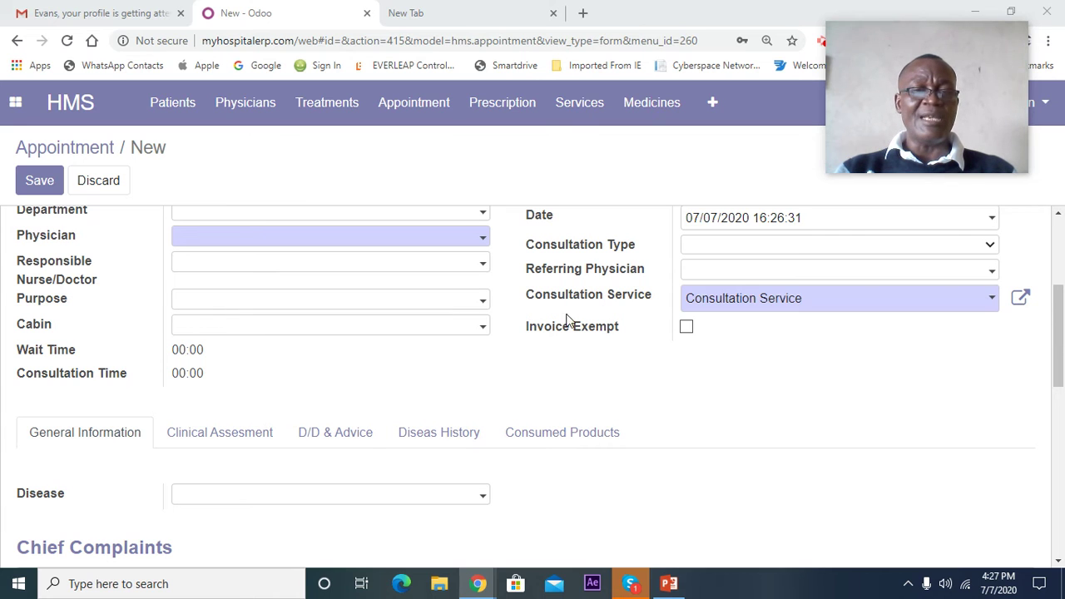
scroll(292, 433, "down", 2)
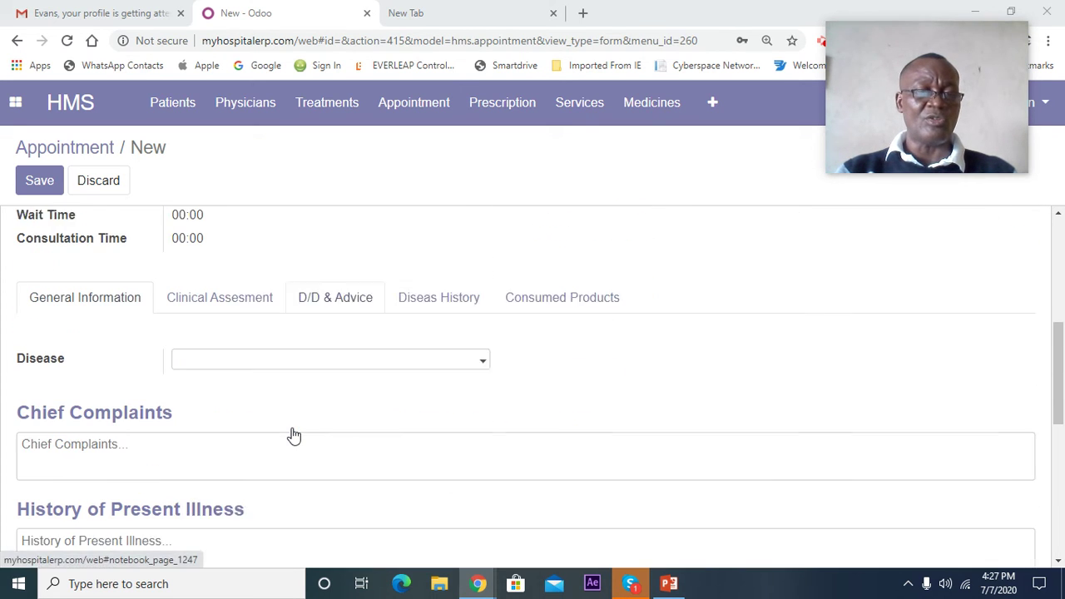
scroll(212, 423, "down", 1)
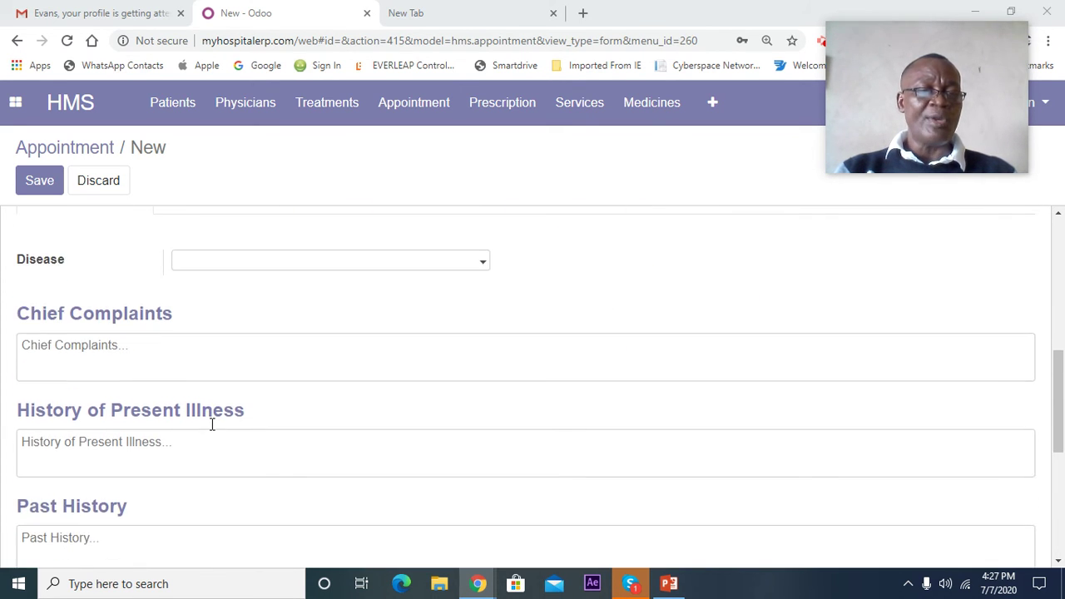
left_click(82, 360)
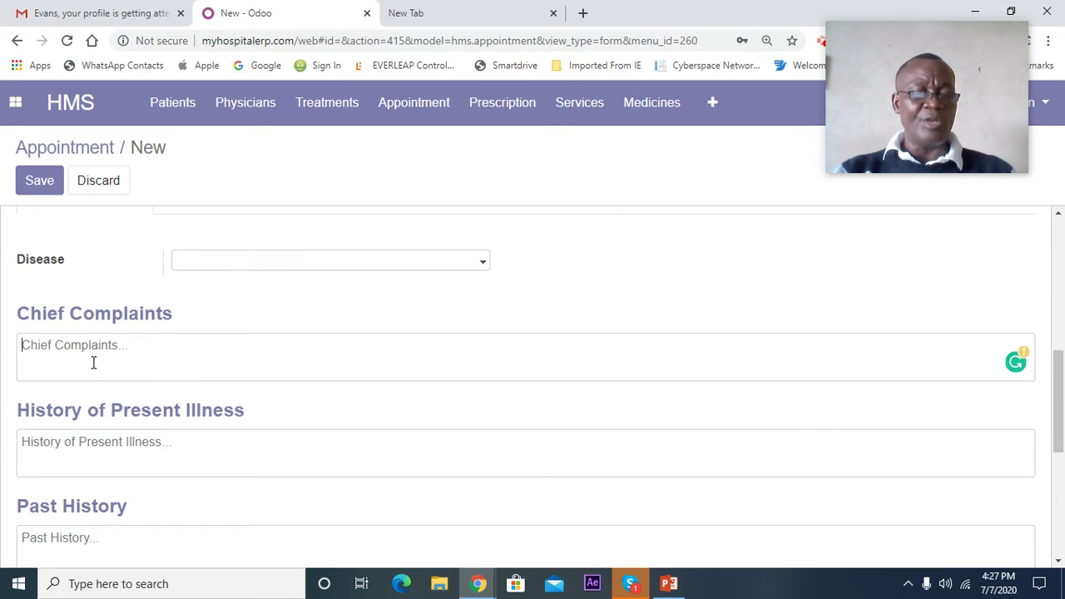
type("vcxvcx")
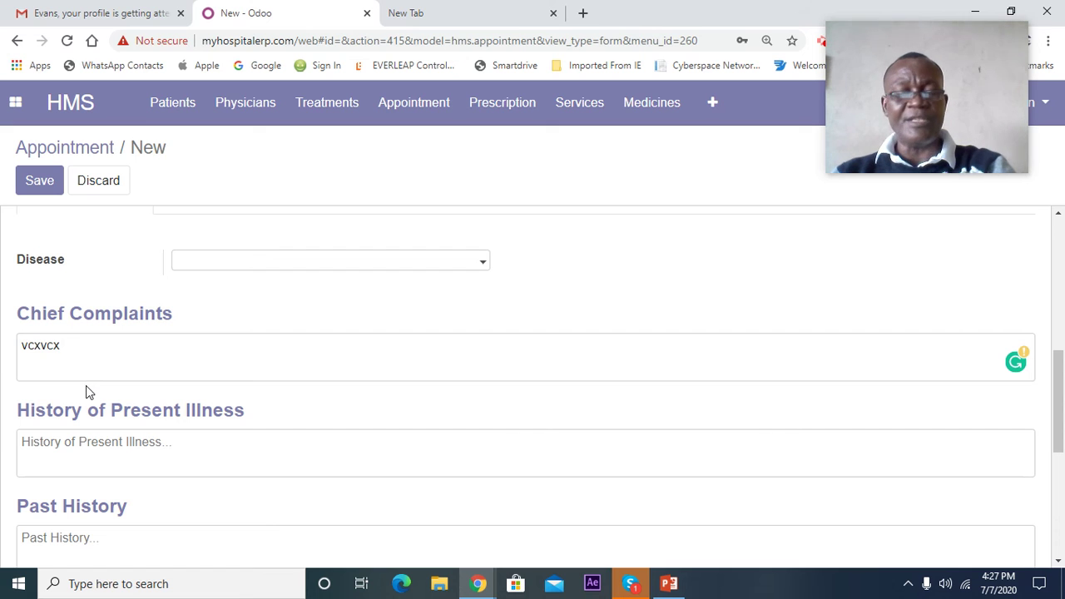
key("BackSpace")
key("BackSpace")
key("BackSpace")
key("BackSpace")
key("BackSpace")
key("BackSpace")
scroll(86, 399, "down", 1)
scroll(86, 399, "down", 2)
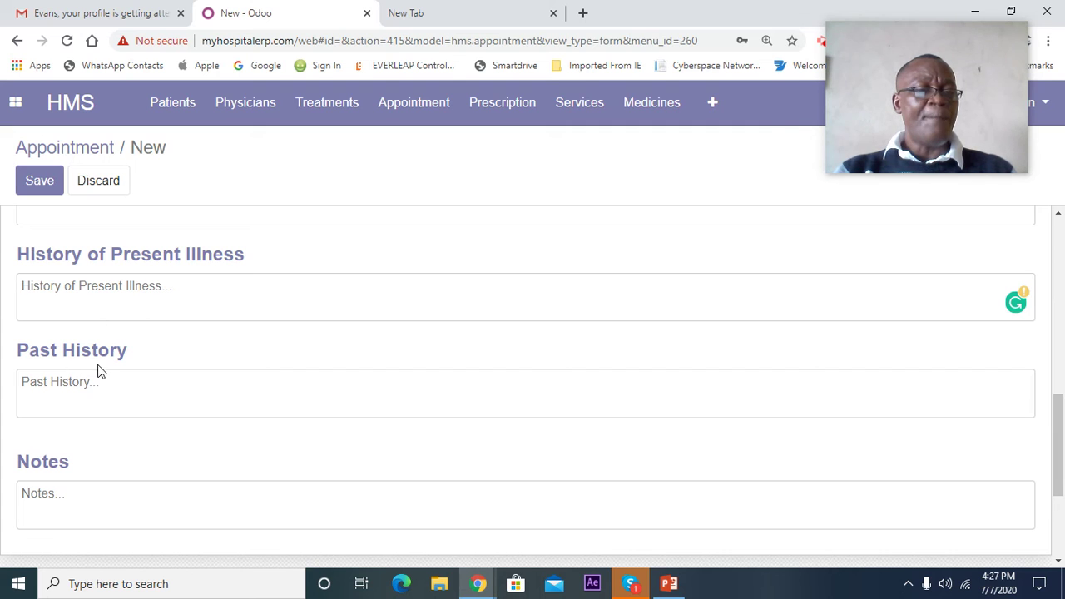
left_click(66, 384)
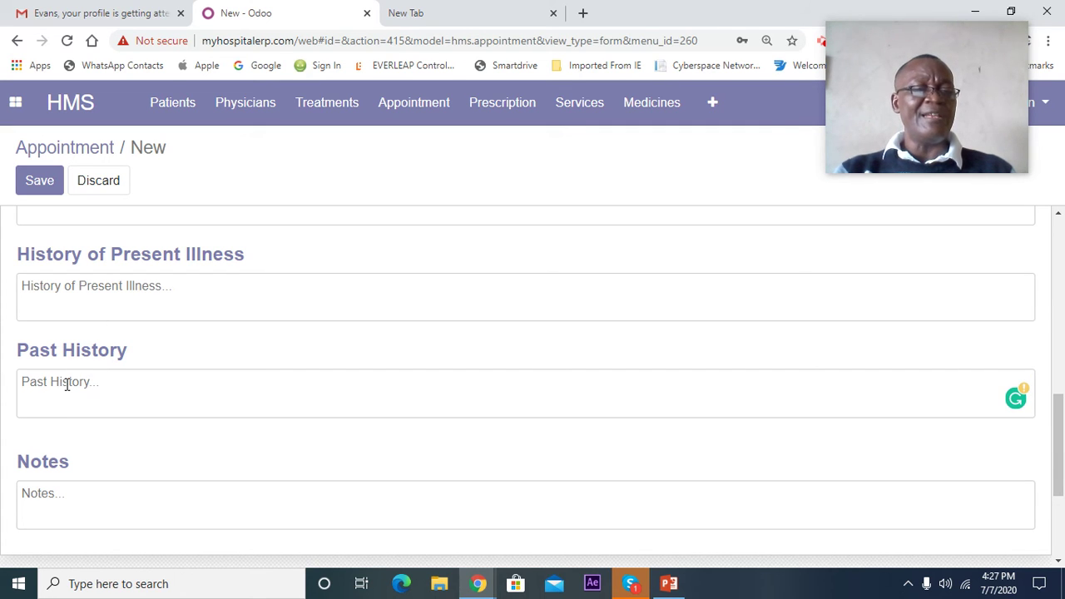
left_click(43, 495)
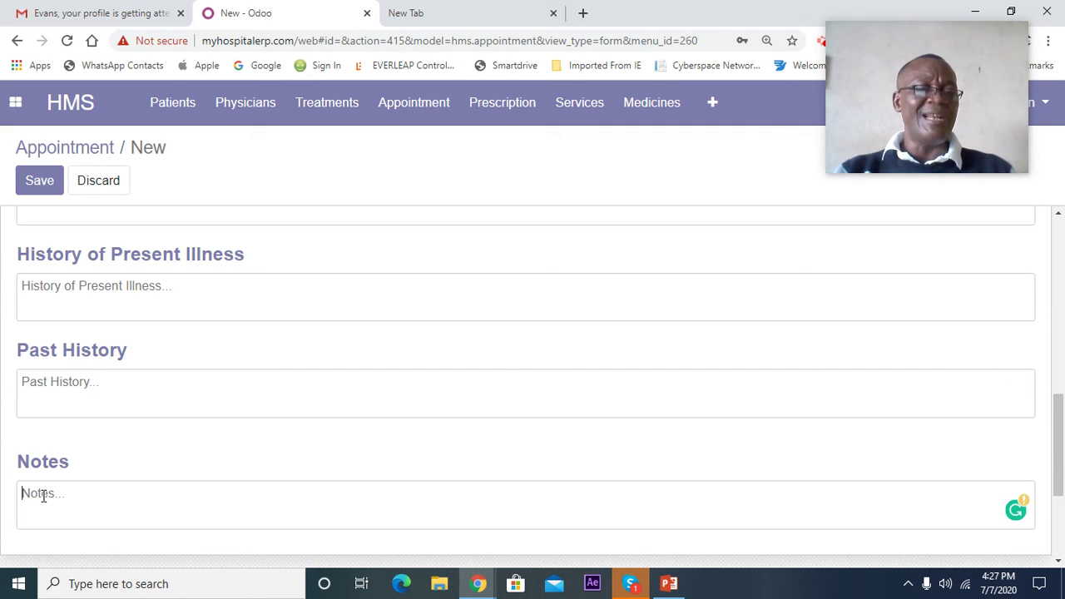
scroll(41, 492, "up", 2)
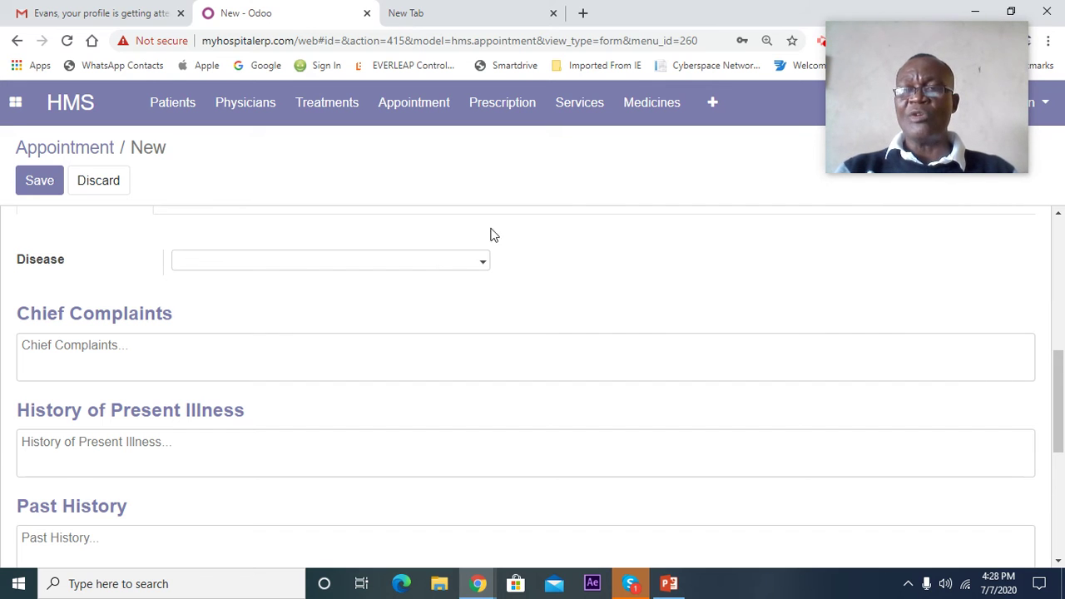
mouse_move(860, 71)
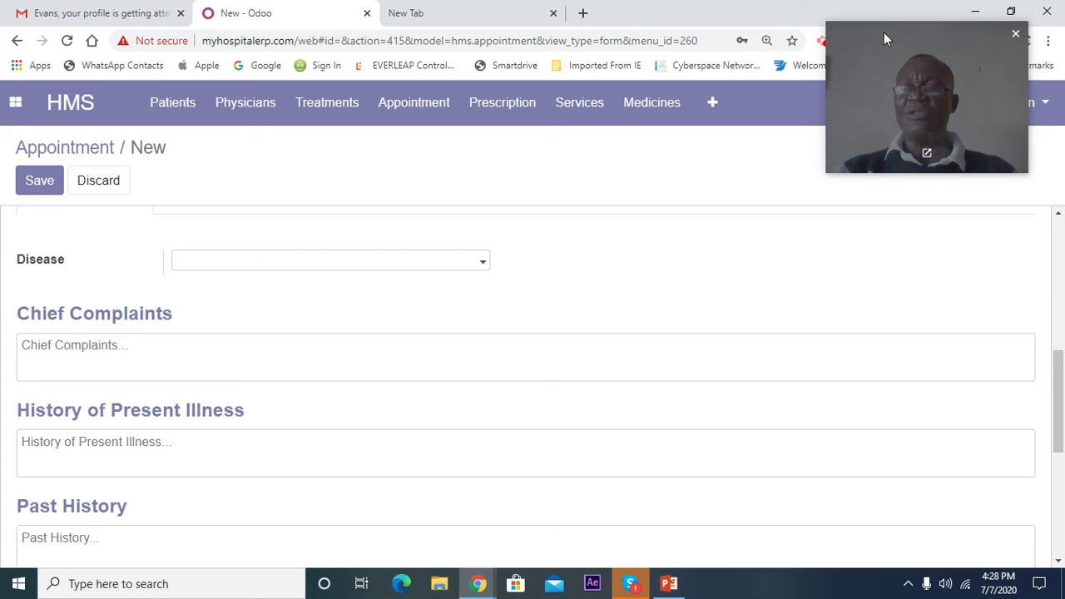
left_click_drag(884, 42, 844, 233)
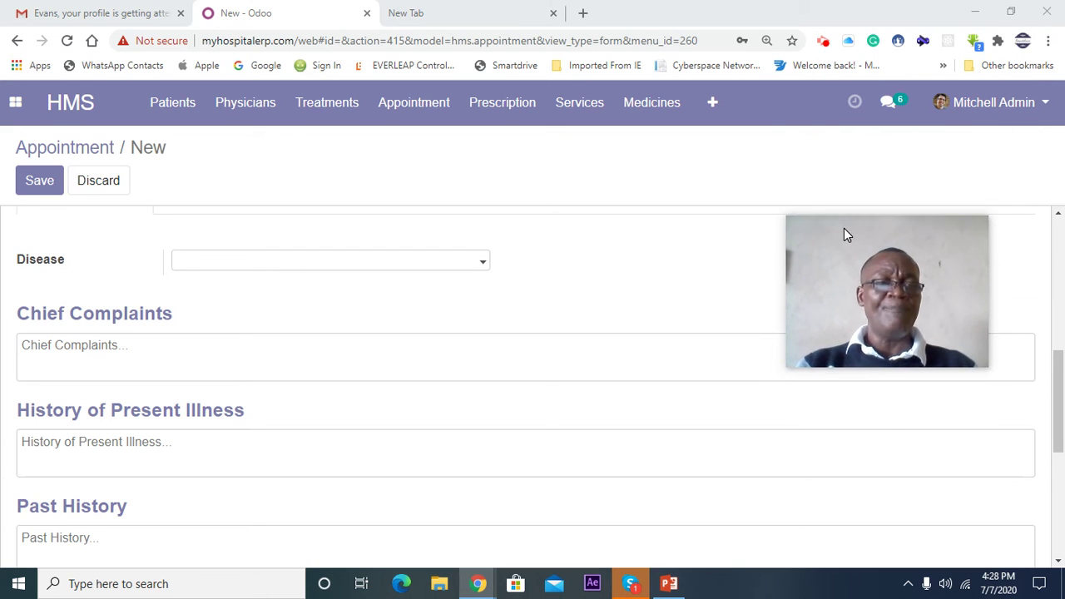
scroll(151, 296, "down", 3)
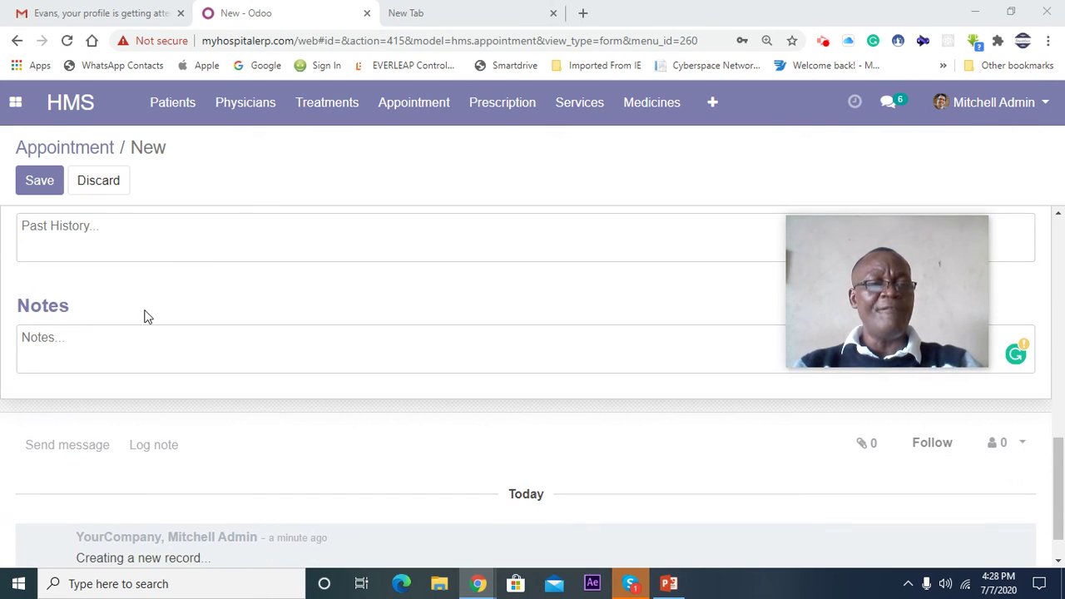
scroll(239, 301, "up", 3)
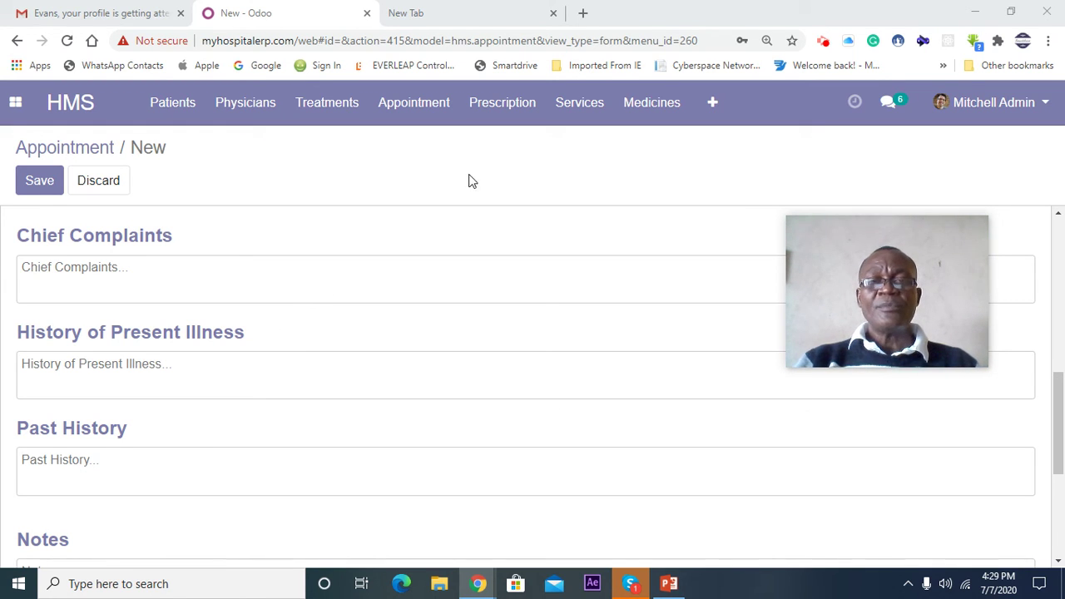
- Browse the 373-product Medicines catalogue, then bring up the Odoo apps menu
left_click(646, 110)
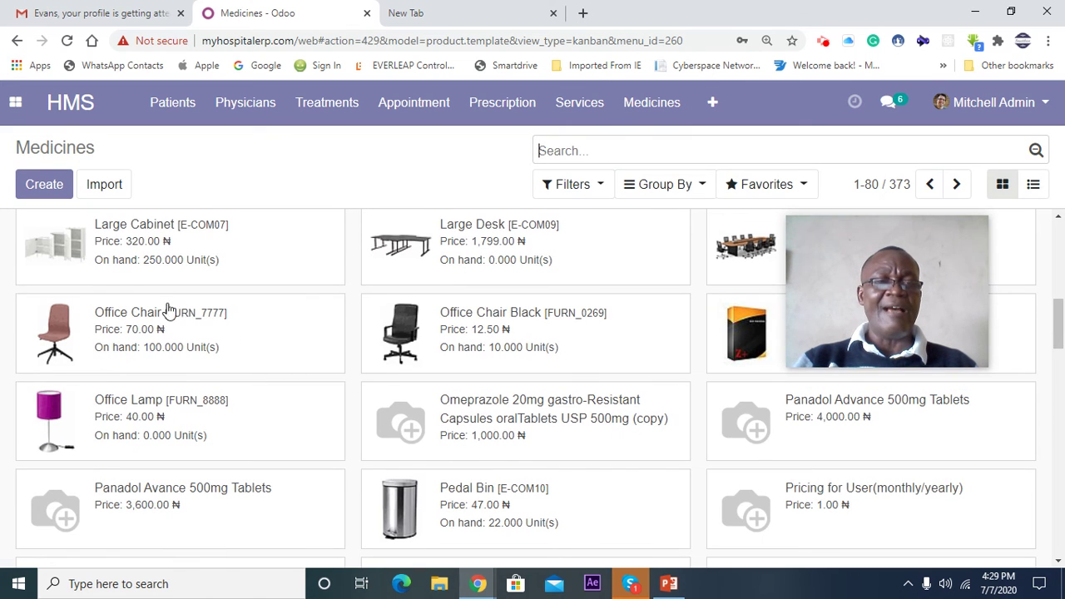
scroll(215, 329, "down", 20)
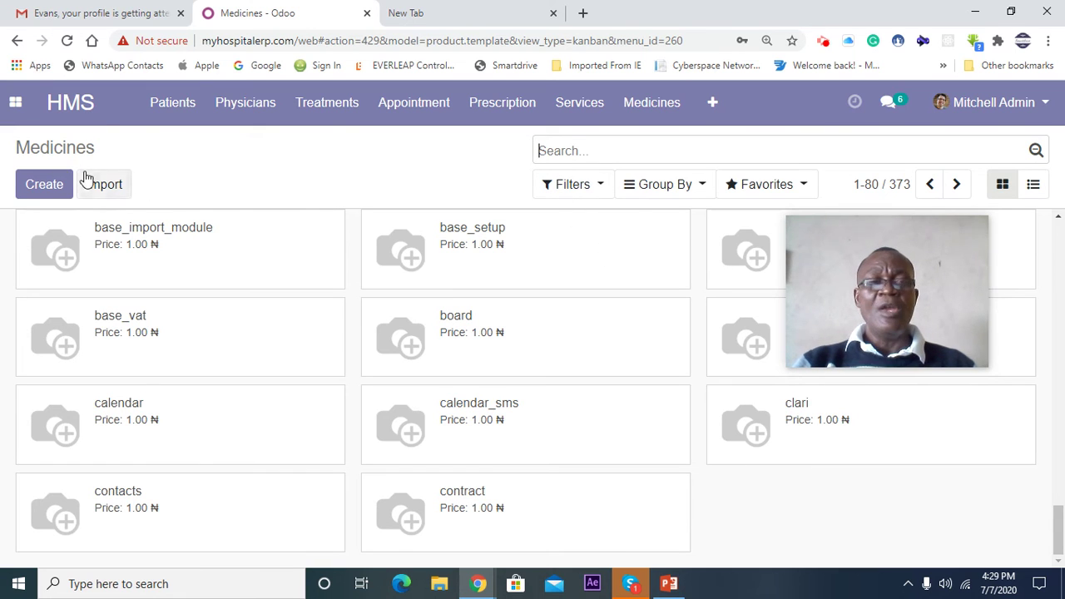
left_click(15, 101)
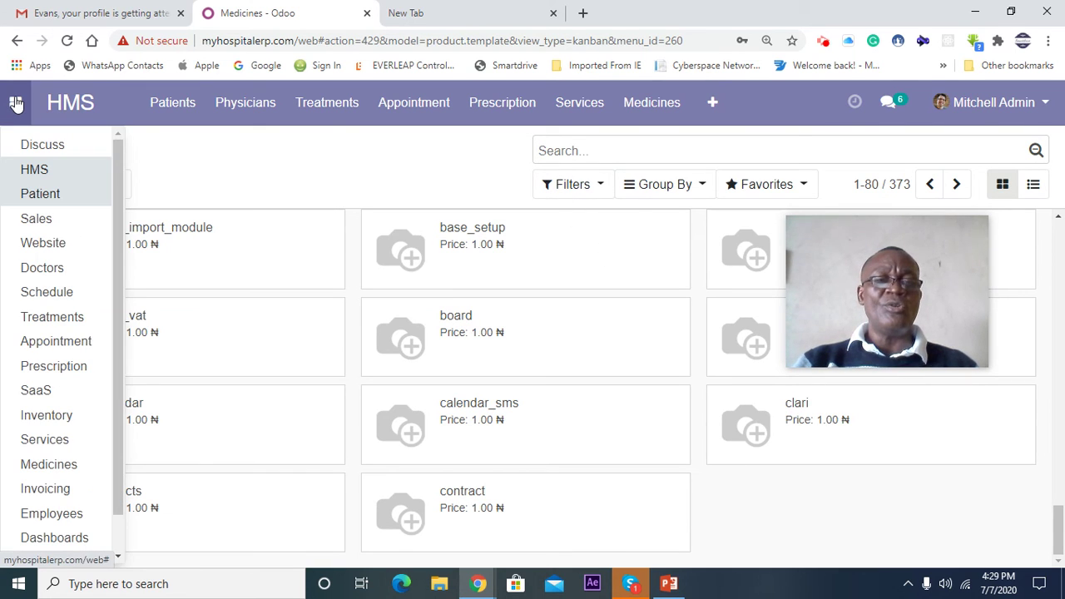
scroll(30, 453, "down", 1)
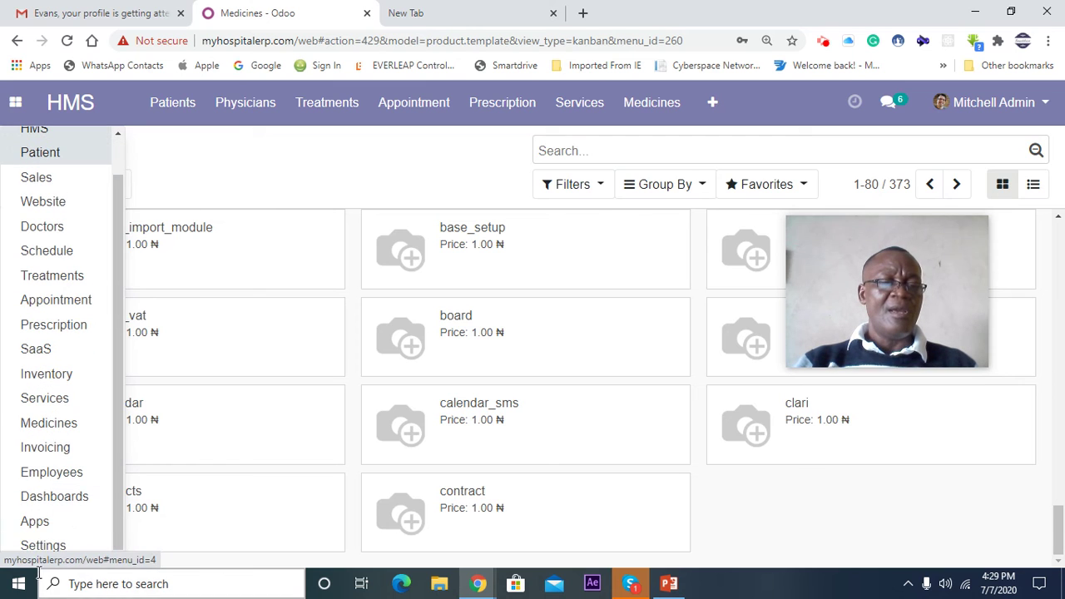
- Open the Settings dashboard, then return to the apps menu to pick Patient
left_click(34, 545)
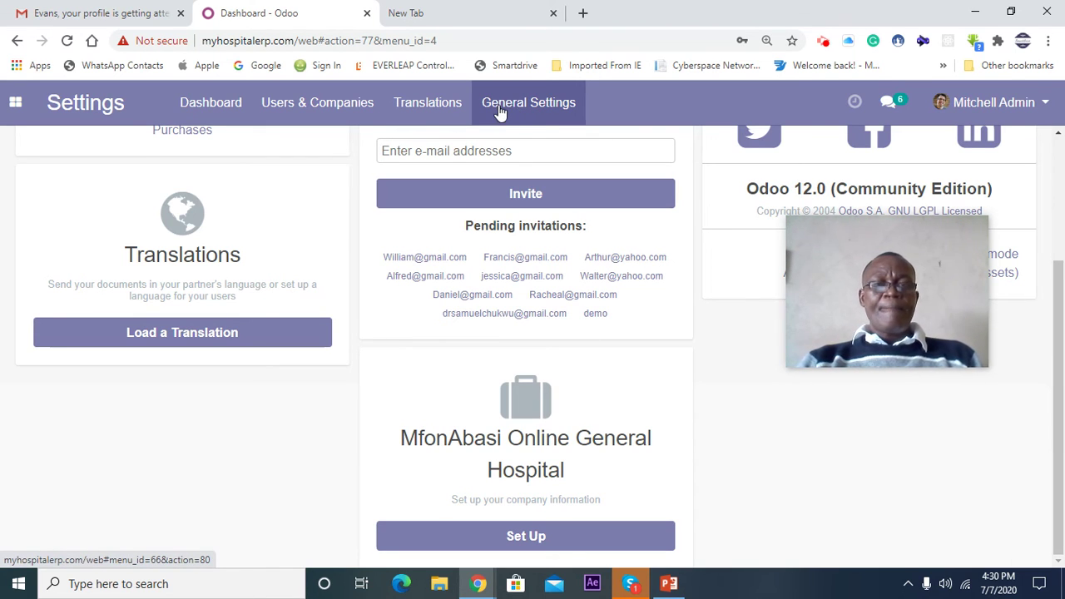
left_click(15, 102)
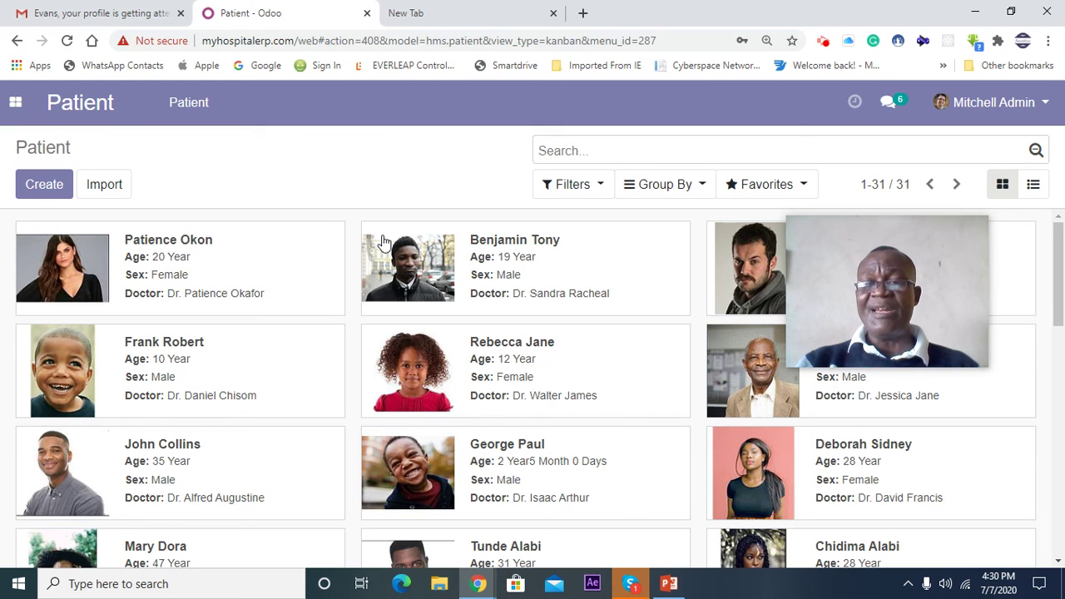
- Scroll through the 31 patient records, then switch to the PowerPoint deck at slide 11
left_click_drag(804, 244, 850, 227)
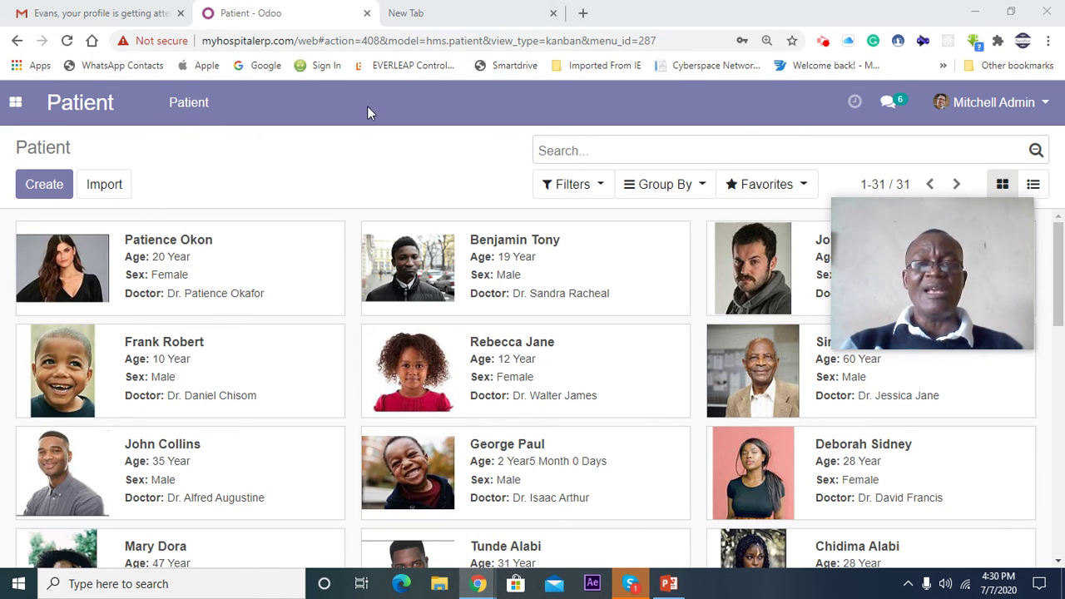
scroll(292, 275, "down", 10)
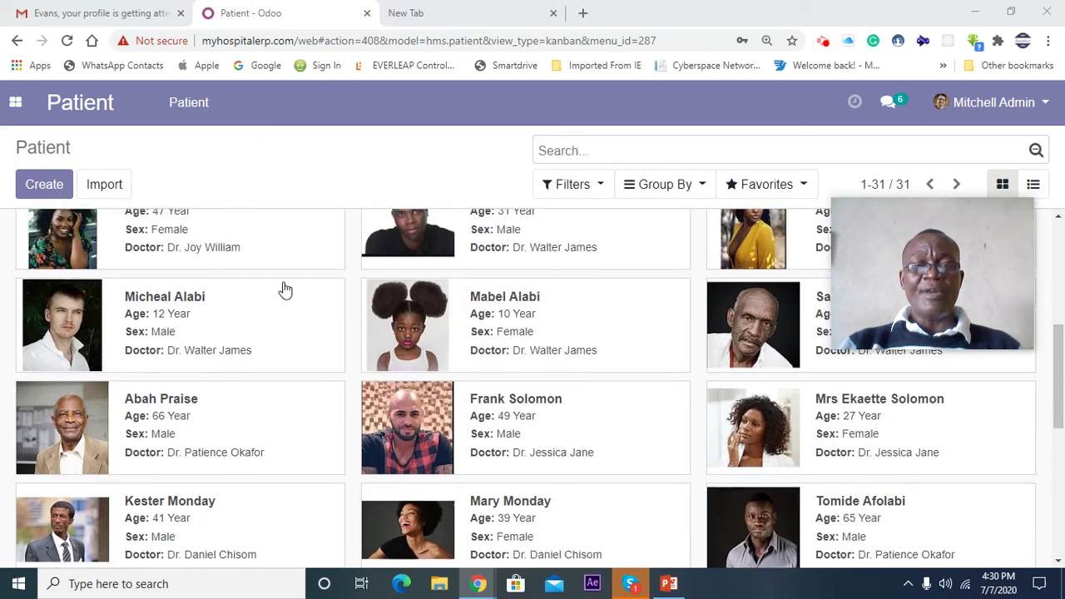
scroll(280, 290, "up", 7)
scroll(275, 297, "up", 3)
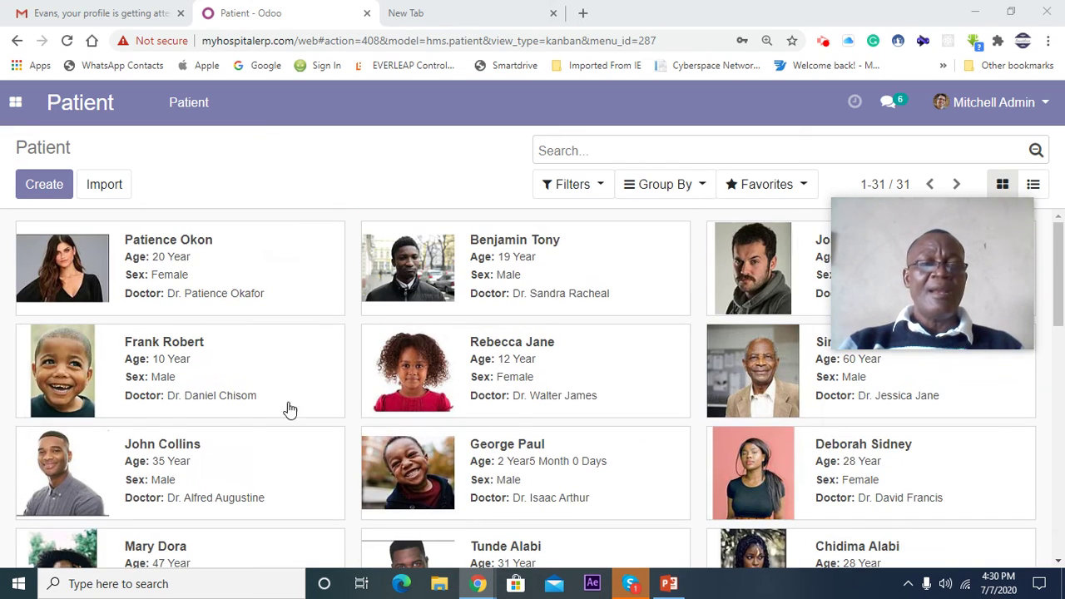
left_click(670, 585)
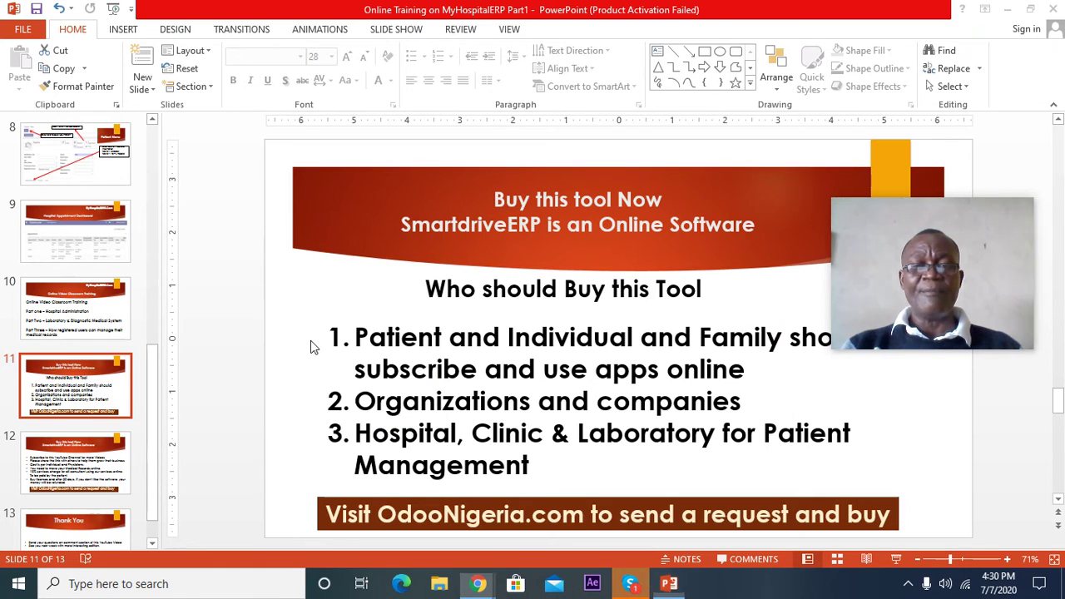
- Start the slide show and advance to slide 12 showing the 10% service charge and 30-day refund
mouse_move(959, 242)
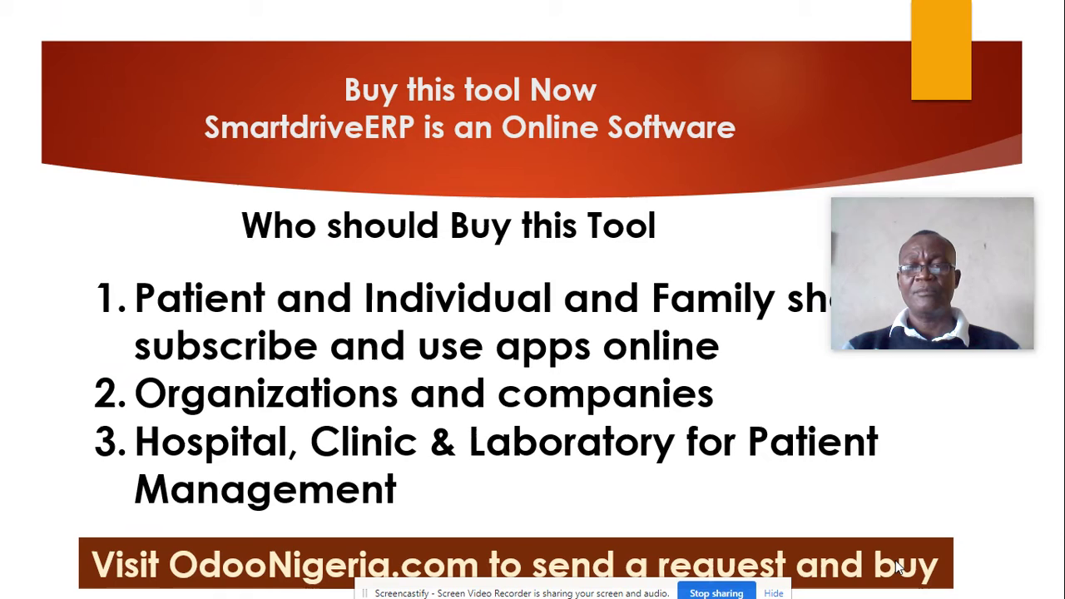
left_click(896, 560)
left_click(899, 565)
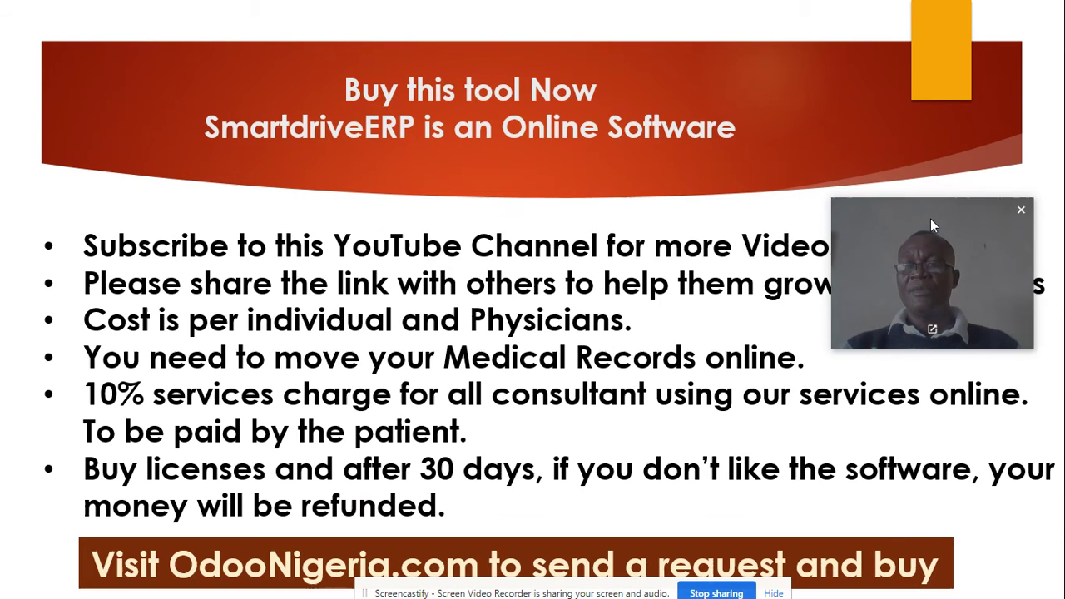
left_click_drag(930, 219, 930, 43)
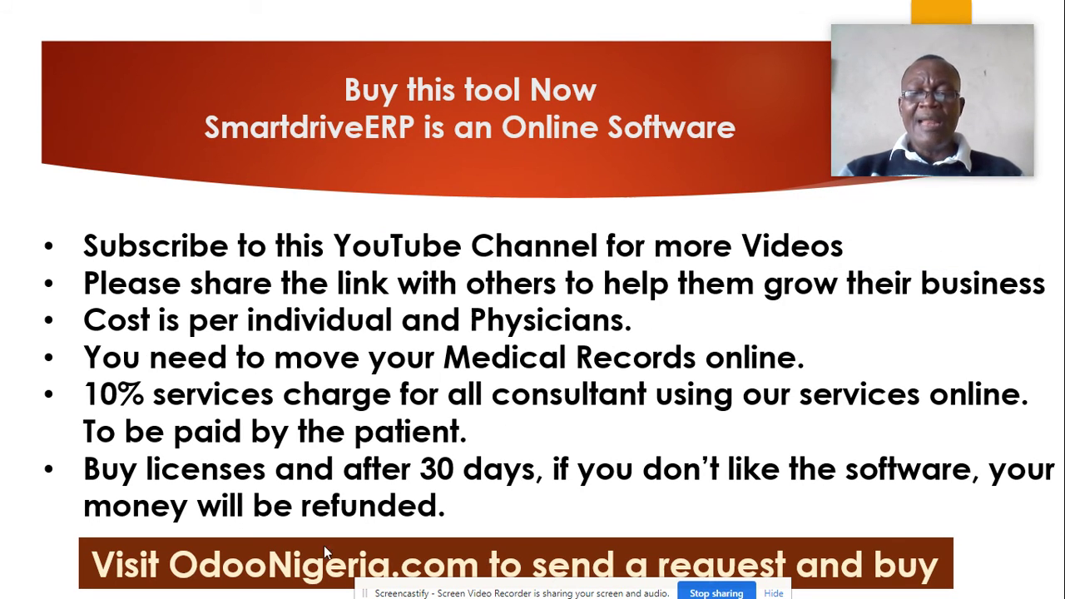
left_click_drag(422, 588, 535, 505)
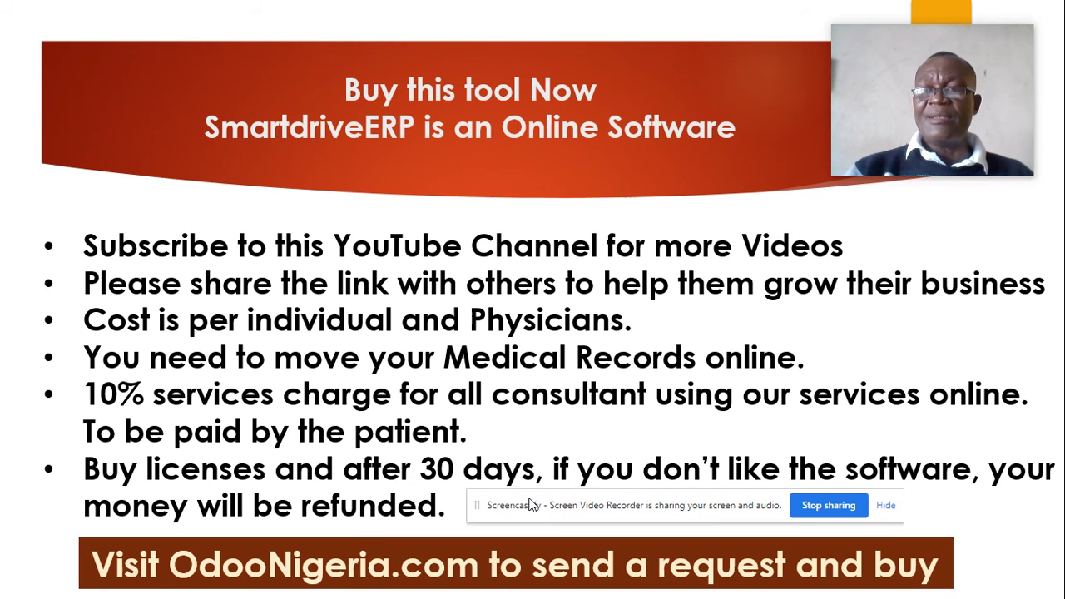